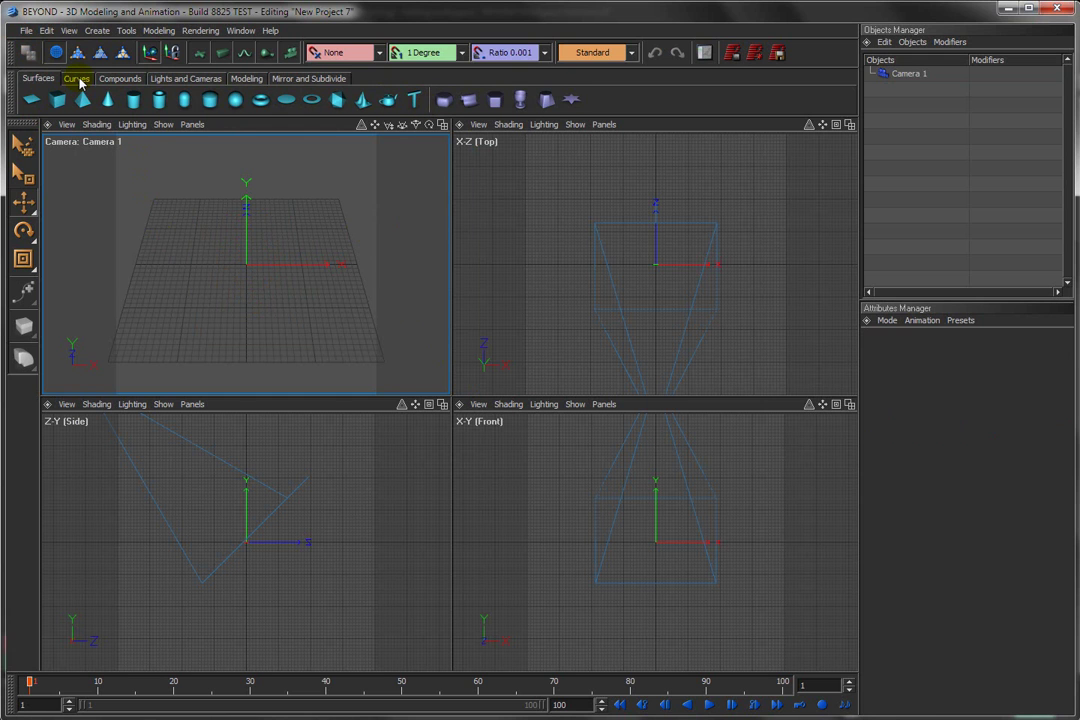
Step: Create a circle curve and turn on laser output for the Camera 1 viewport
left_click(79, 80)
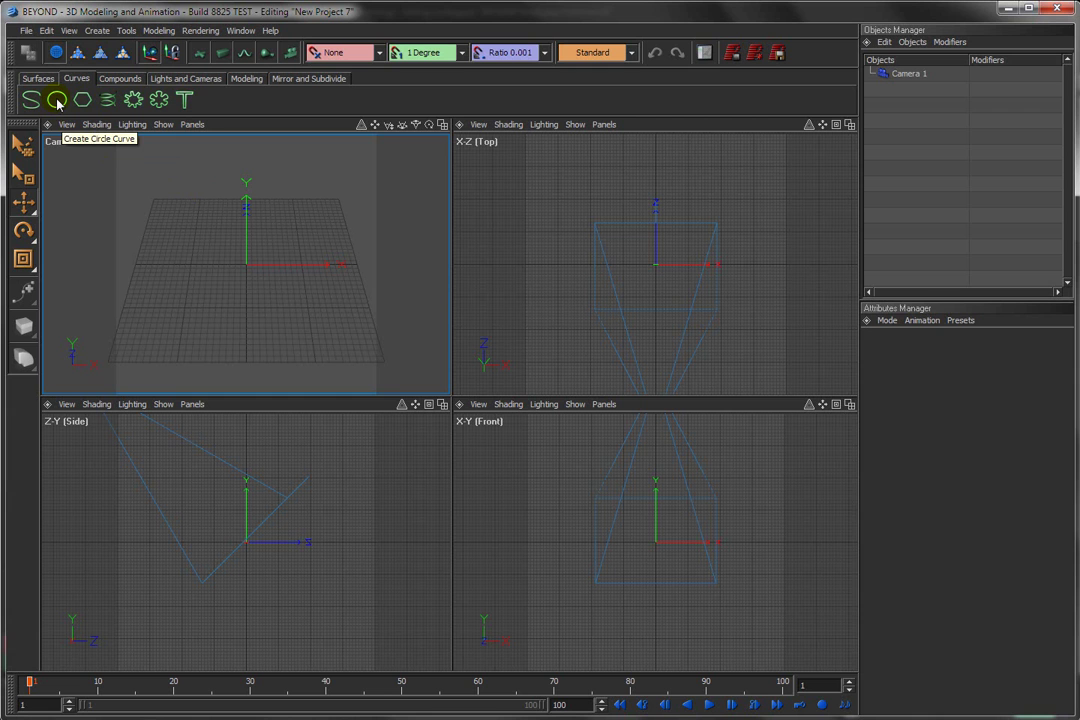
left_click(57, 101)
left_click(361, 125)
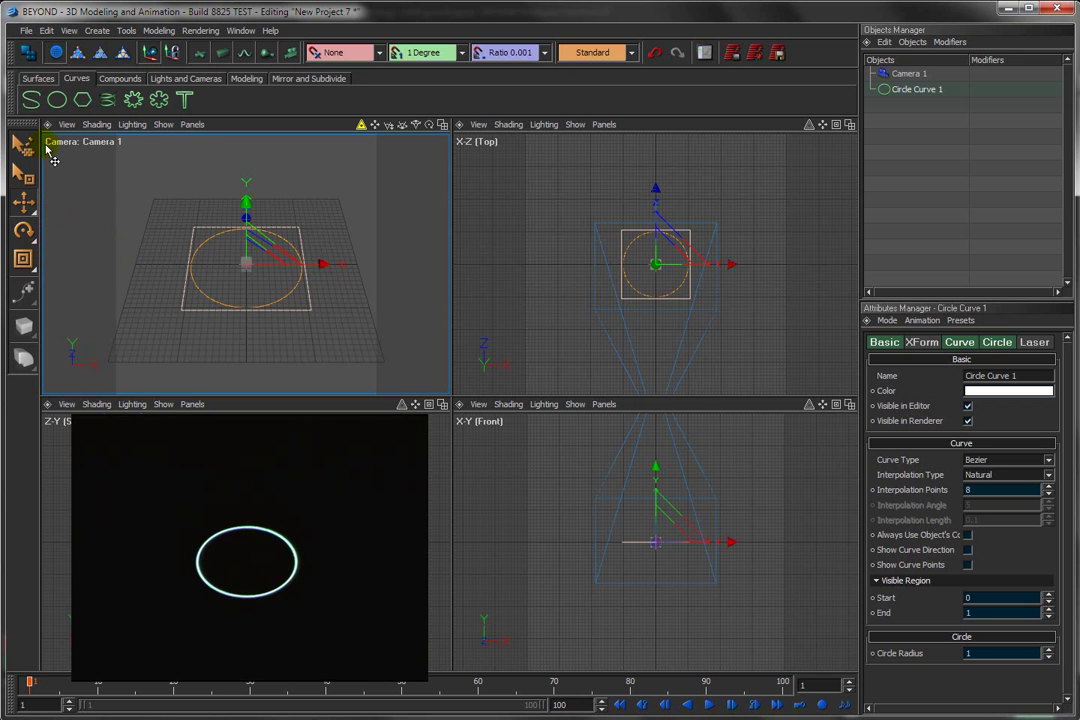
Step: Add a polygon teapot to the scene and move it away from the origin, above the grid's far-left corner
left_click(38, 78)
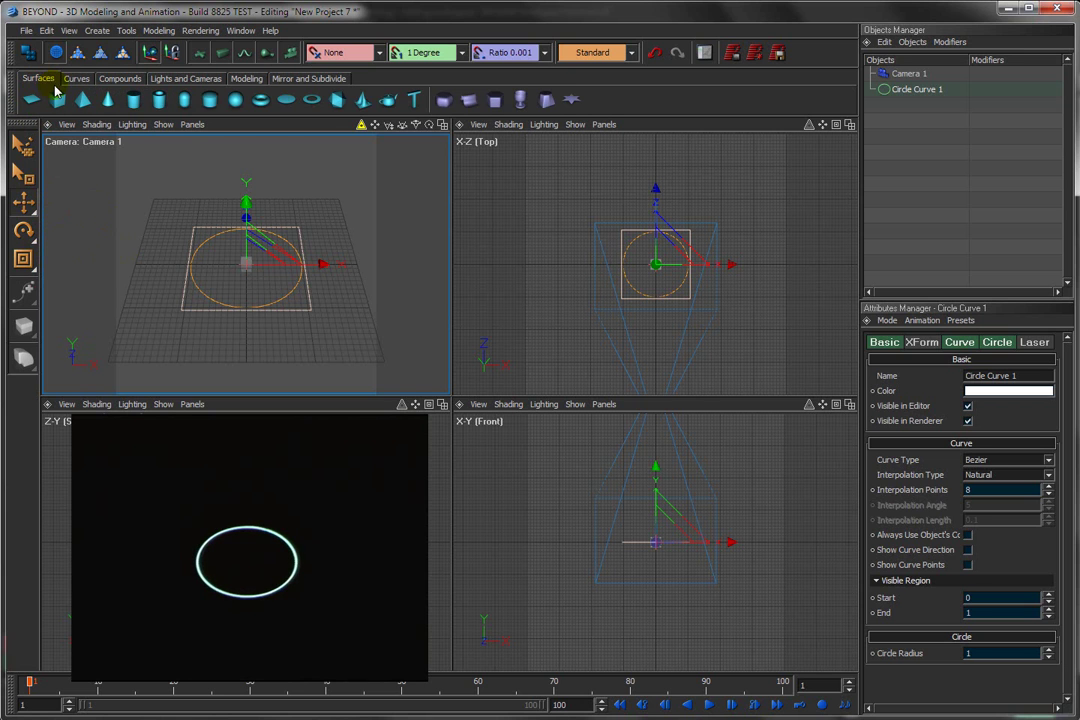
left_click(388, 101)
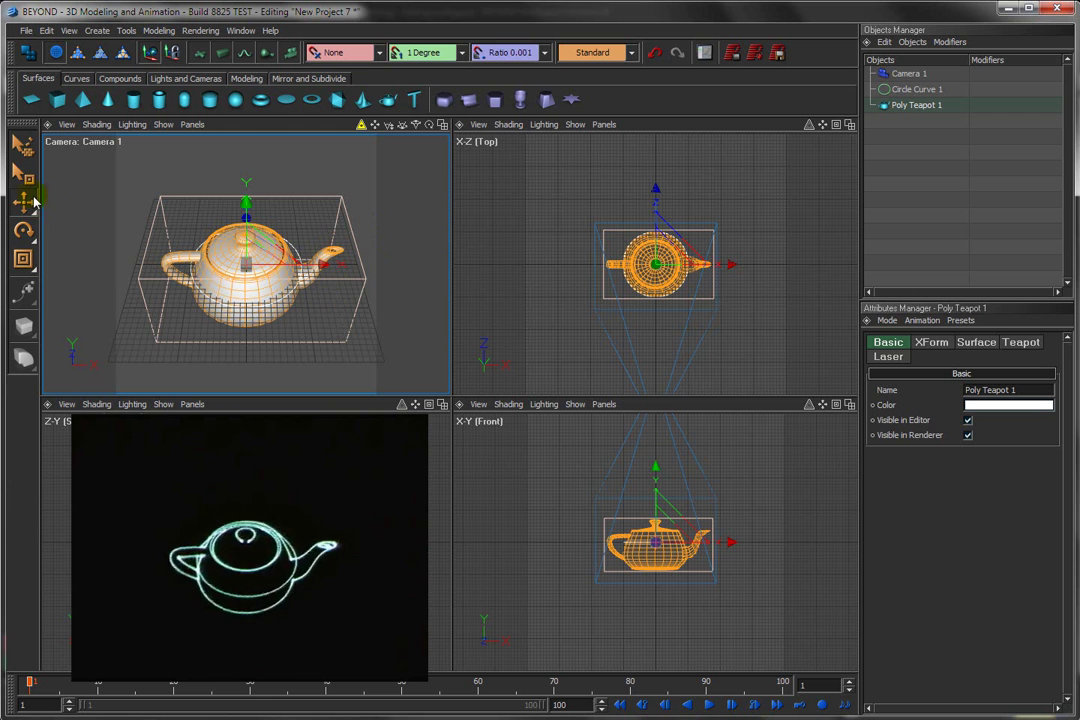
left_click(23, 202)
left_click_drag(215, 250, 152, 228)
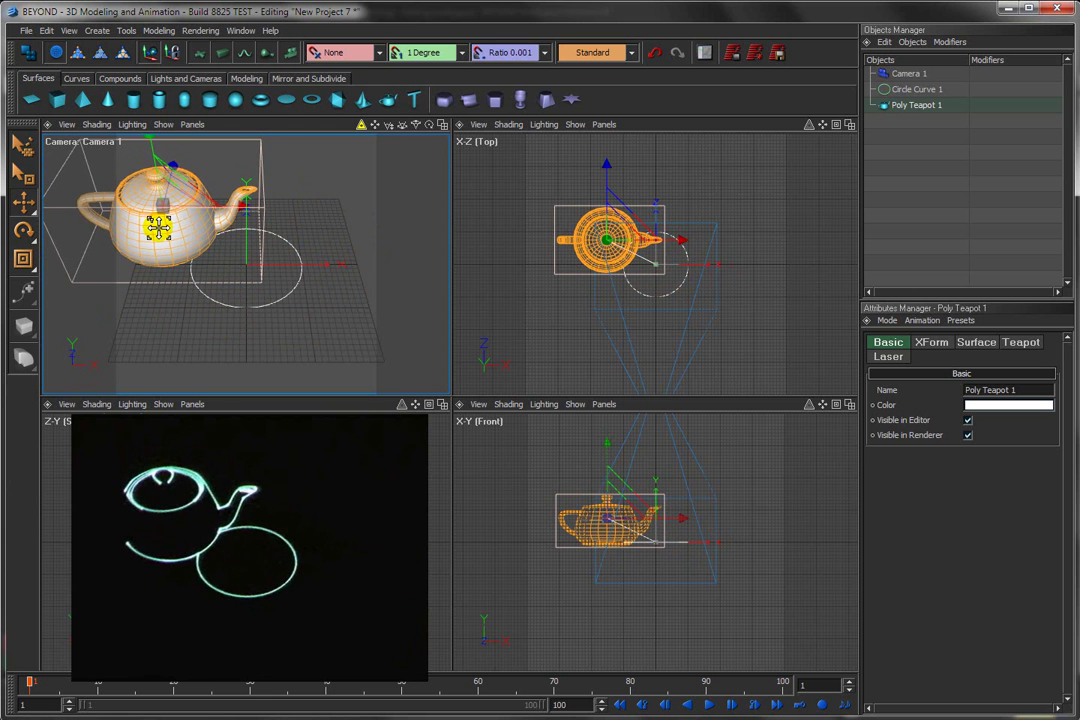
Step: Scale the circle curve up until it nearly fills the width of the grid
left_click(272, 300)
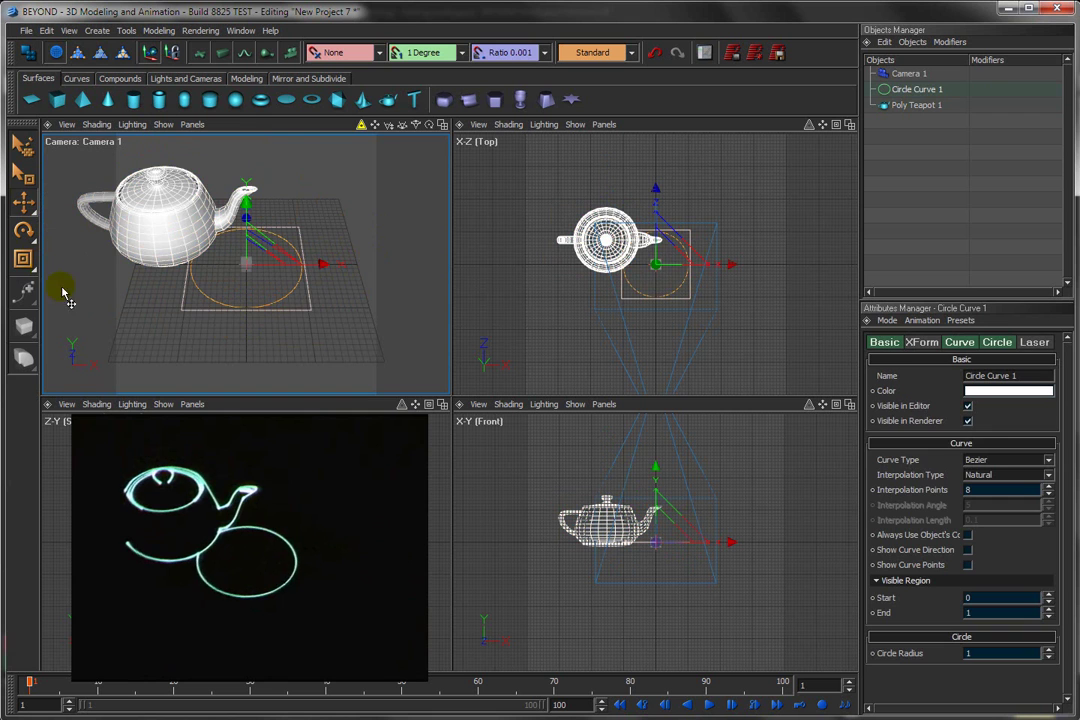
left_click_drag(218, 222, 322, 192)
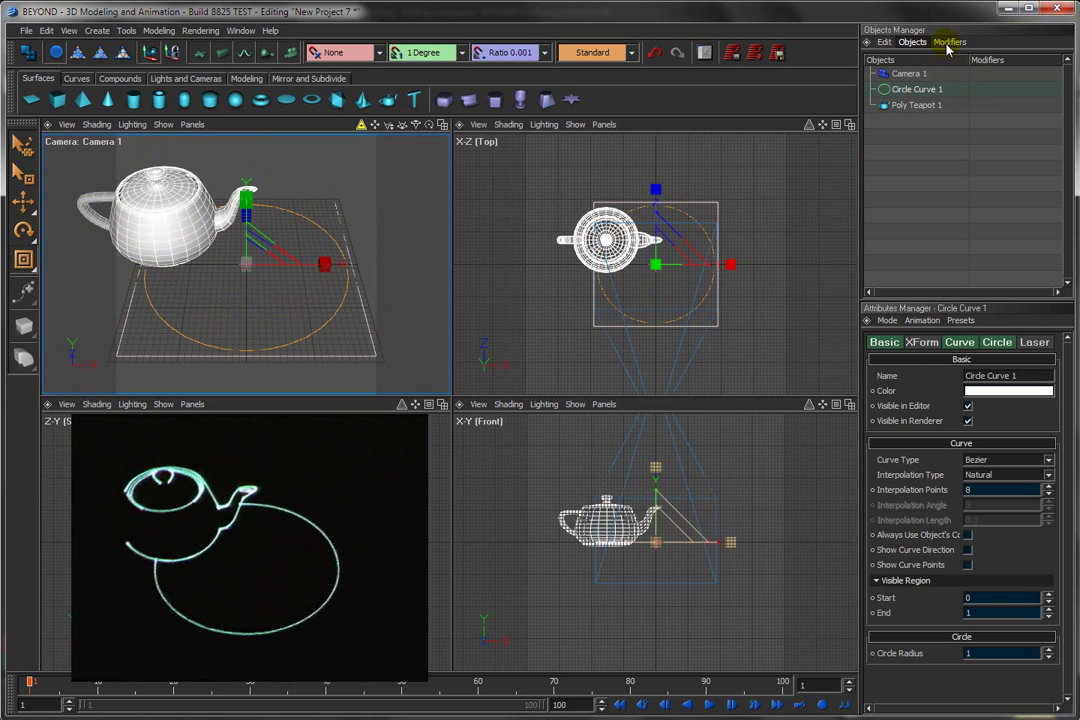
Step: Apply a Bend deformer to the teapot
left_click(899, 108)
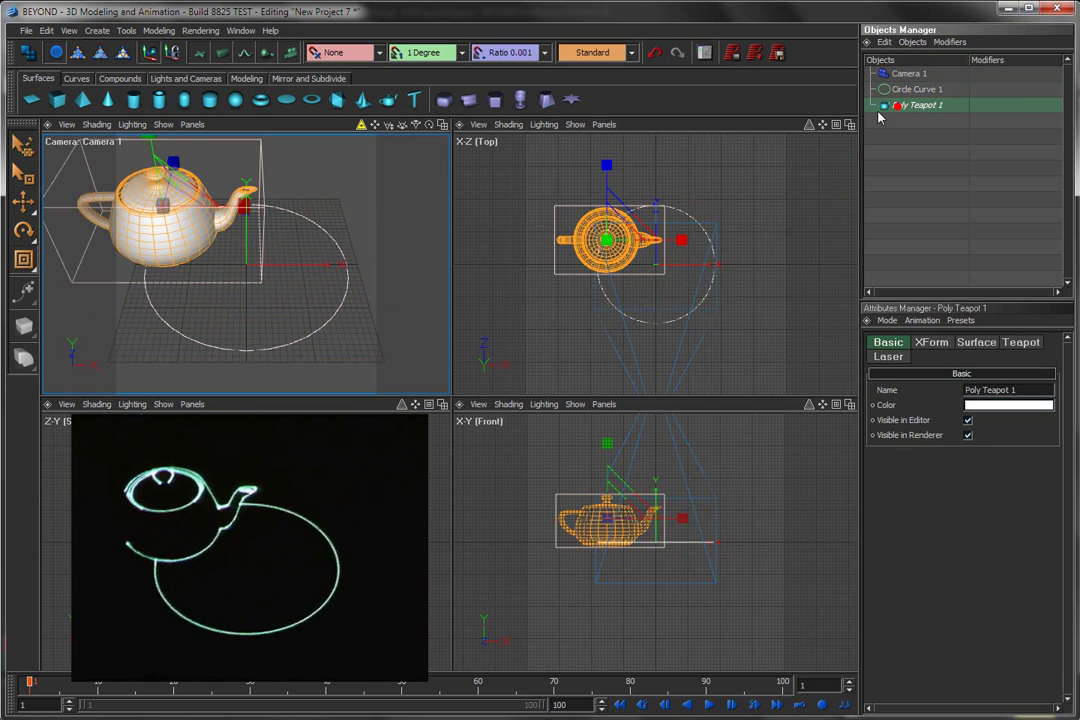
left_click(950, 43)
mouse_move(960, 80)
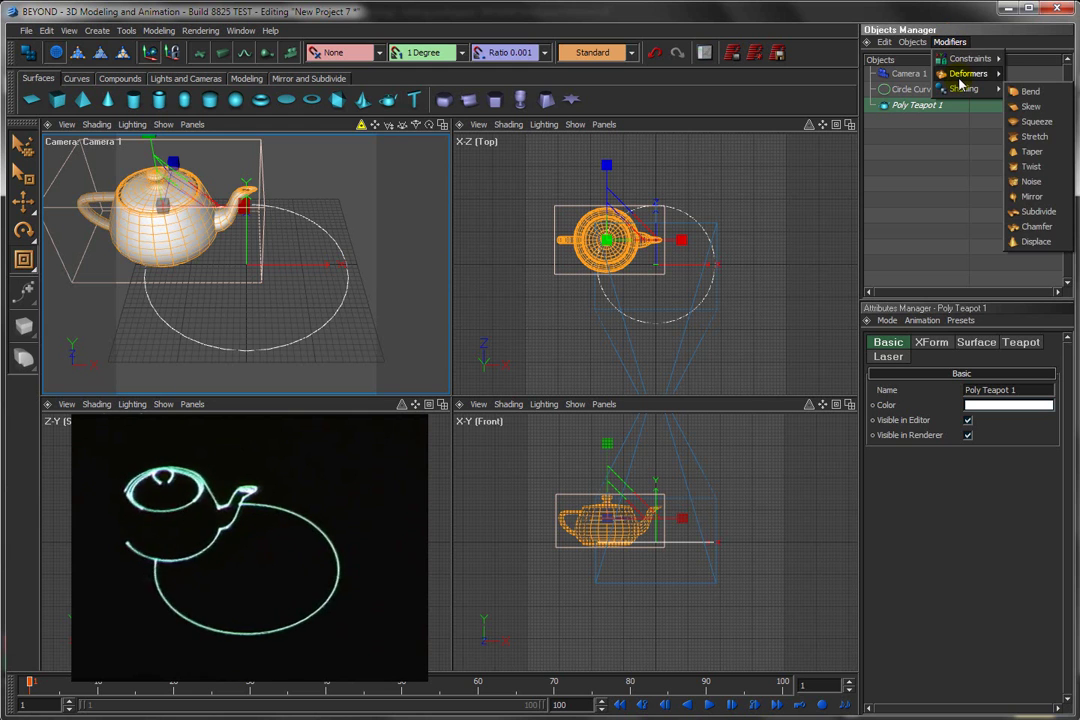
left_click(1036, 96)
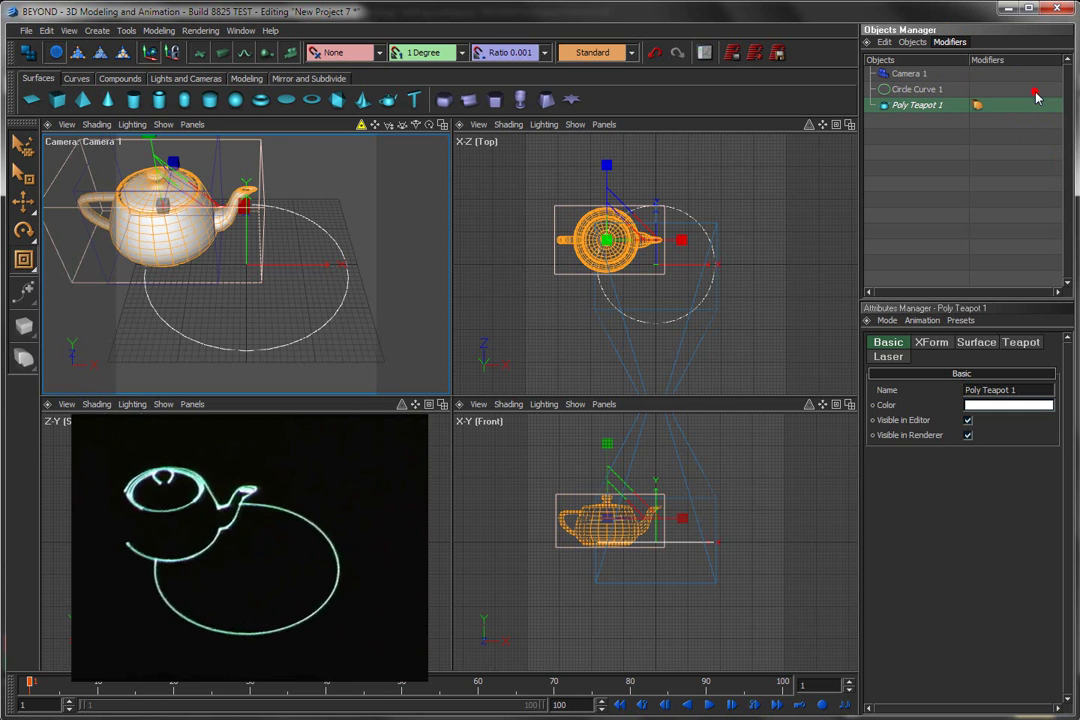
Step: Adjust the teapot's bend to an angle of 33.2 degrees and a direction of -170.8 degrees
left_click(977, 107)
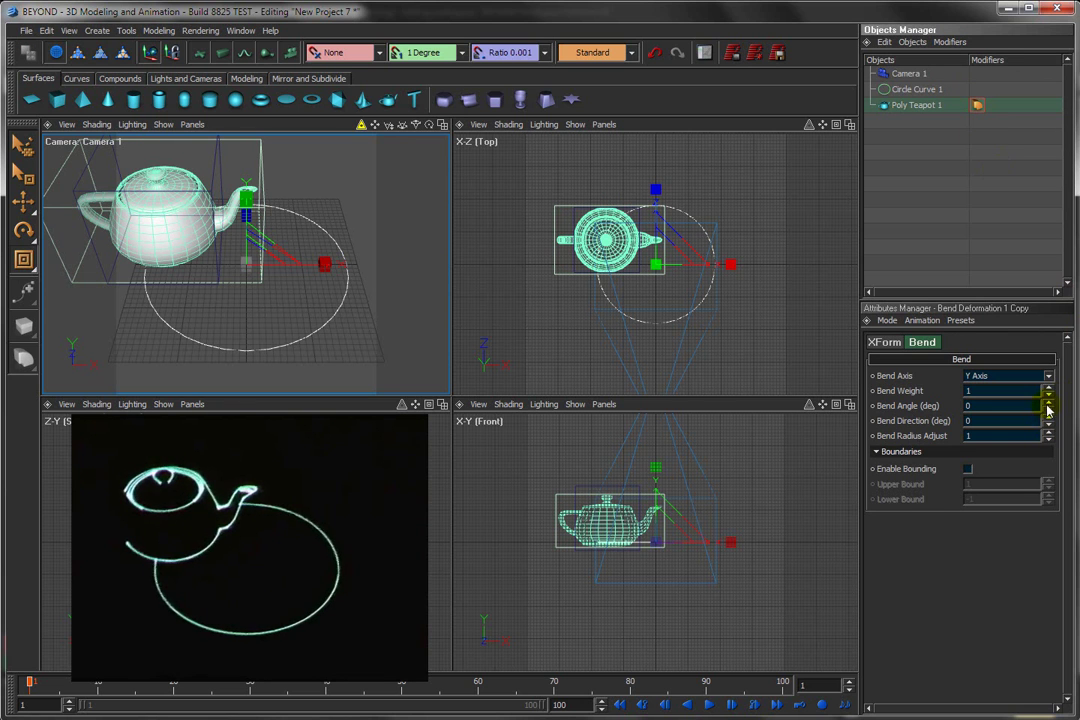
left_click_drag(1050, 410, 1050, 392)
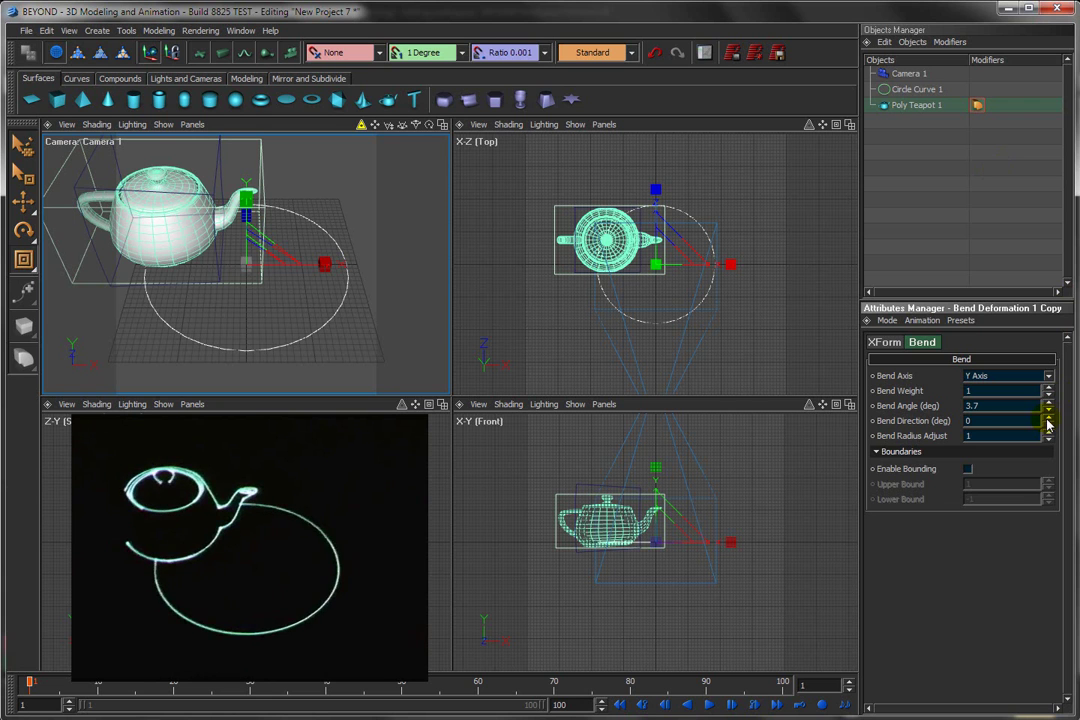
left_click_drag(1048, 425, 1046, 440)
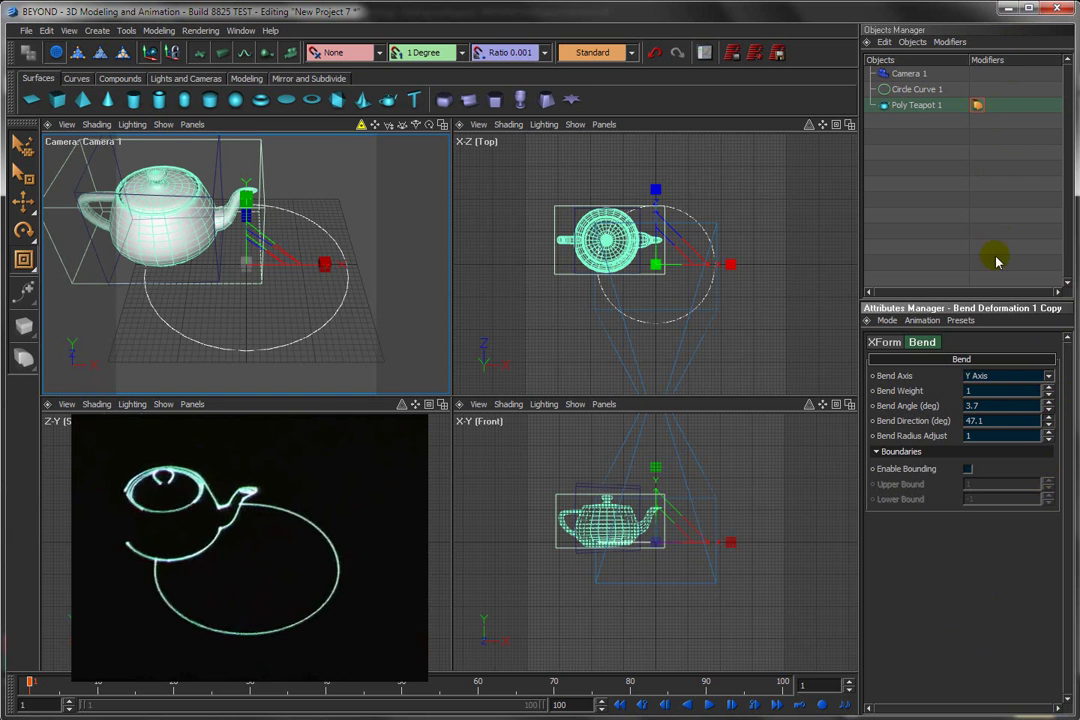
left_click_drag(1050, 408, 1038, 380)
left_click_drag(1052, 432, 1000, 560)
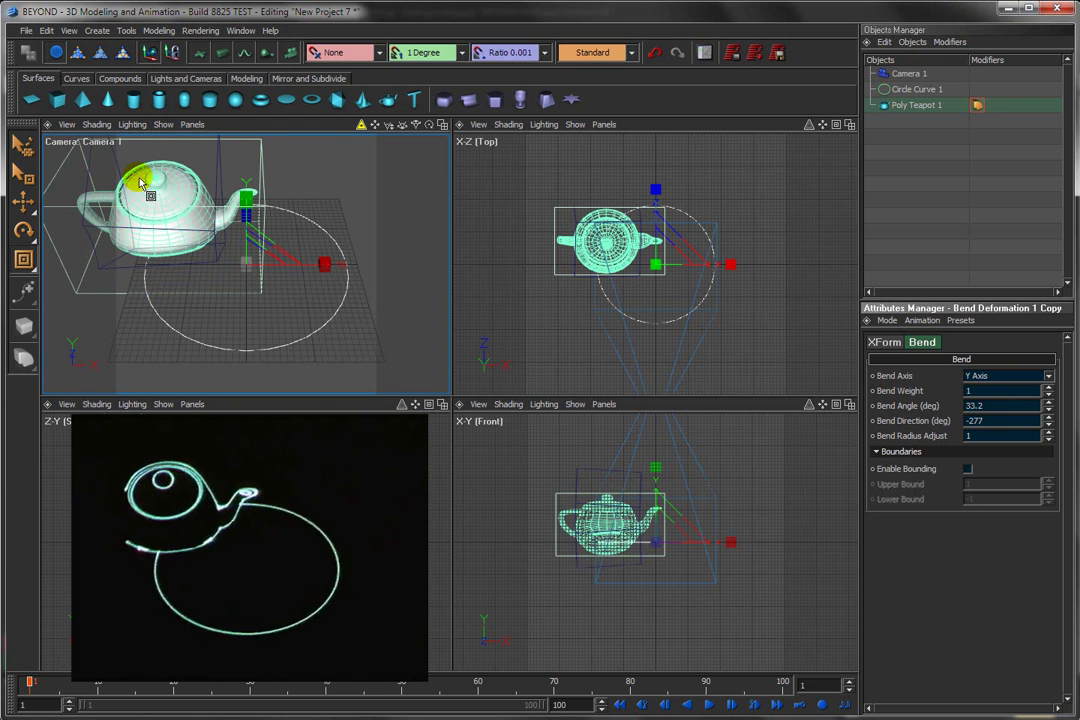
left_click_drag(1045, 425, 1046, 422)
left_click_drag(1044, 268, 983, 169)
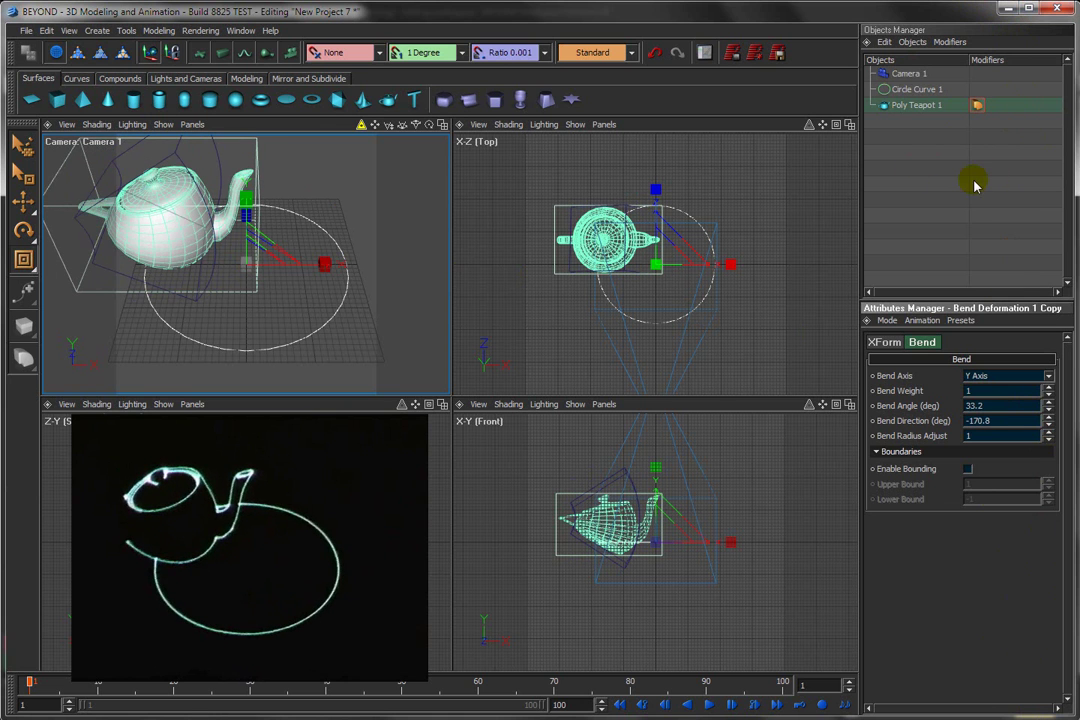
Step: Delete the Bend deformer from the teapot
right_click(977, 110)
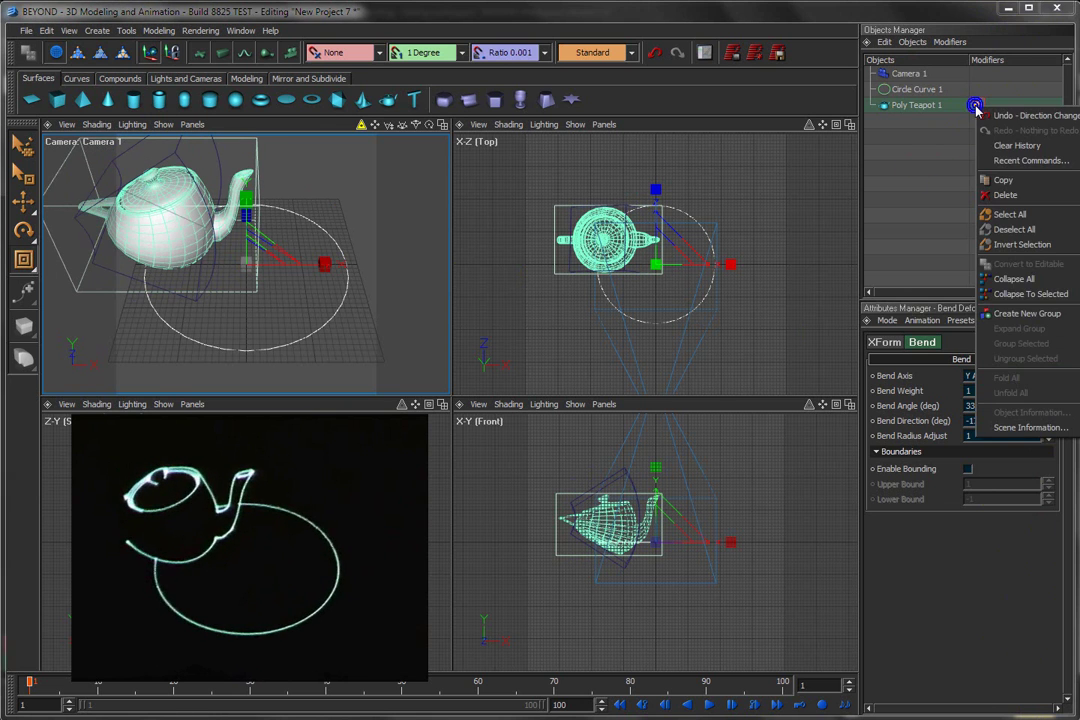
left_click(1005, 196)
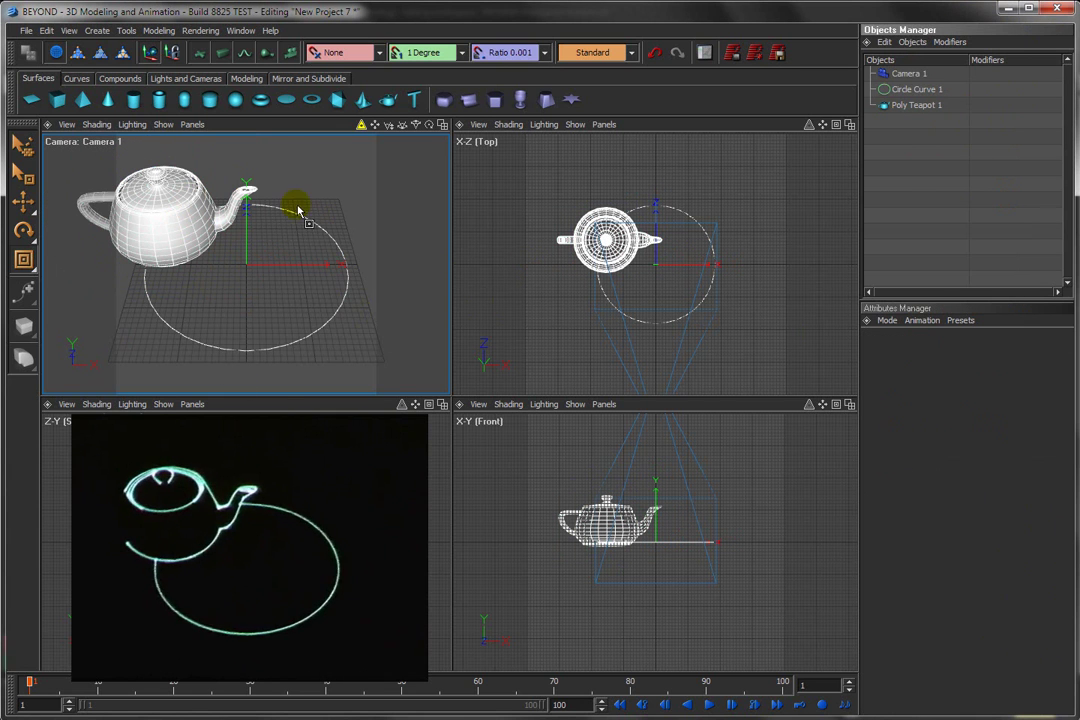
Step: Add a Curve Align constraint to the teapot
left_click(950, 42)
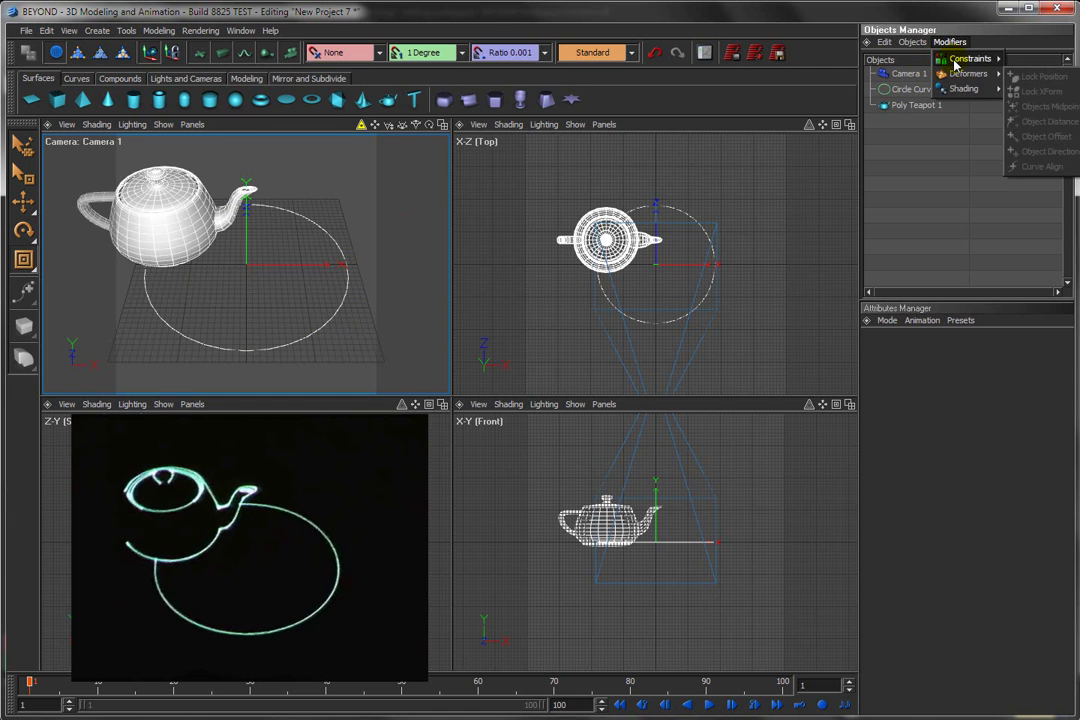
left_click(912, 95)
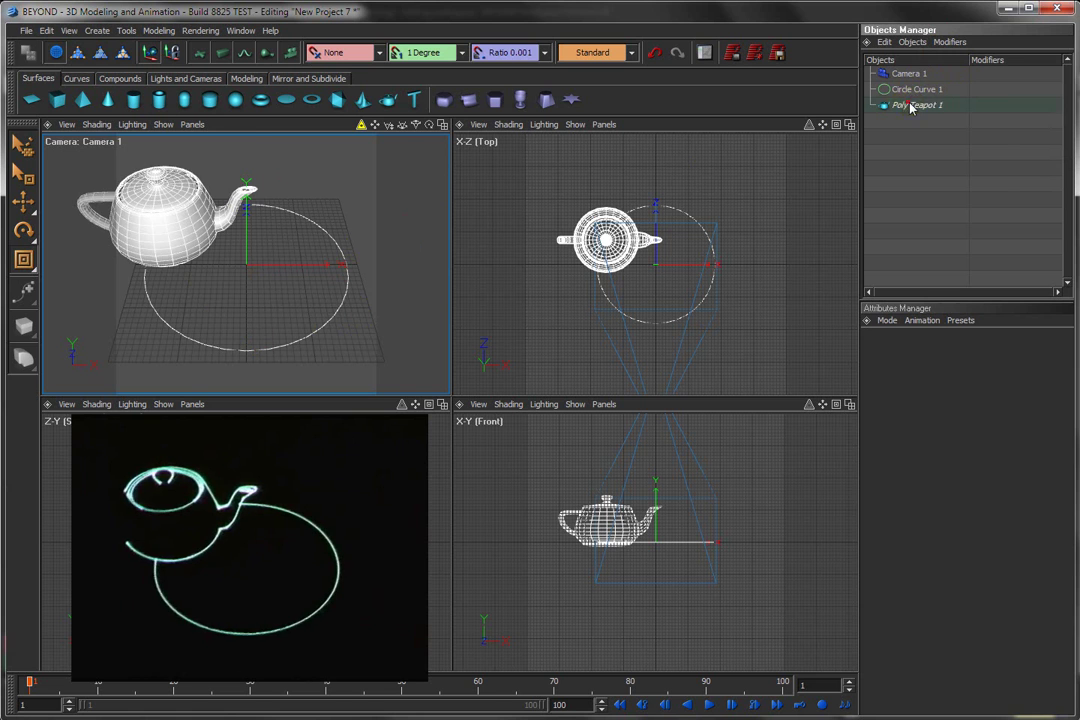
left_click(911, 105)
left_click(950, 42)
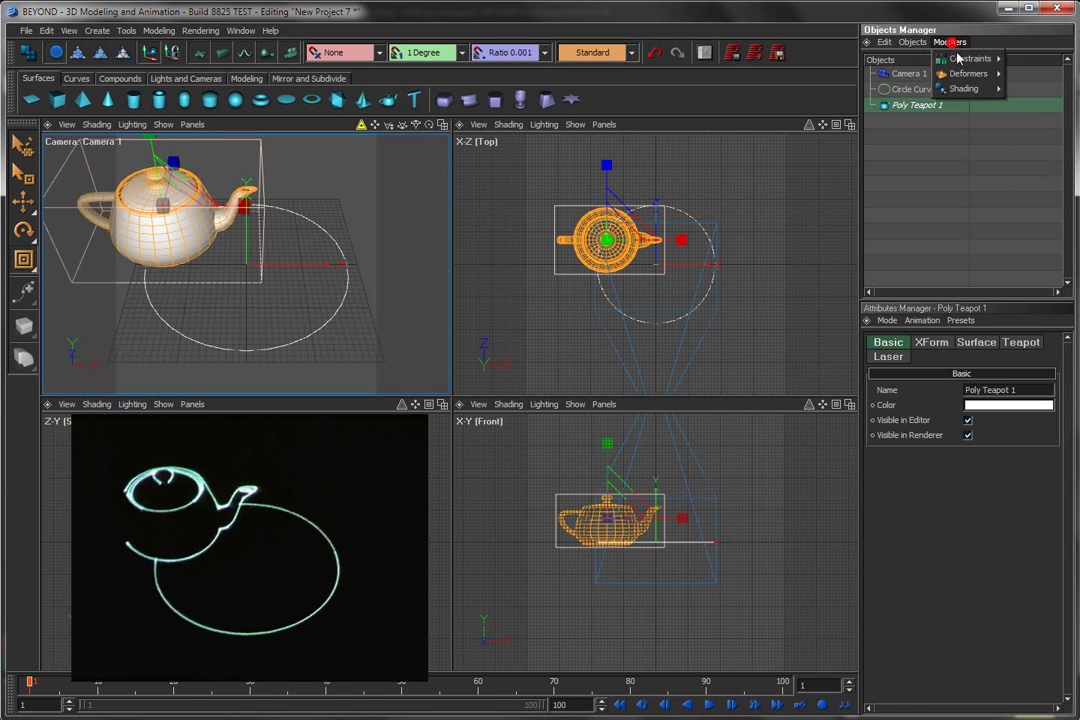
mouse_move(966, 60)
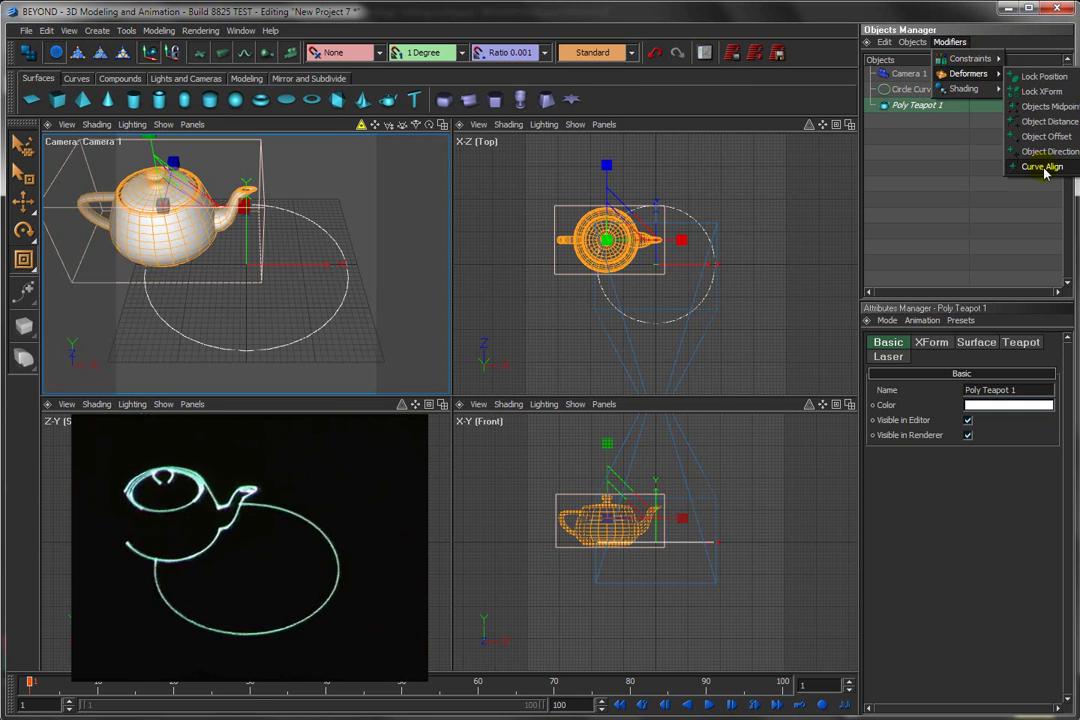
left_click(1043, 168)
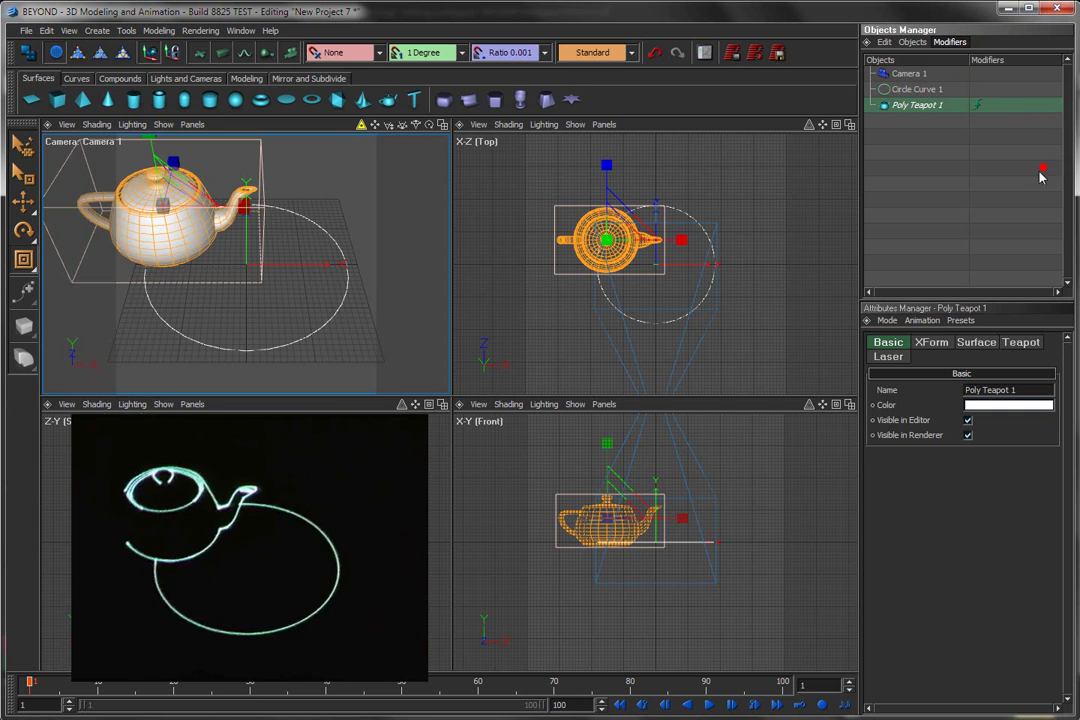
Step: Set Circle Curve 1 as the source curve of the teapot's Curve Align constraint
left_click(976, 106)
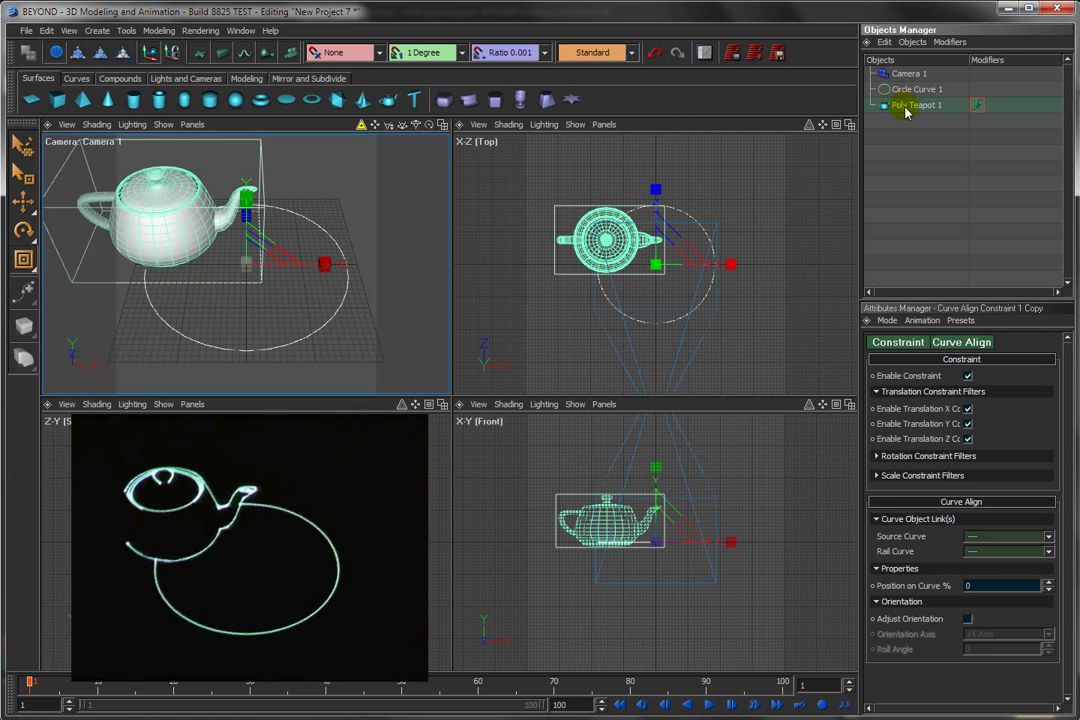
left_click_drag(897, 92, 1053, 552)
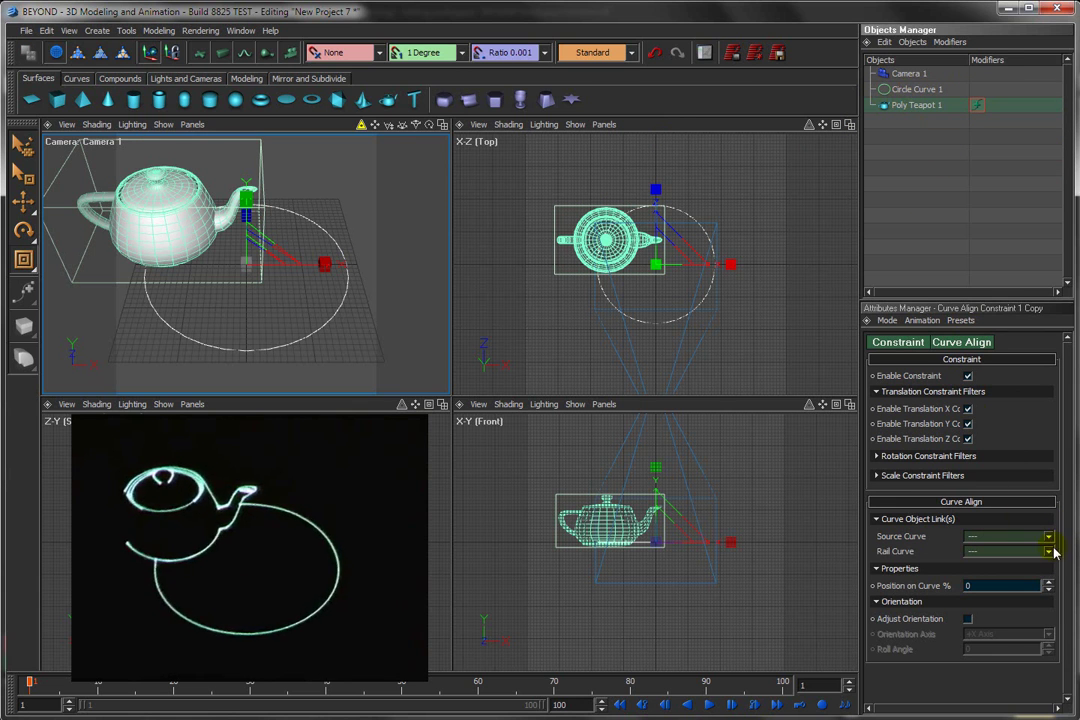
left_click(1049, 540)
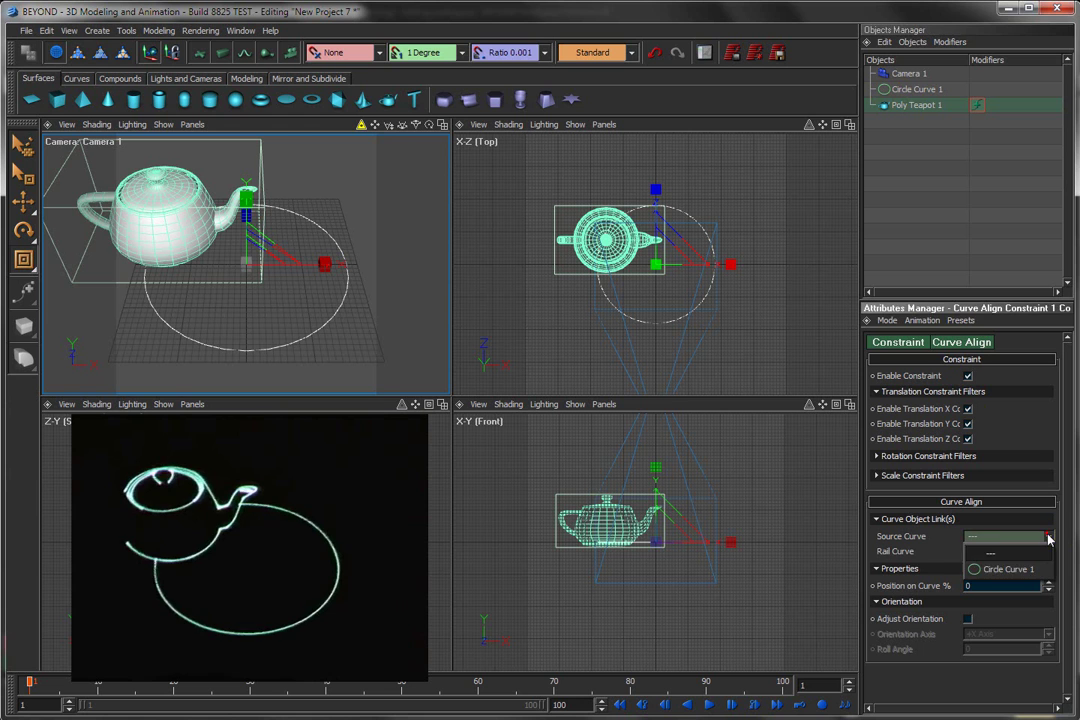
left_click(1010, 569)
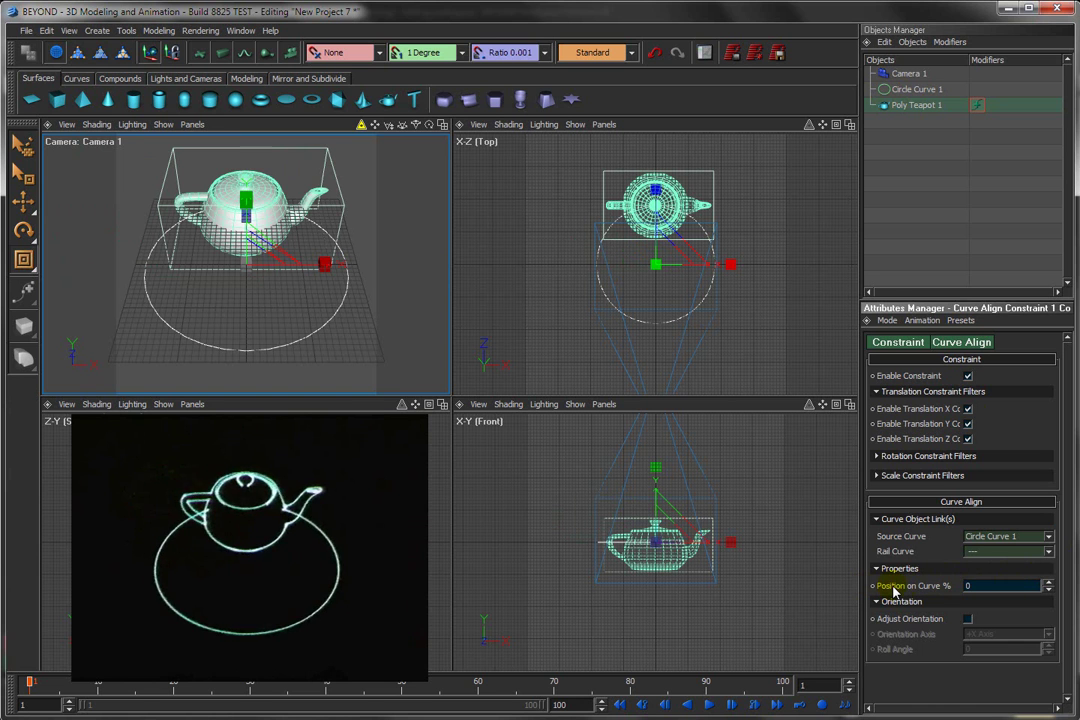
Step: Enable Adjust Orientation on the constraint and shift the teapot along the curve to a position of 1.5%
mouse_move(1049, 590)
left_mouse_down()
mouse_move(1036, 408)
mouse_move(1038, 398)
mouse_move(1045, 593)
mouse_move(1046, 215)
mouse_move(1013, 392)
mouse_move(1051, 511)
mouse_move(1051, 586)
left_mouse_up()
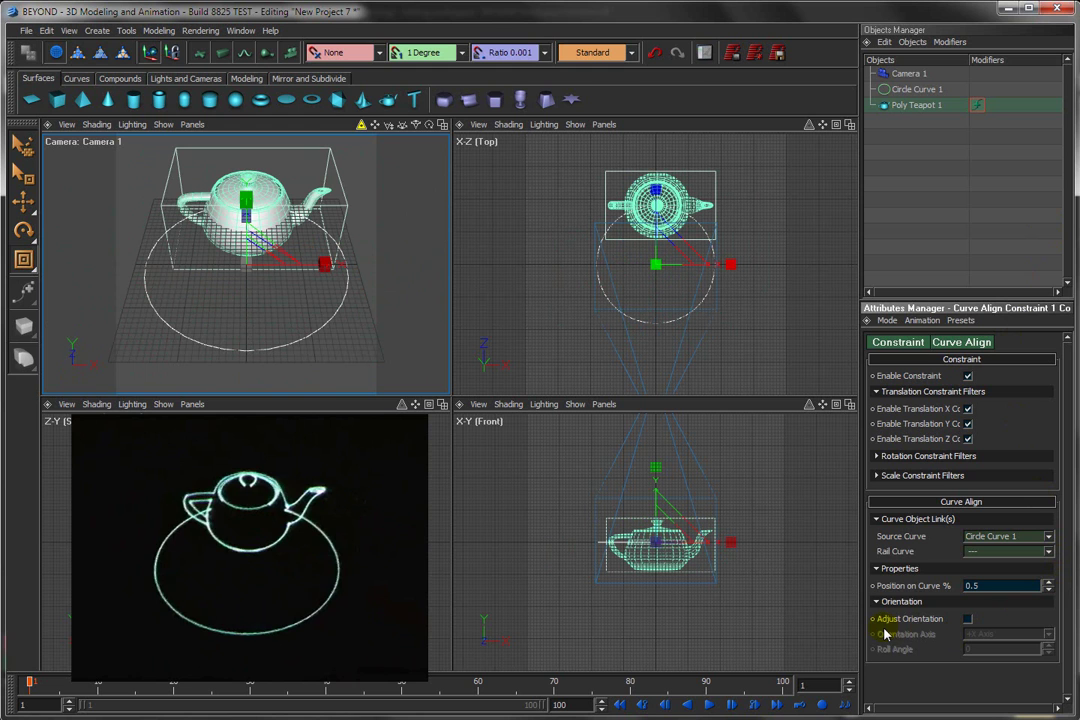
left_click(967, 619)
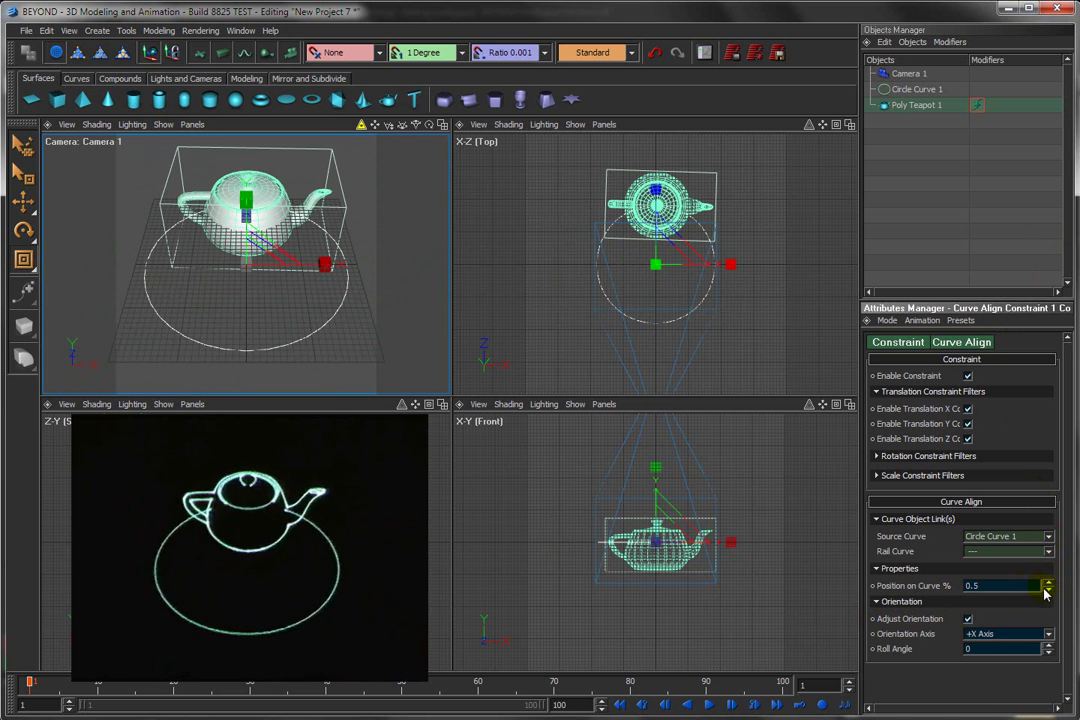
left_click_drag(1049, 589, 988, 575)
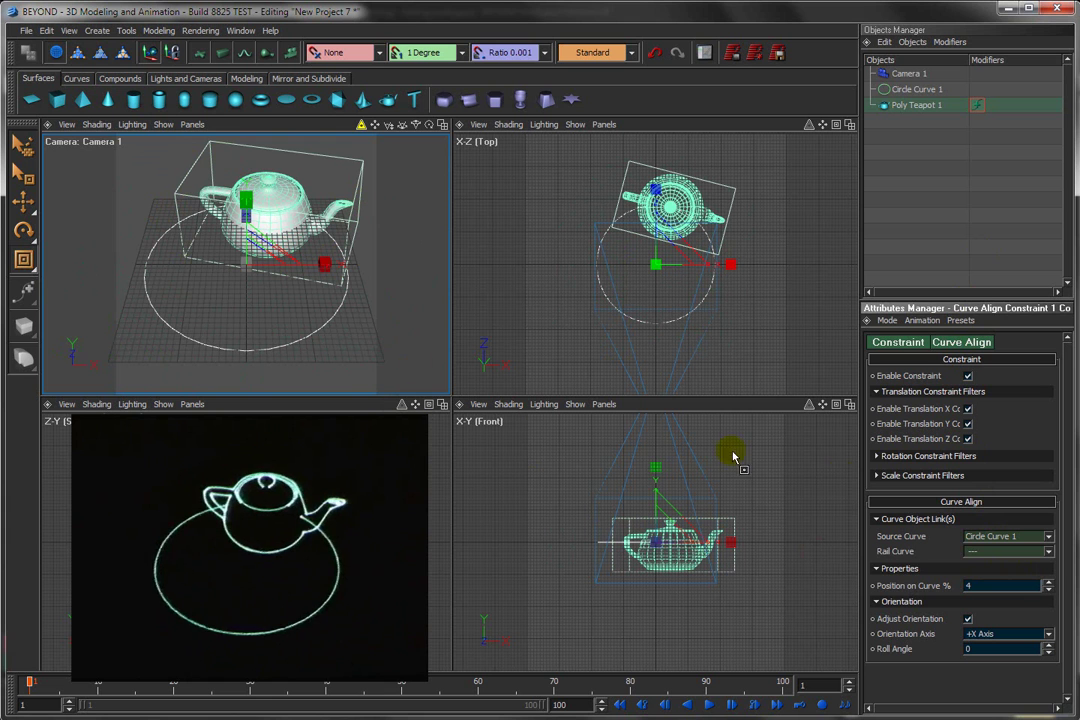
left_click_drag(1050, 583, 1034, 605)
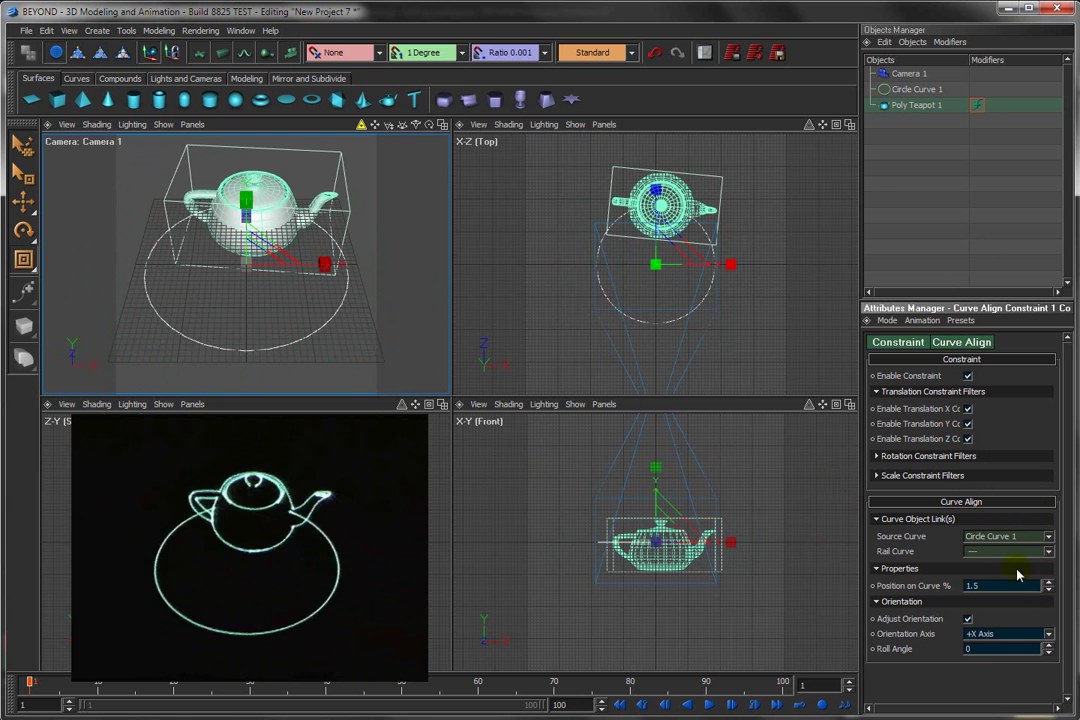
Step: Hide the circle curve in the renderer while keeping it visible in the editor
left_click(890, 91)
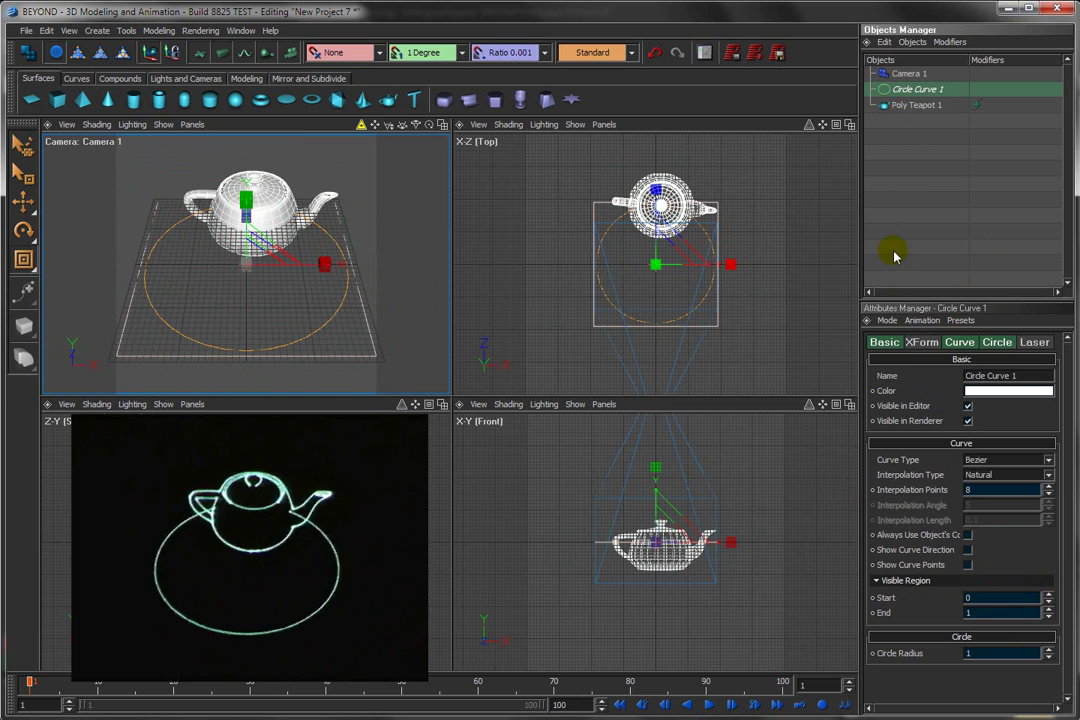
left_click(885, 342)
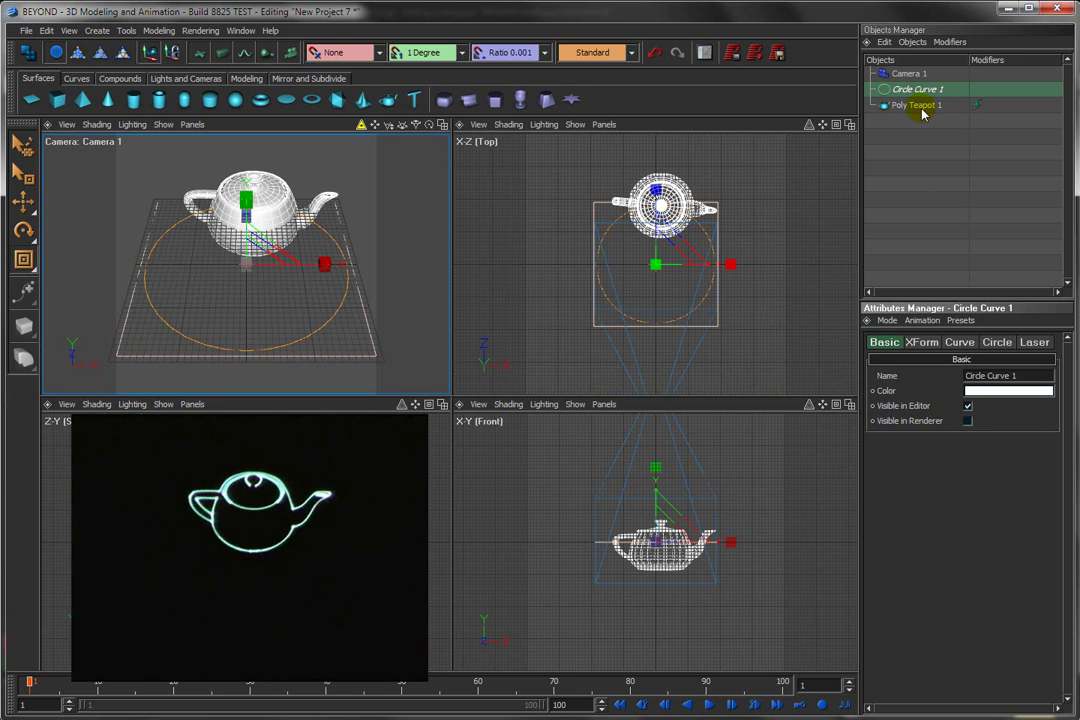
Step: Set the teapot's position on the curve to 0% in its Curve Align constraint
left_click(976, 104)
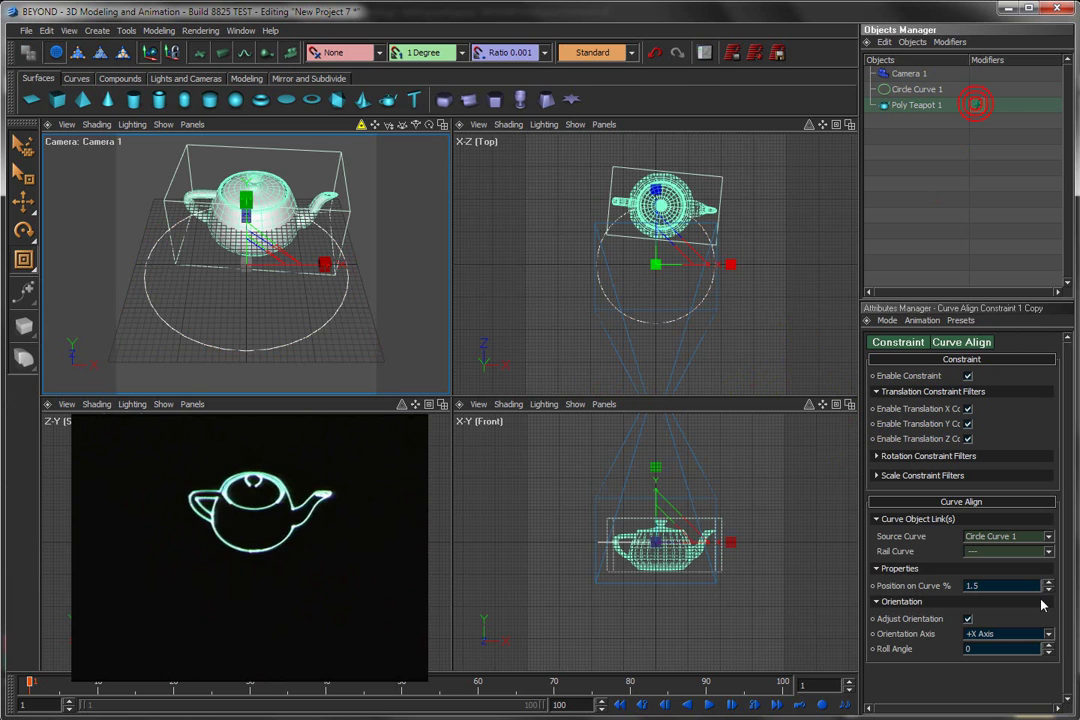
left_click_drag(1046, 586, 994, 586)
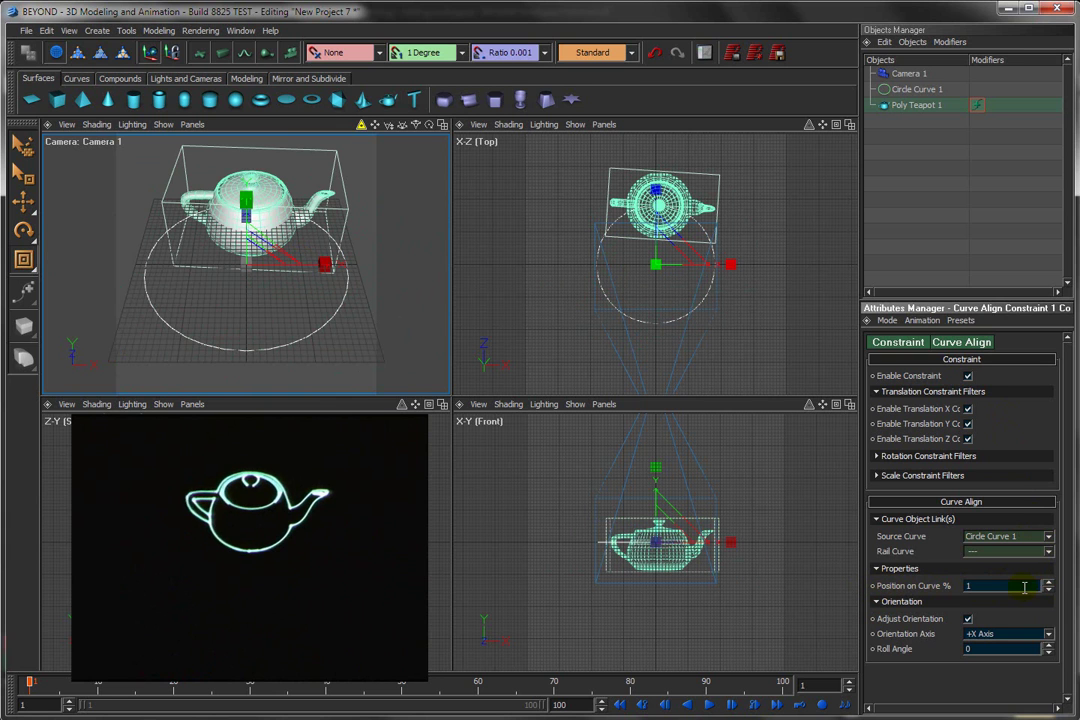
type("0")
key("Return")
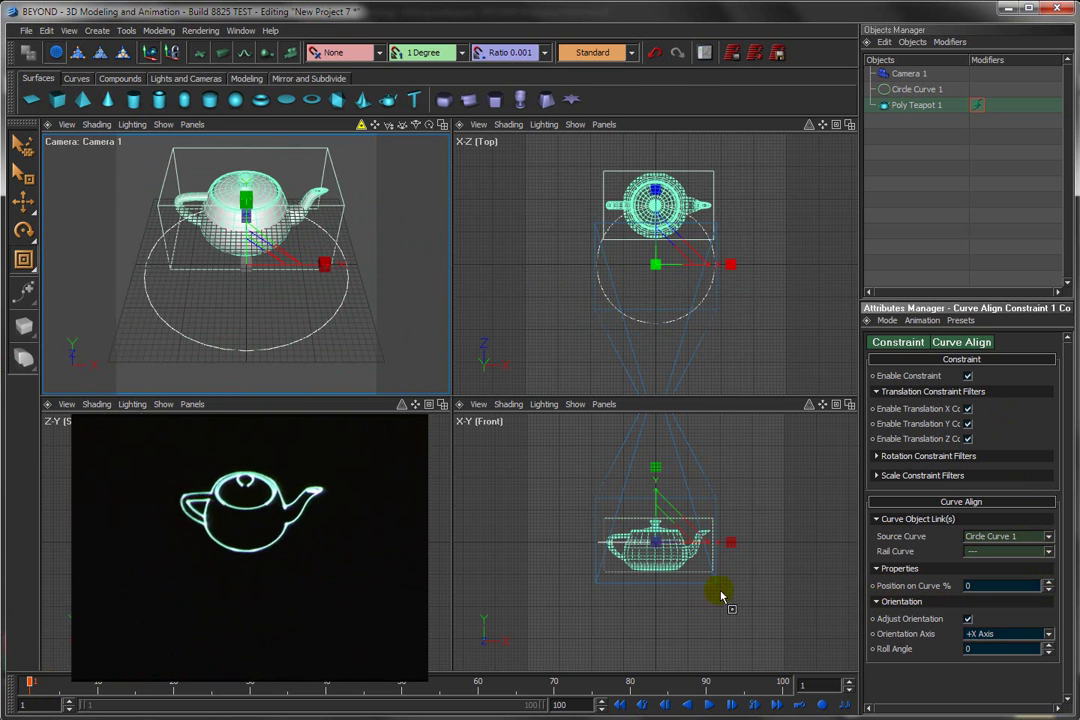
Step: Keyframe the teapot's position on the curve at 0% on frame 1 and 99.7% on frame 100, and scrub the timeline to preview the motion
right_click(910, 586)
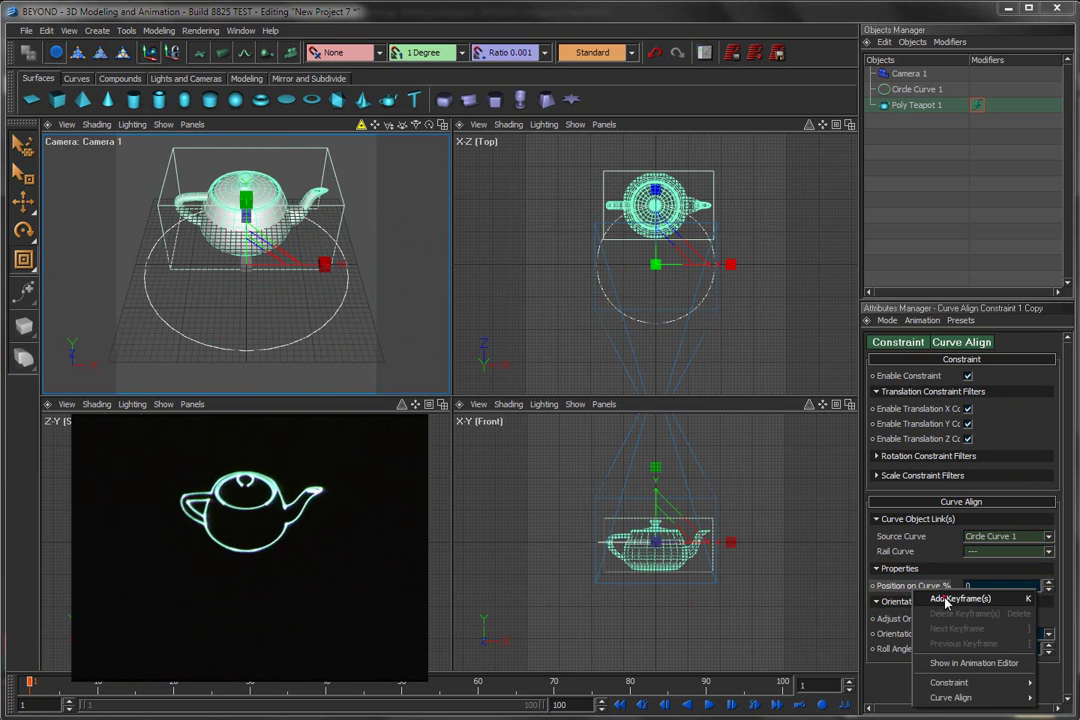
left_click(945, 600)
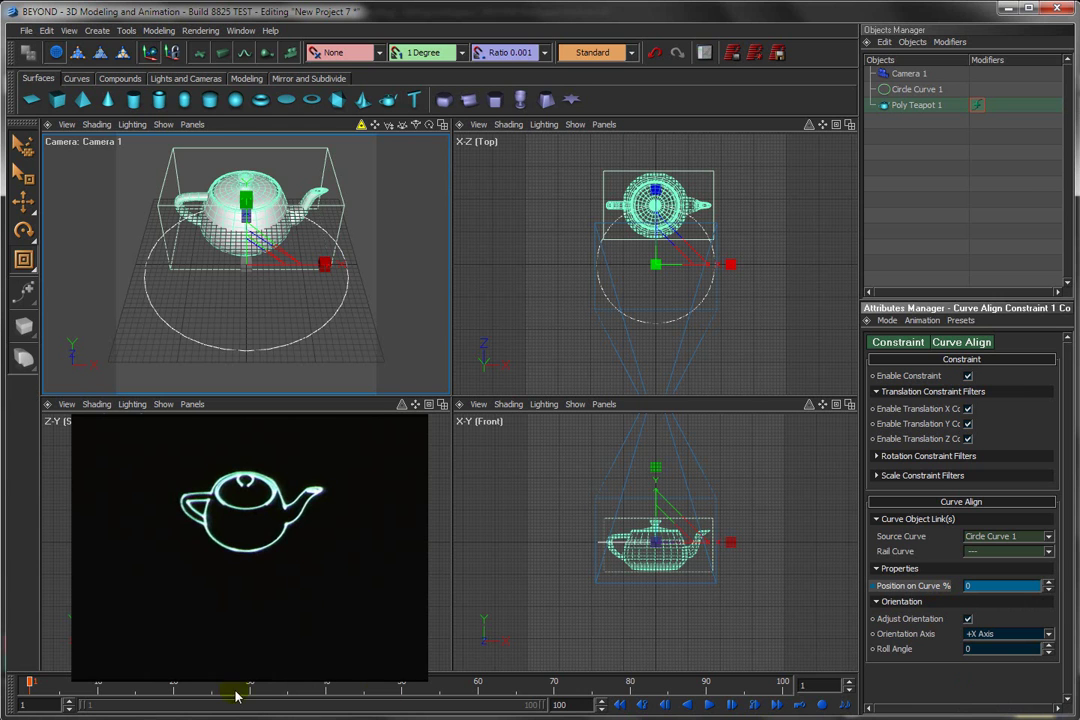
left_click_drag(42, 683, 848, 686)
left_click_drag(1045, 592, 1010, 214)
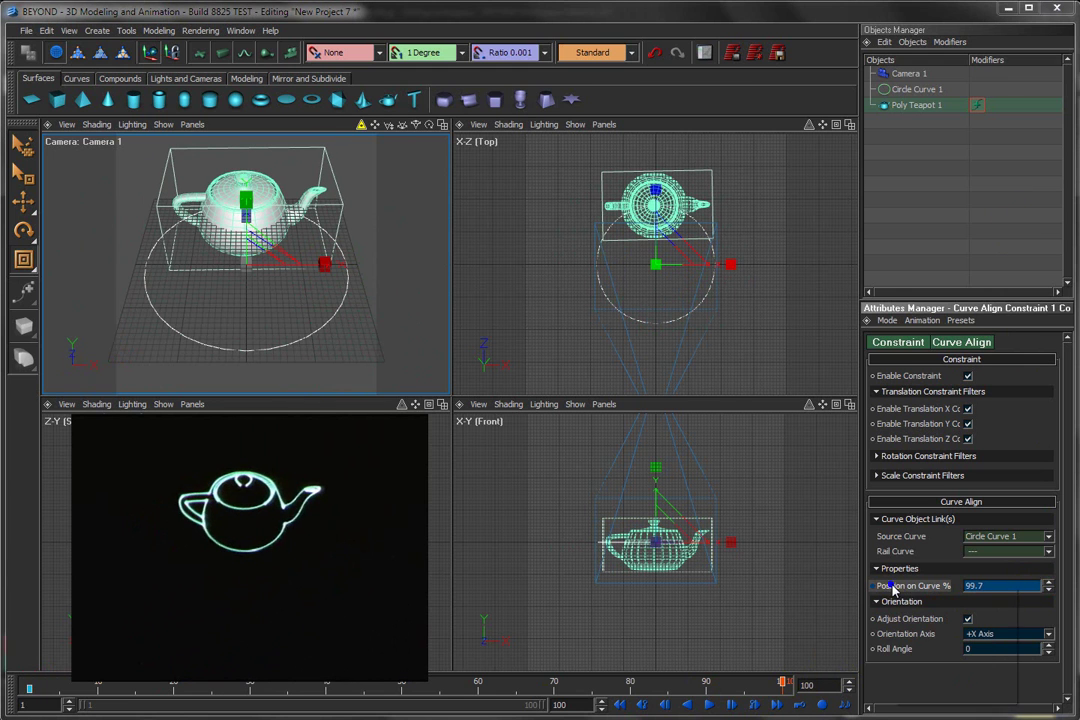
right_click(893, 590)
left_click(928, 600)
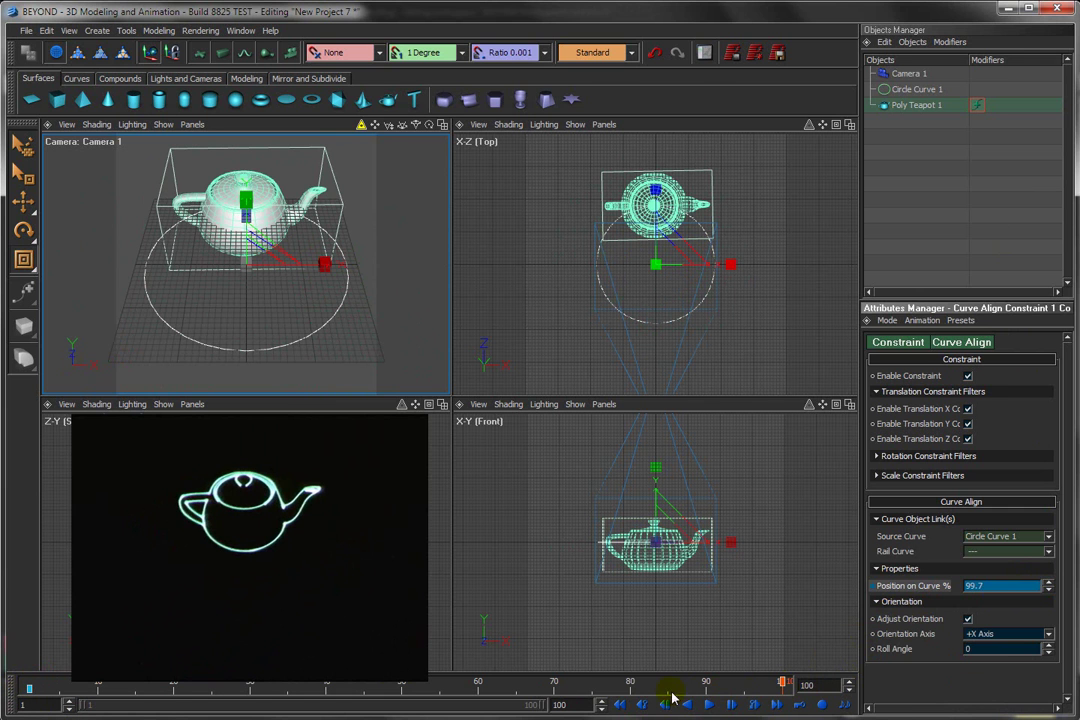
left_click(766, 681)
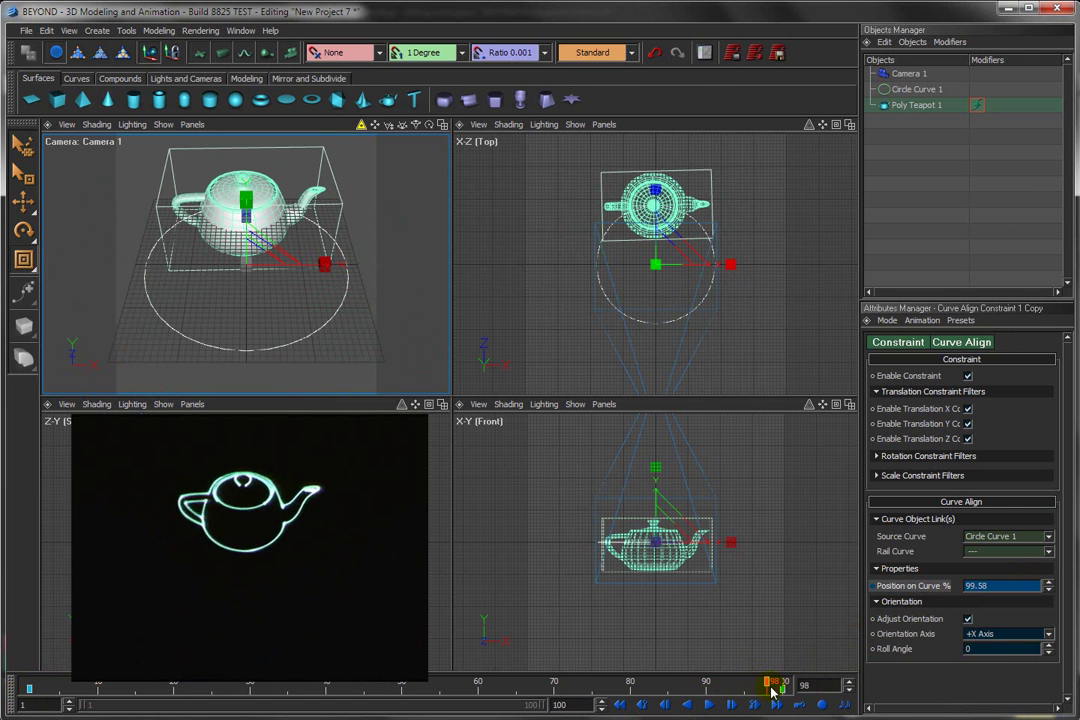
left_click_drag(770, 684, 662, 686)
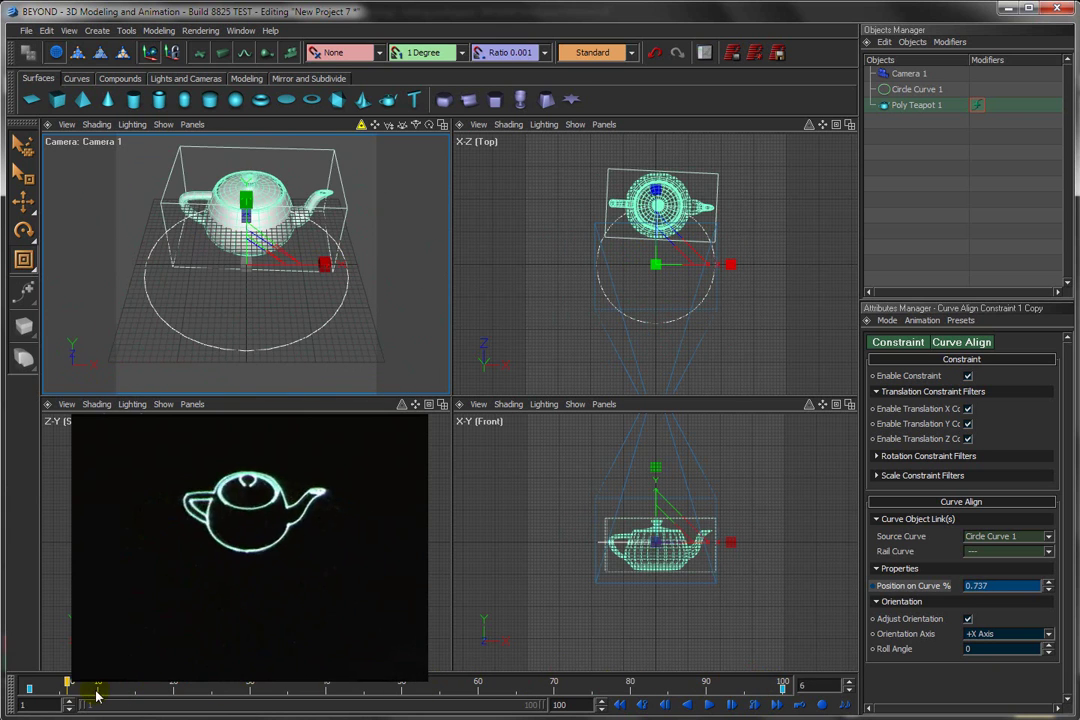
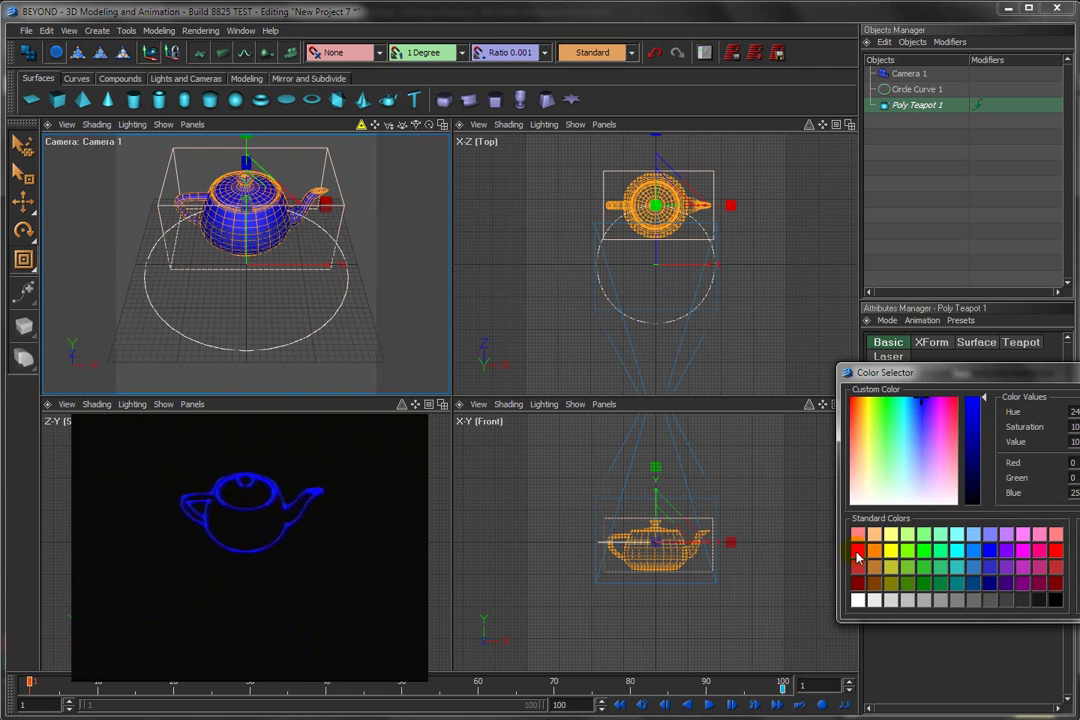
Step: Keyframe the teapot's color as red on frame 1 and scrub the timeline to preview the color animation
right_click(888, 410)
left_click(925, 416)
mouse_move(32, 683)
left_mouse_down()
mouse_move(337, 686)
mouse_move(705, 710)
mouse_move(721, 700)
mouse_move(30, 684)
left_mouse_up()
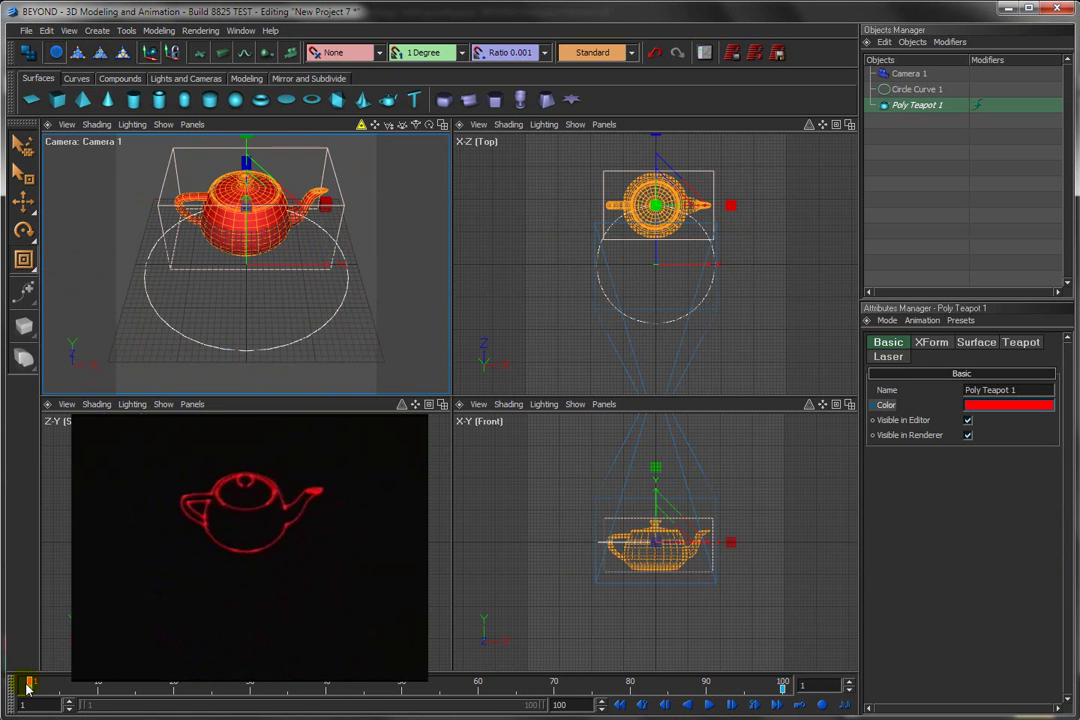
Step: Render all 100 frames of the teapot animation and check the result as Cue 47 in the Lasershow Designer BEYOND window
left_click(752, 55)
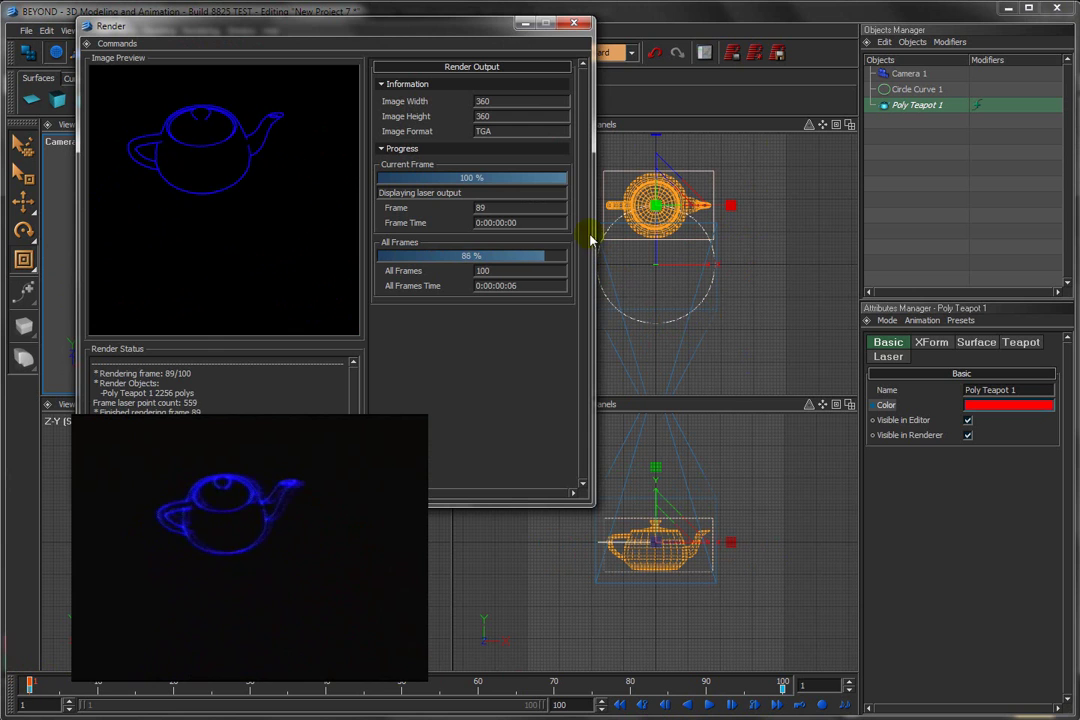
left_click(586, 23)
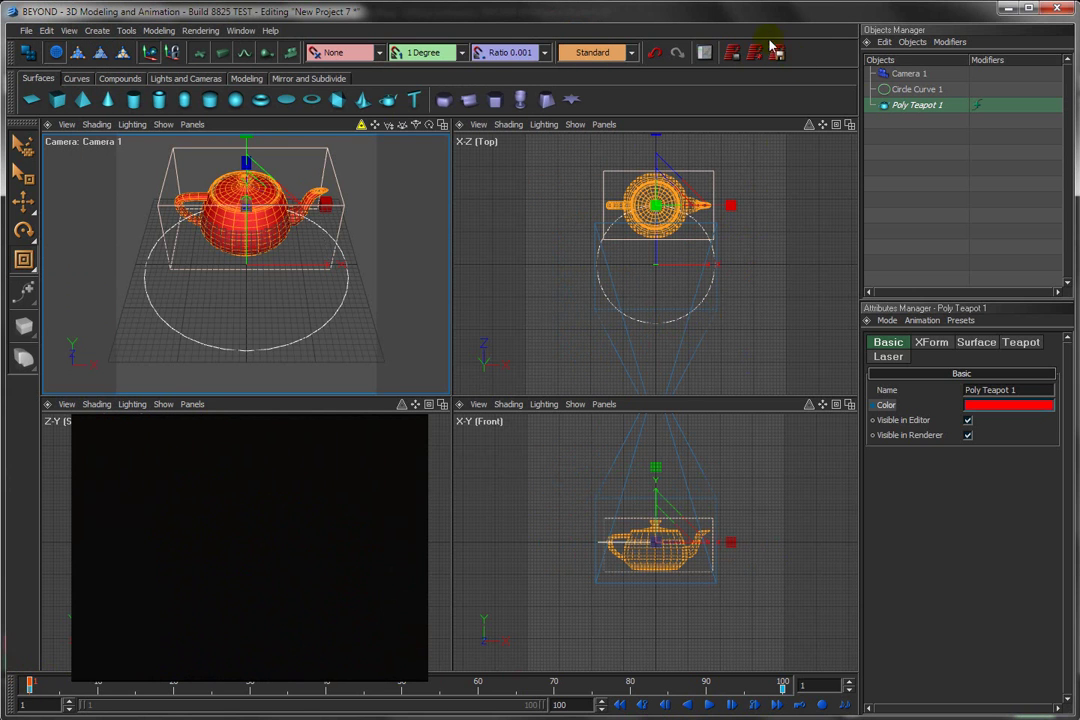
left_click(1008, 7)
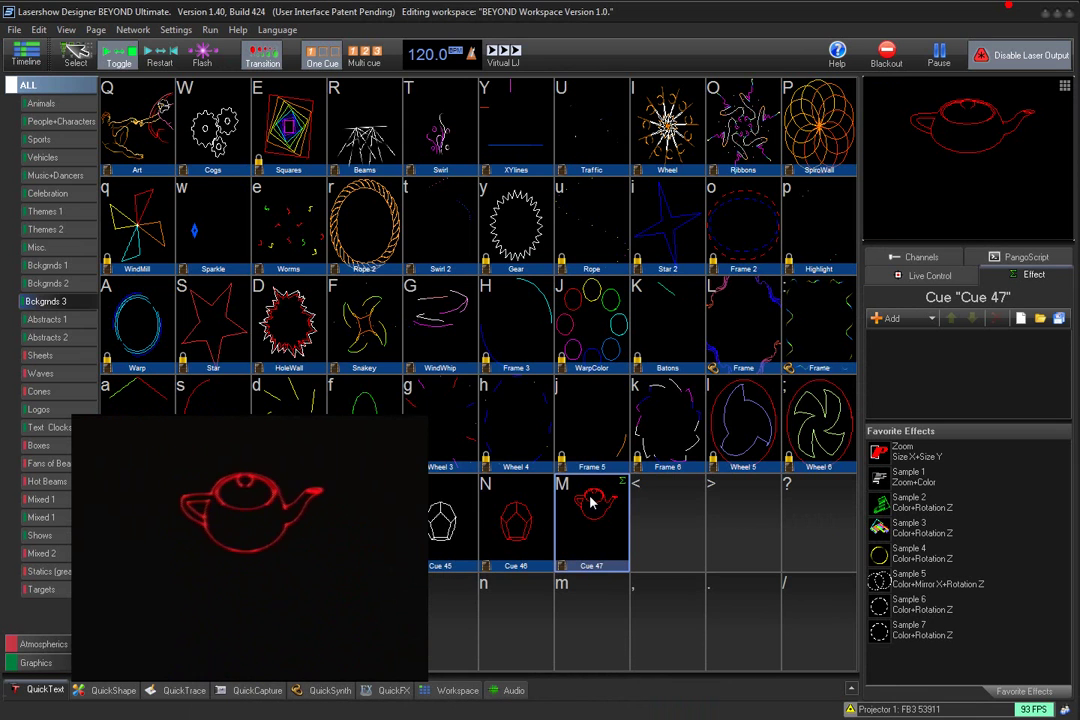
mouse_move(590, 508)
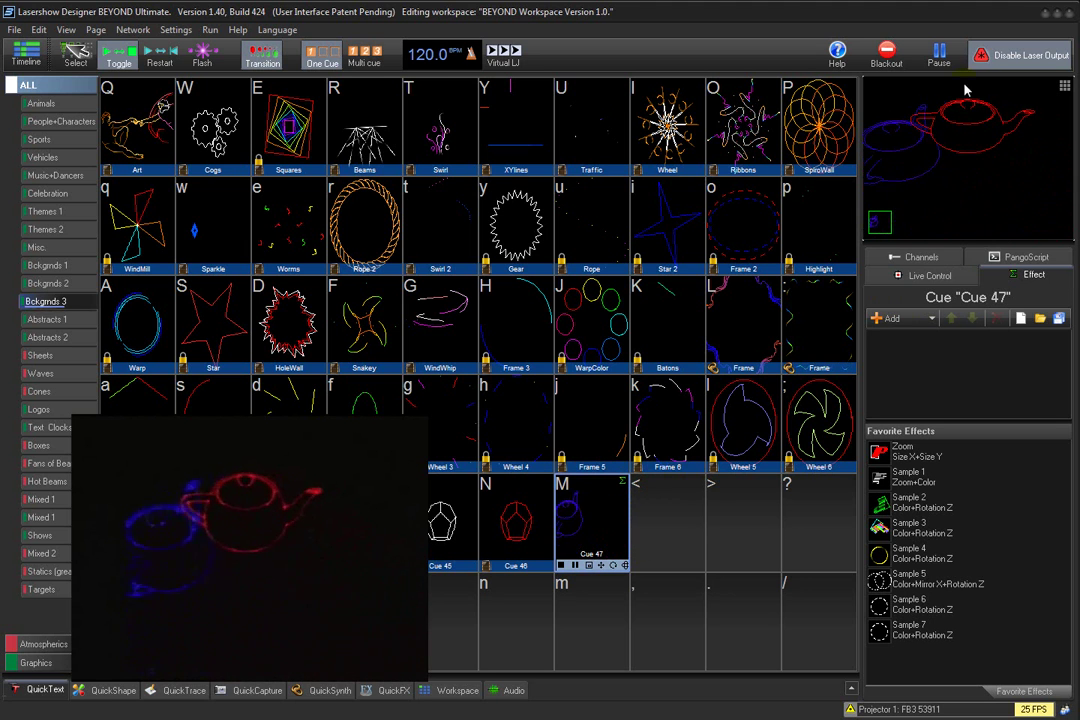
left_click(592, 511)
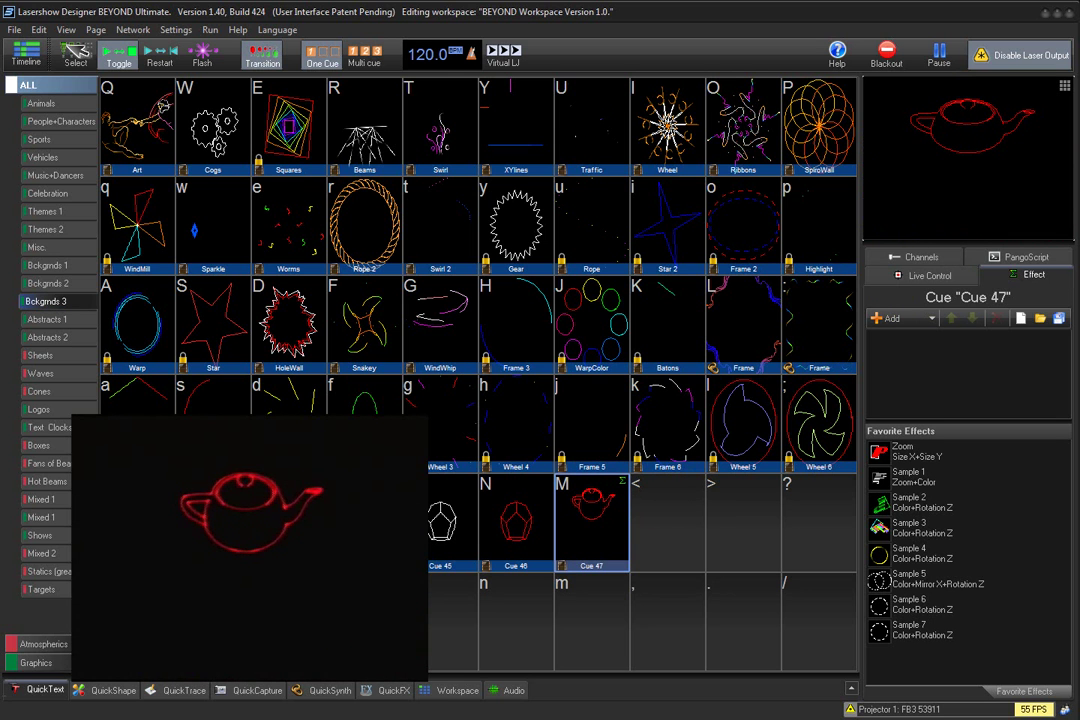
left_click(550, 690)
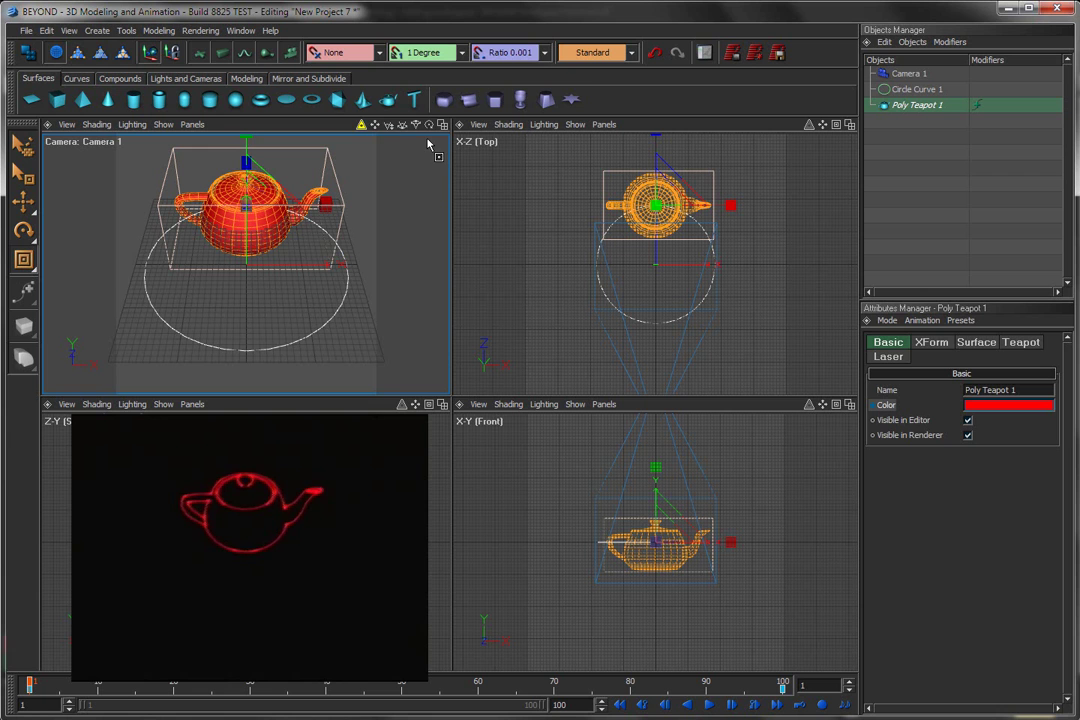
Step: Turn off the laser output of the camera view and delete Circle Curve 1 from the scene
left_click(362, 126)
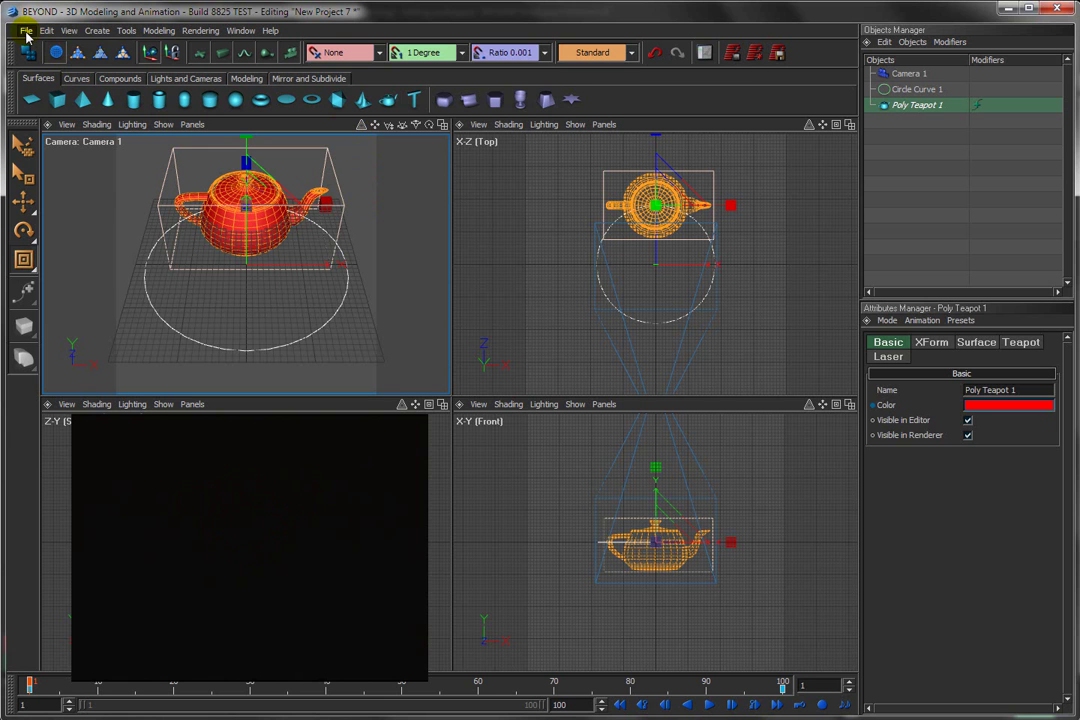
left_click(910, 90)
right_click(935, 92)
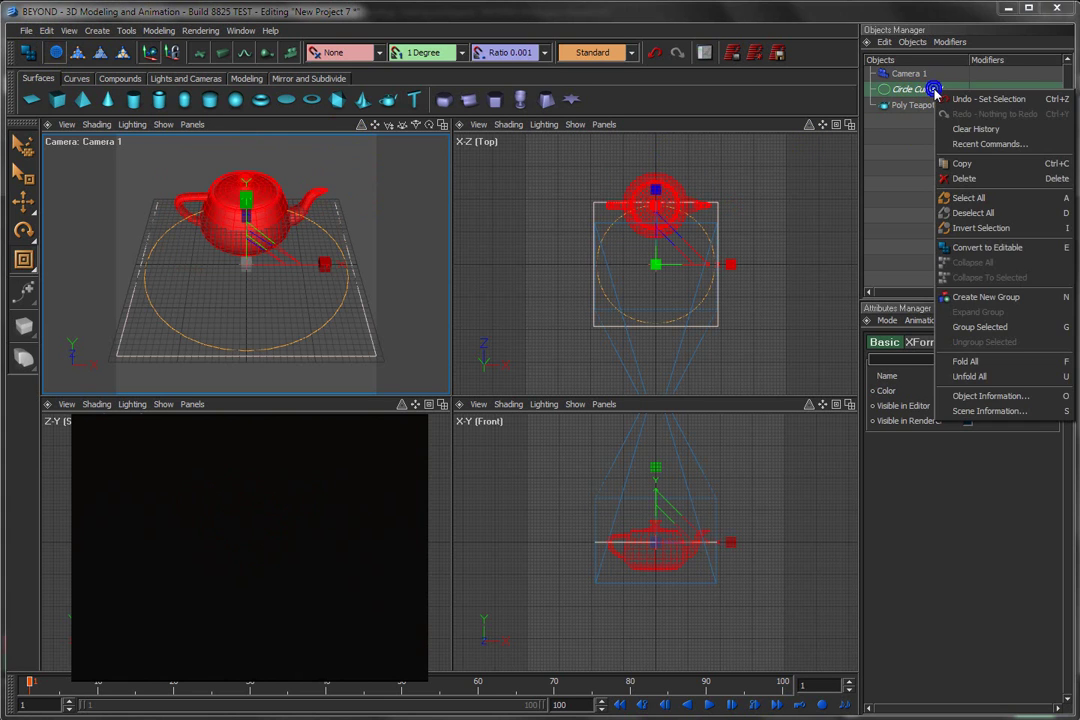
left_click(912, 176)
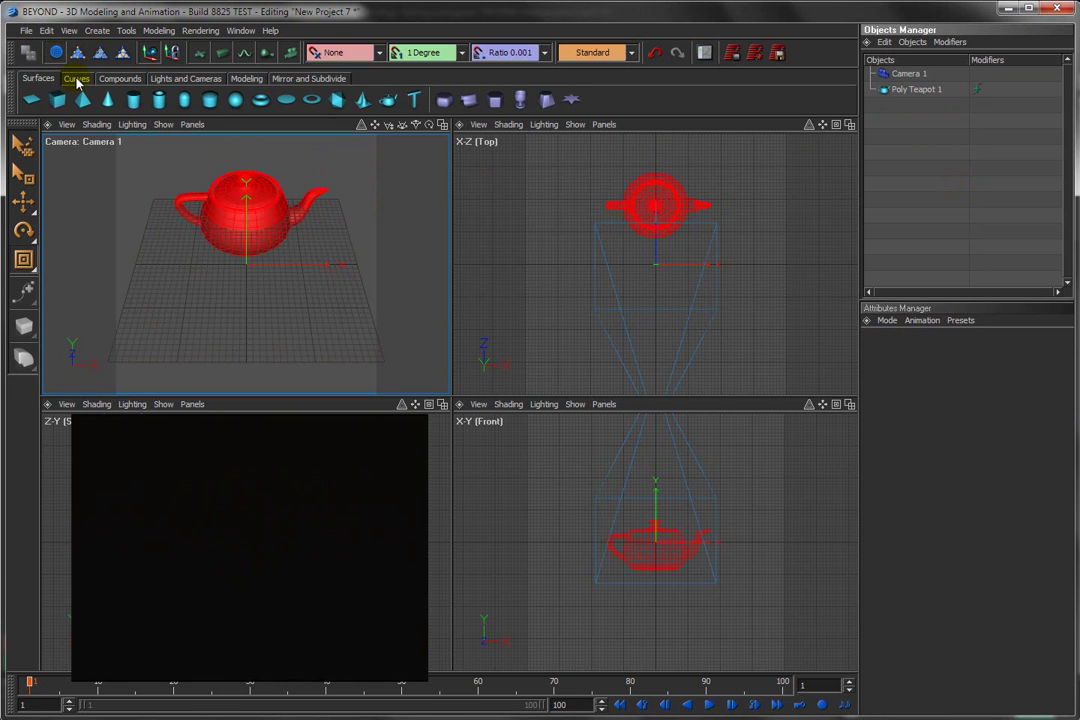
Step: Create an N-gon curve with 6 sides and scale it up uniformly until it nearly spans the grid
left_click(77, 80)
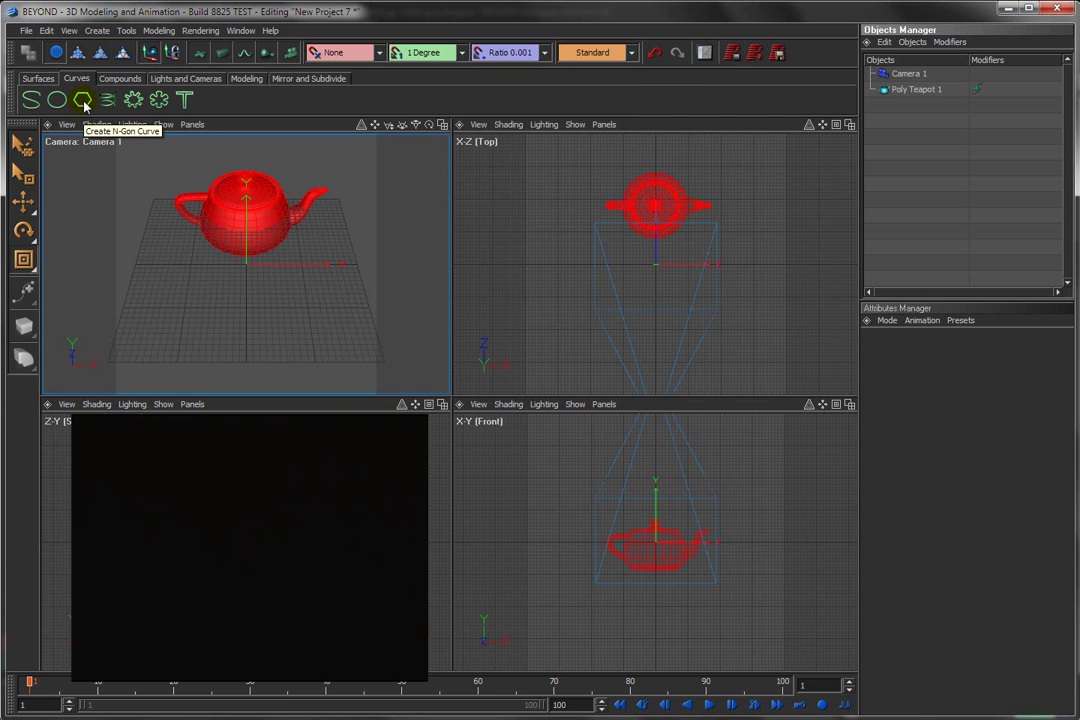
left_click(83, 102)
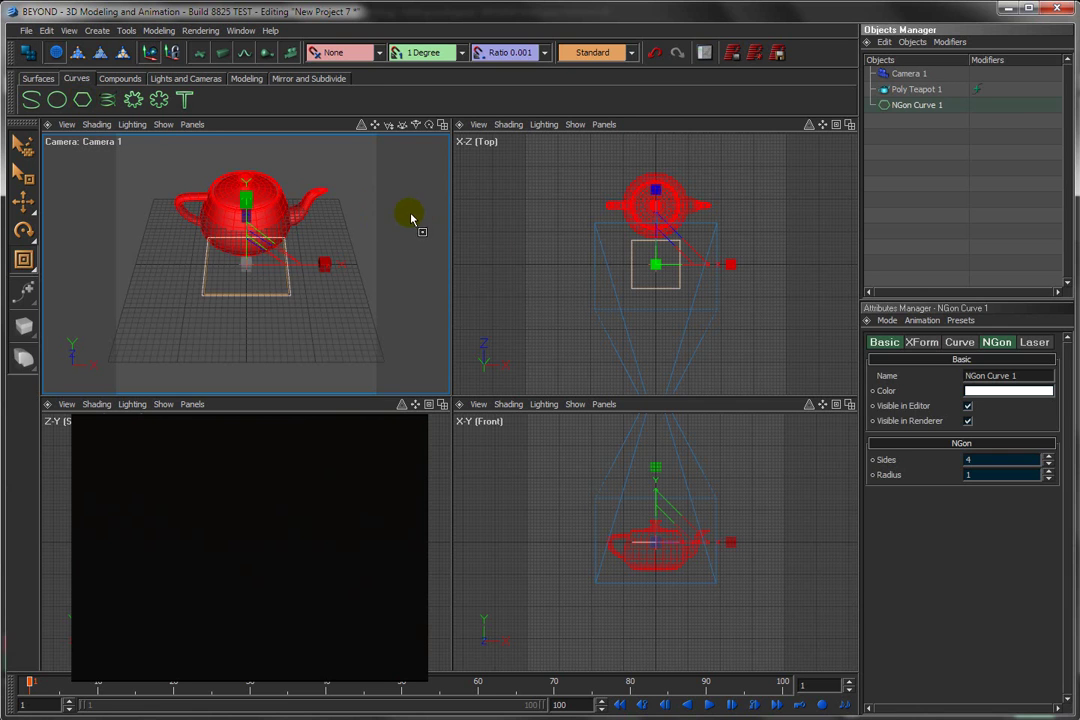
left_click(995, 342)
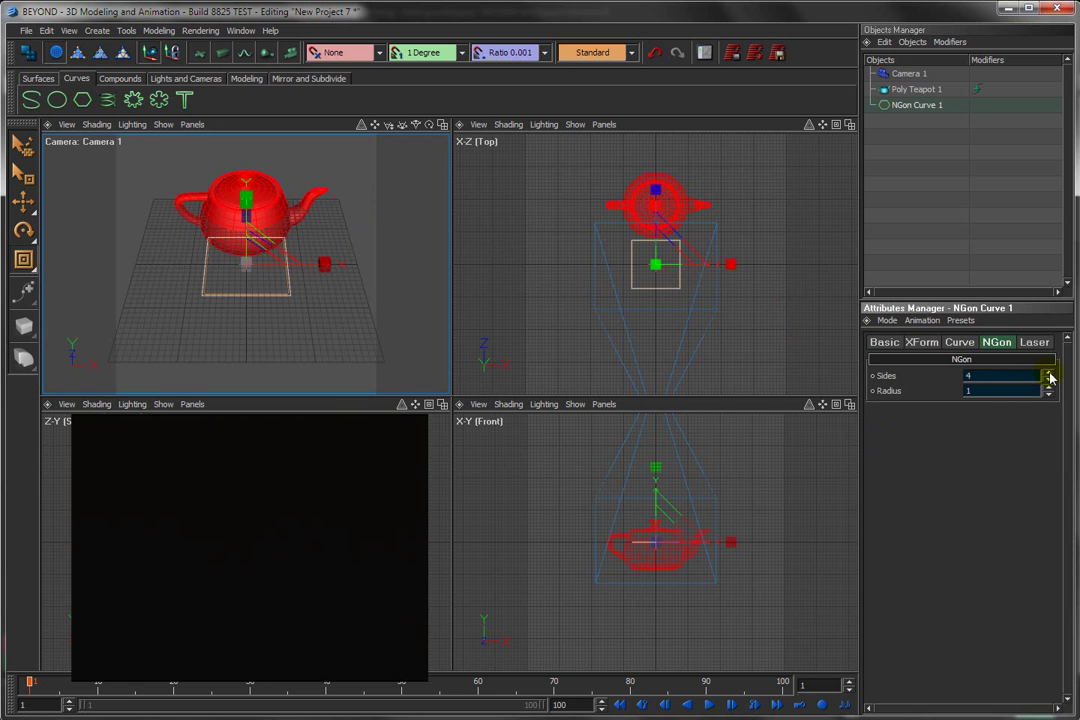
left_click(1050, 376)
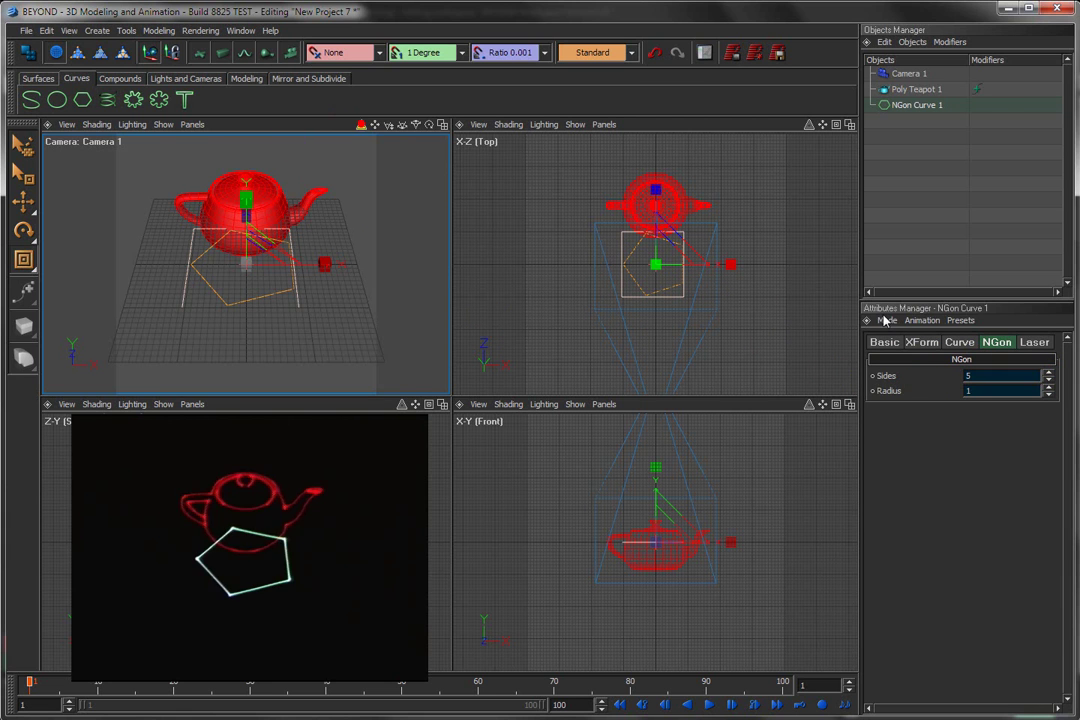
left_click(1048, 375)
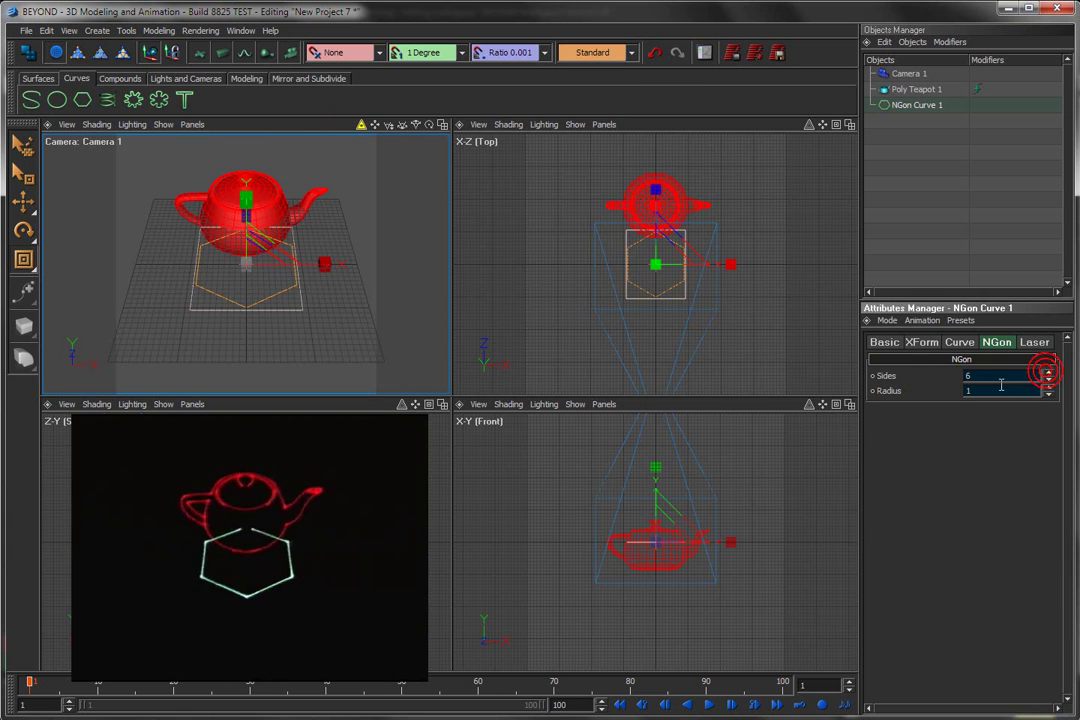
double_click(1048, 375)
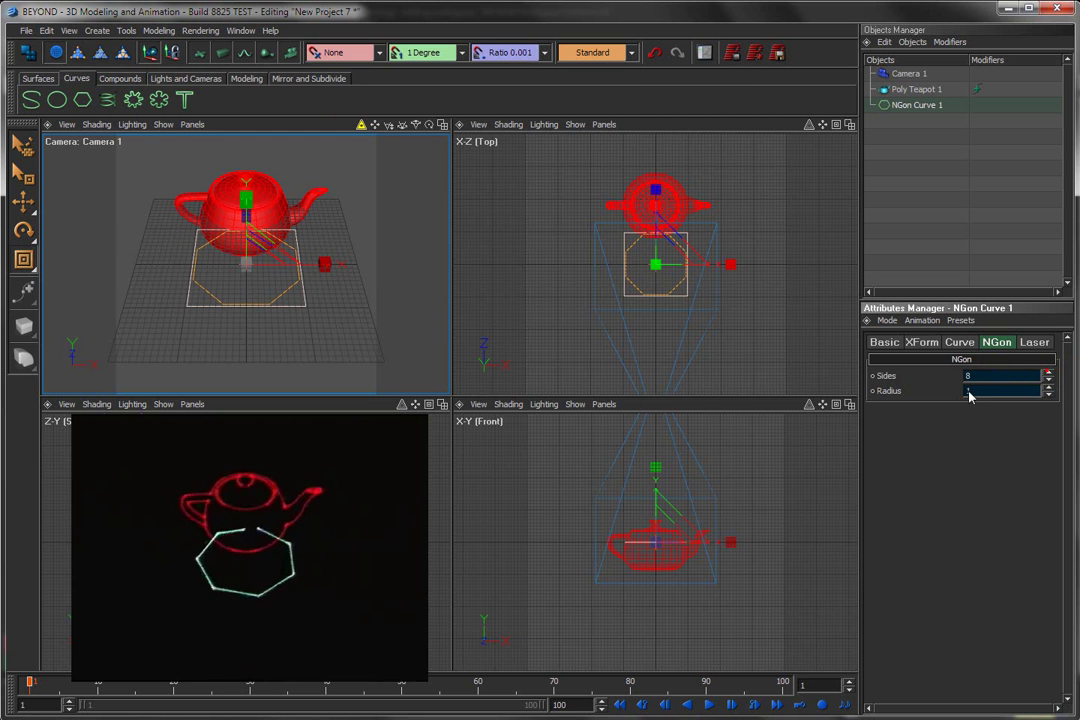
mouse_move(1048, 380)
left_mouse_down()
mouse_move(1048, 394)
mouse_move(1045, 338)
mouse_move(1048, 398)
mouse_move(1048, 385)
left_mouse_up()
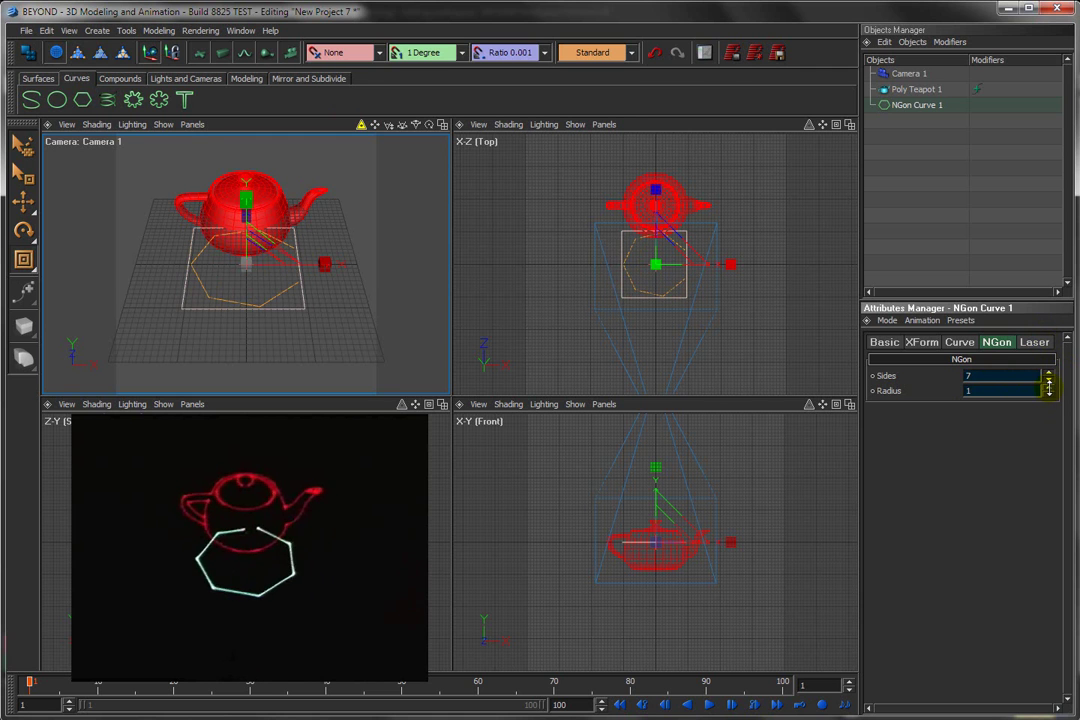
left_click(1048, 380)
left_click(1048, 380)
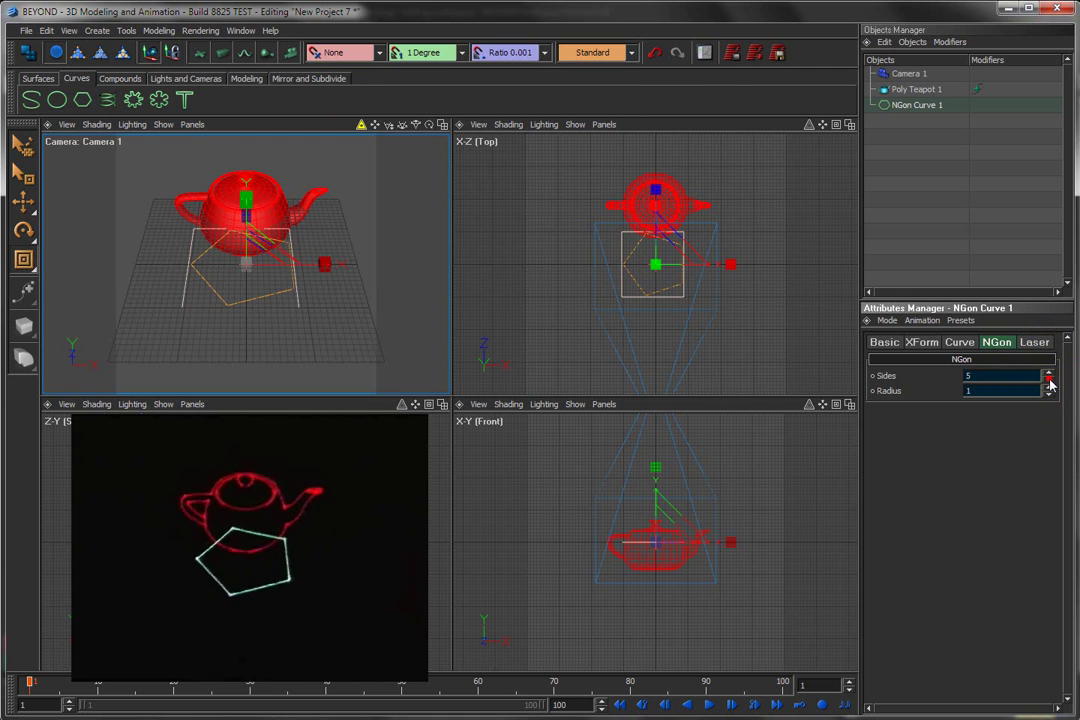
left_click(1048, 372)
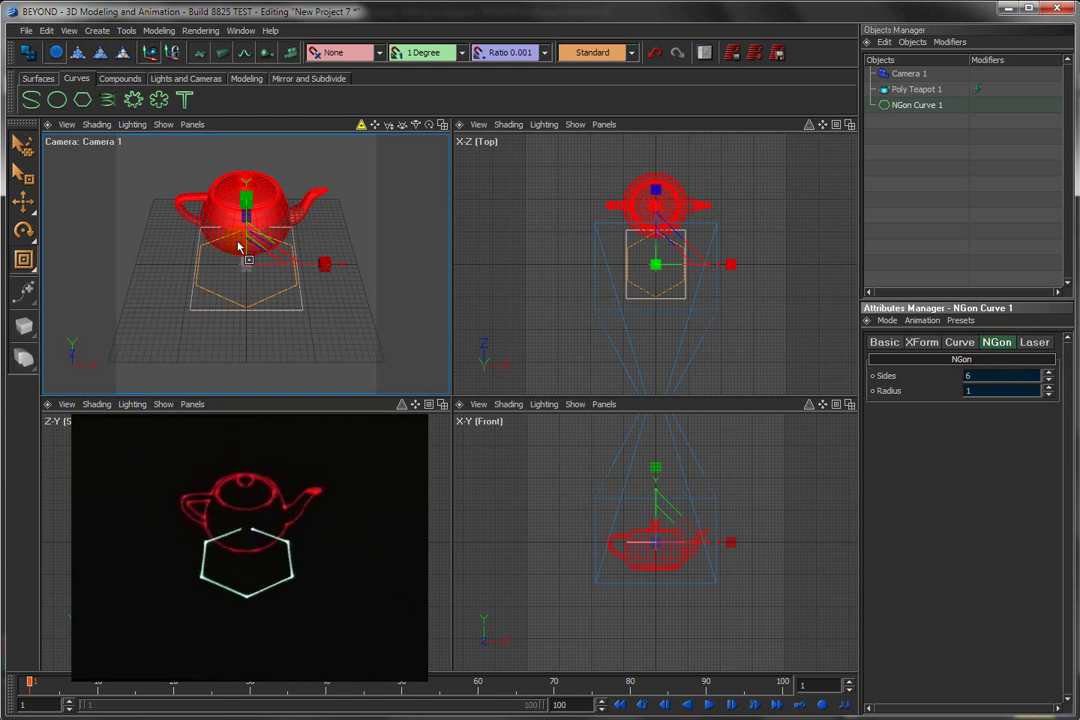
left_click(24, 260)
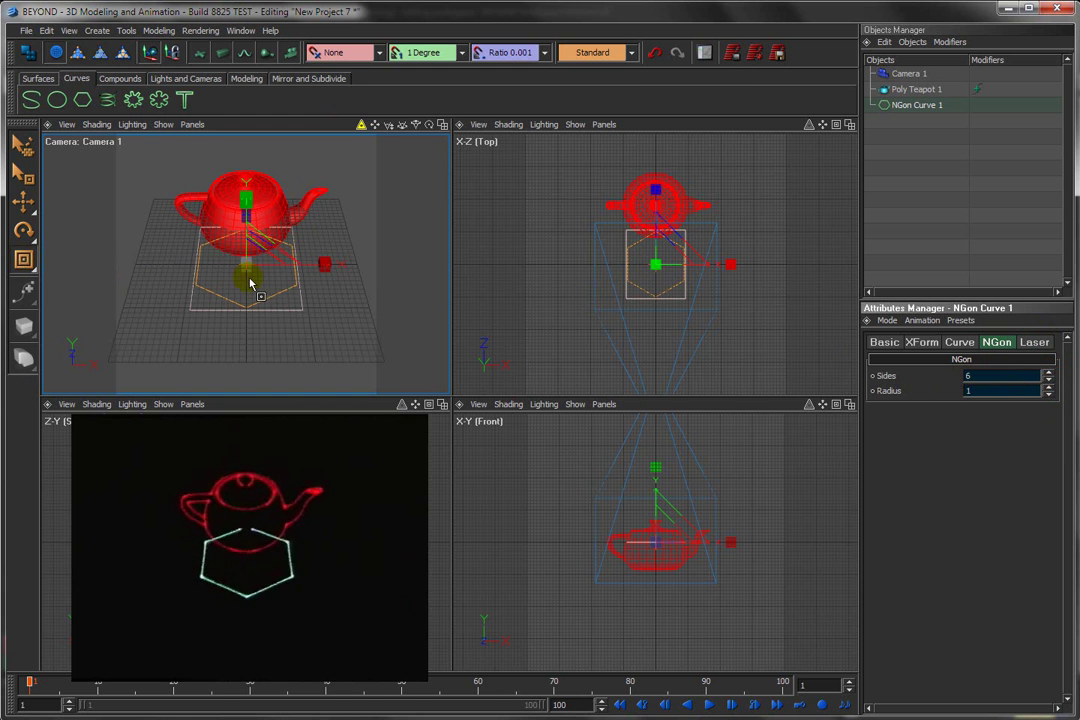
left_click_drag(214, 228, 318, 165)
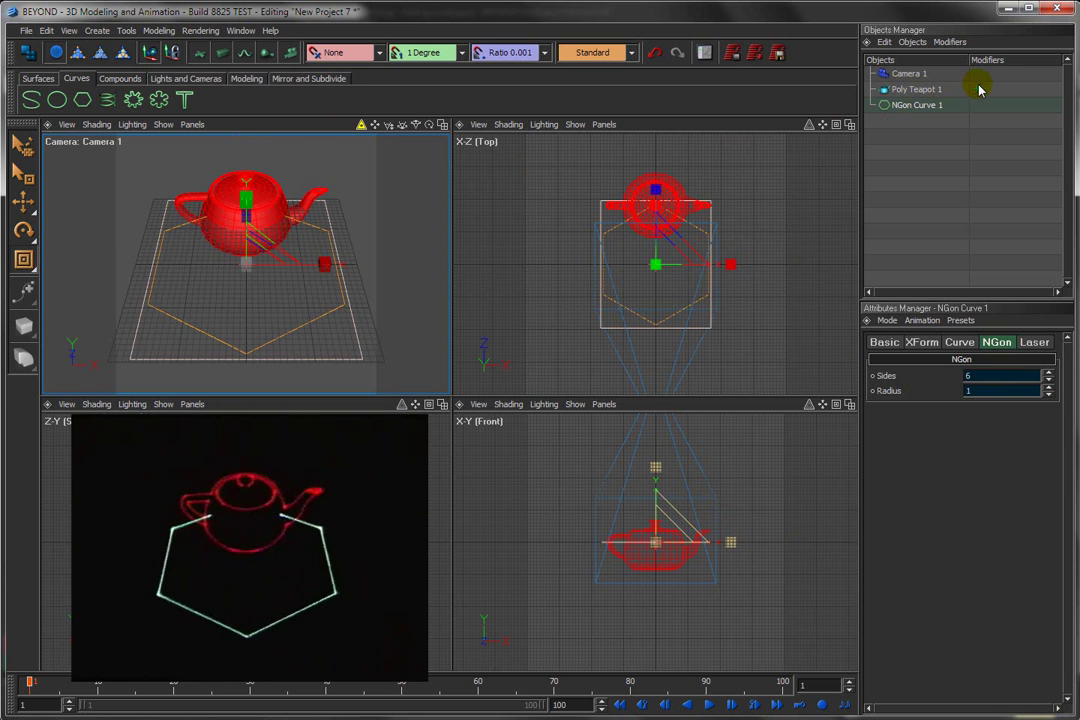
Step: Set NGon Curve 1 as the source curve of the teapot's Curve Align constraint and scrub the timeline to preview the path
left_click(978, 90)
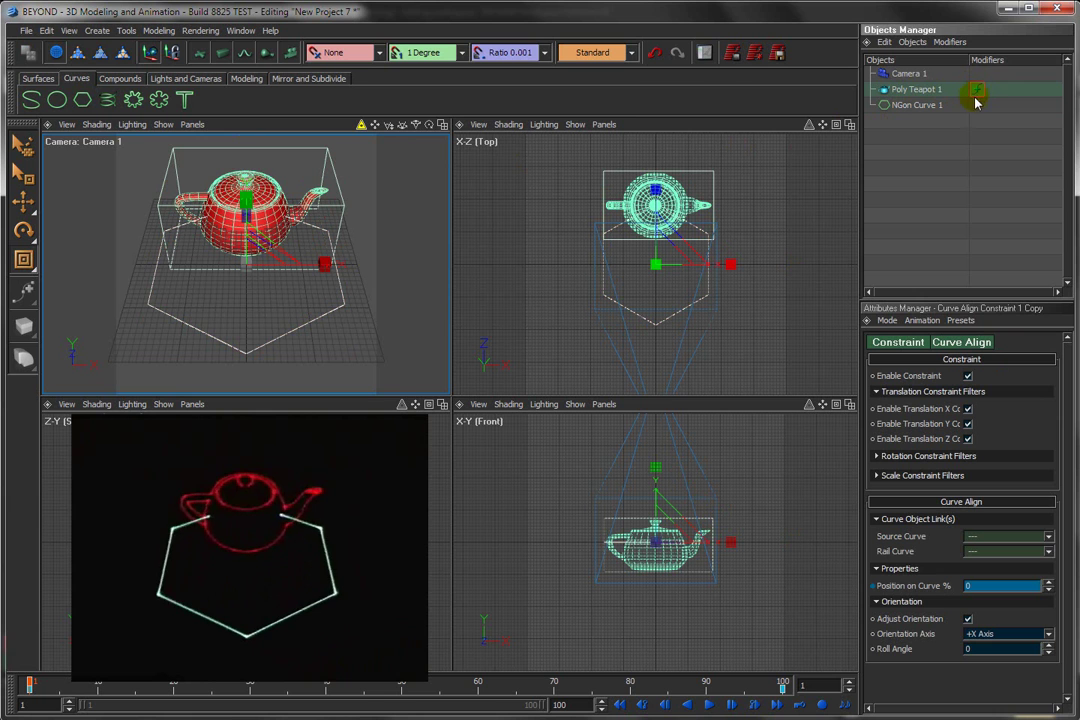
left_click(1050, 541)
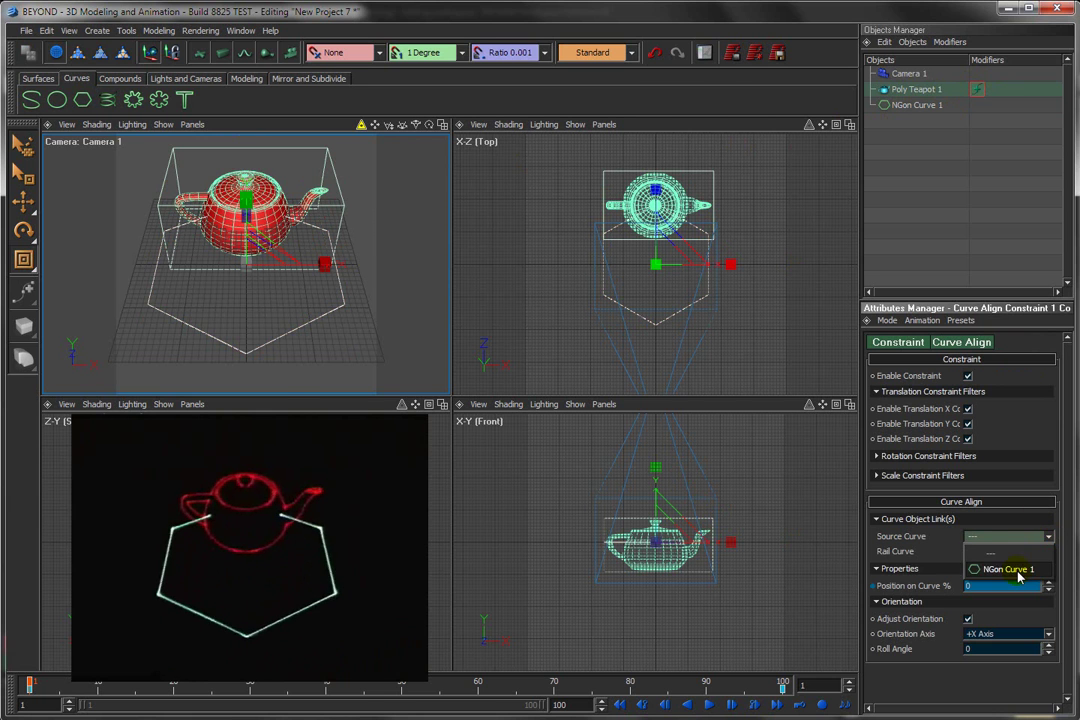
left_click(1005, 569)
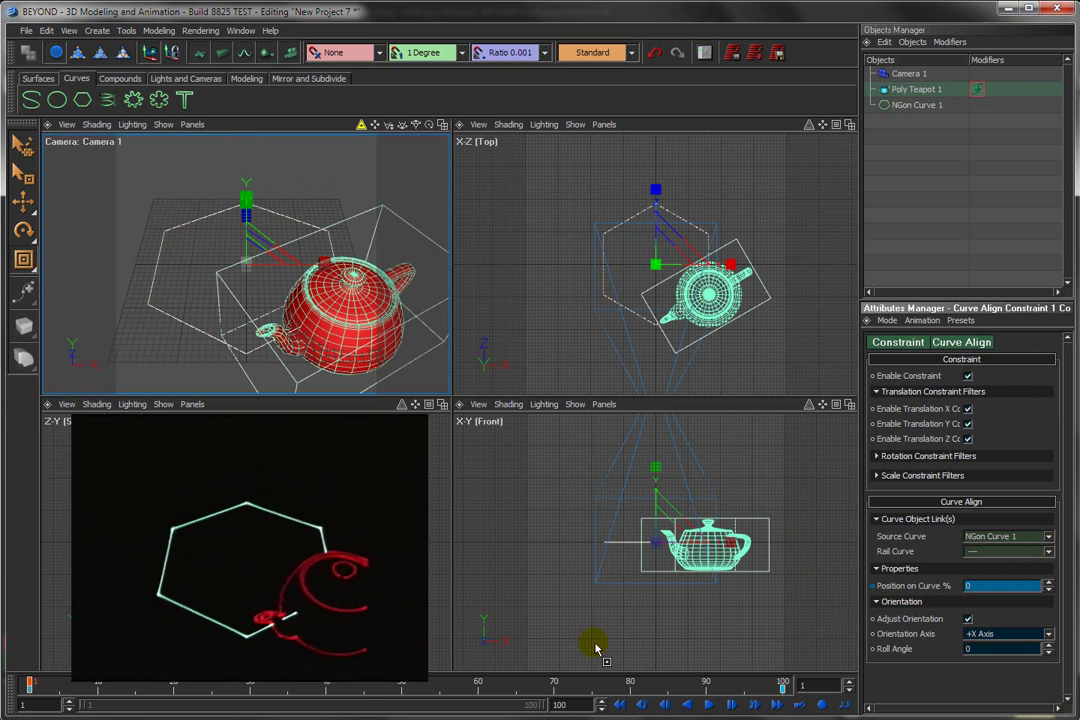
mouse_move(30, 685)
left_mouse_down()
mouse_move(415, 705)
mouse_move(795, 690)
mouse_move(29, 692)
mouse_move(24, 682)
left_mouse_up()
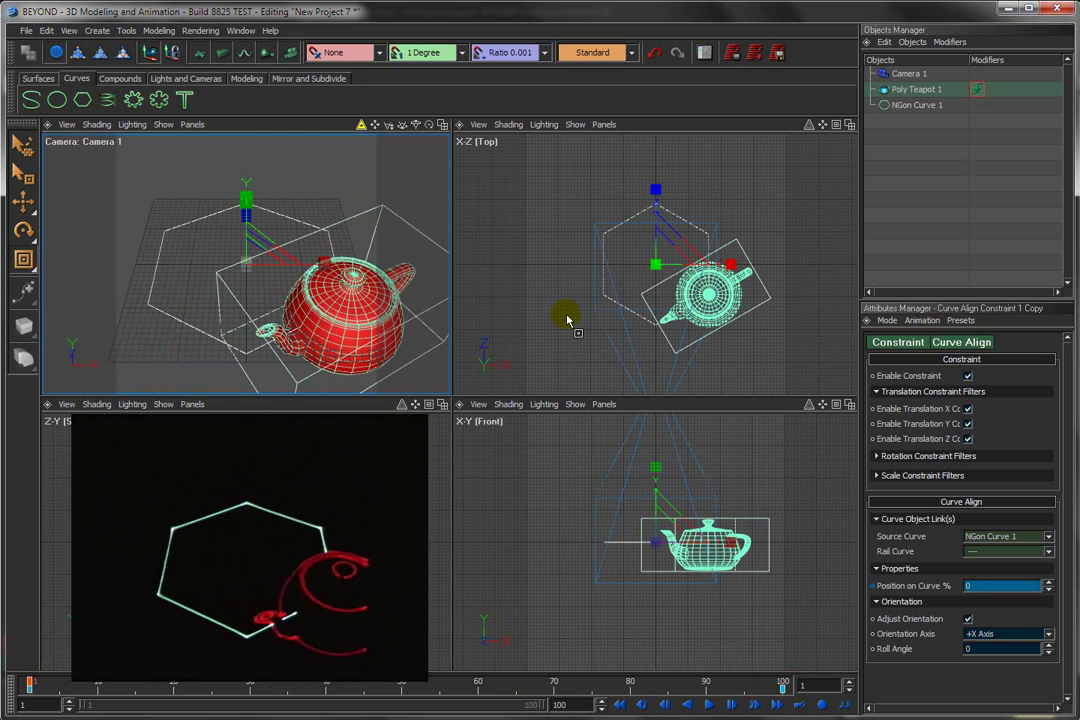
Step: Start a new project with laser output enabled for the camera view and create an N-gon curve
left_click(26, 30)
left_click(24, 30)
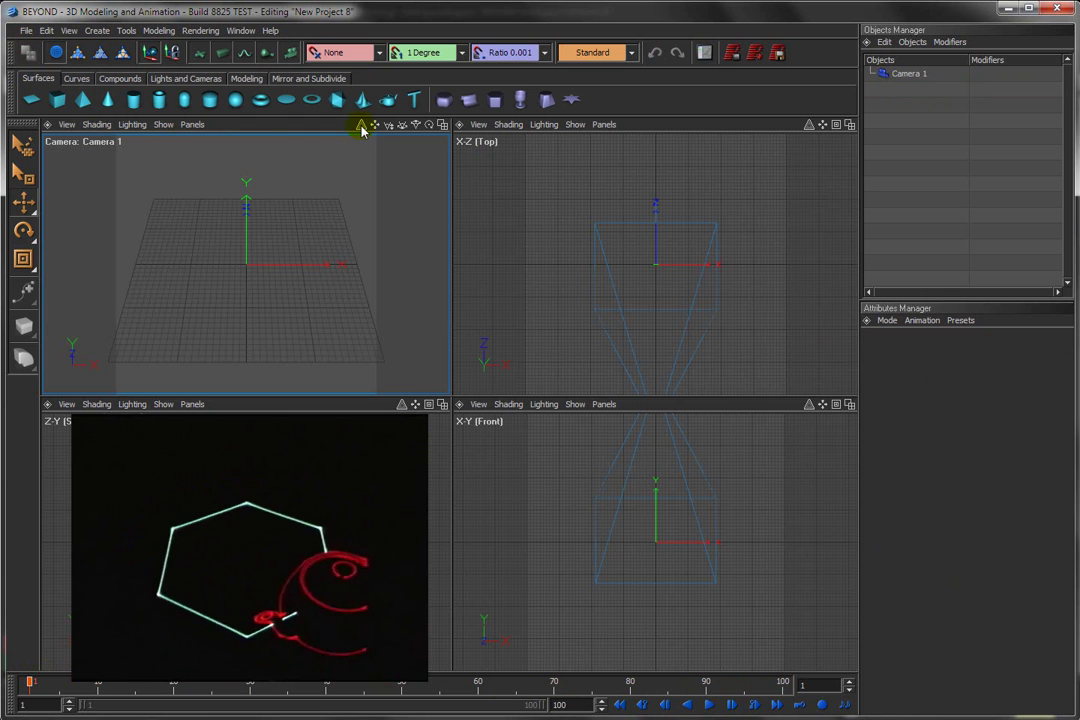
left_click(361, 125)
left_click(78, 80)
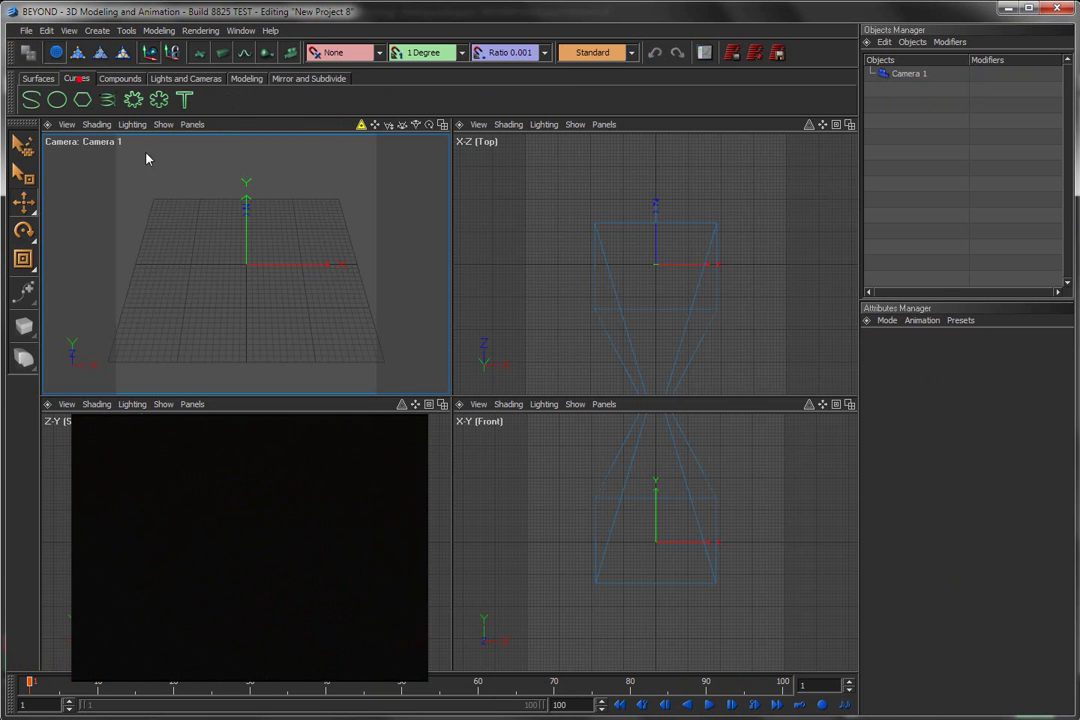
left_click(82, 100)
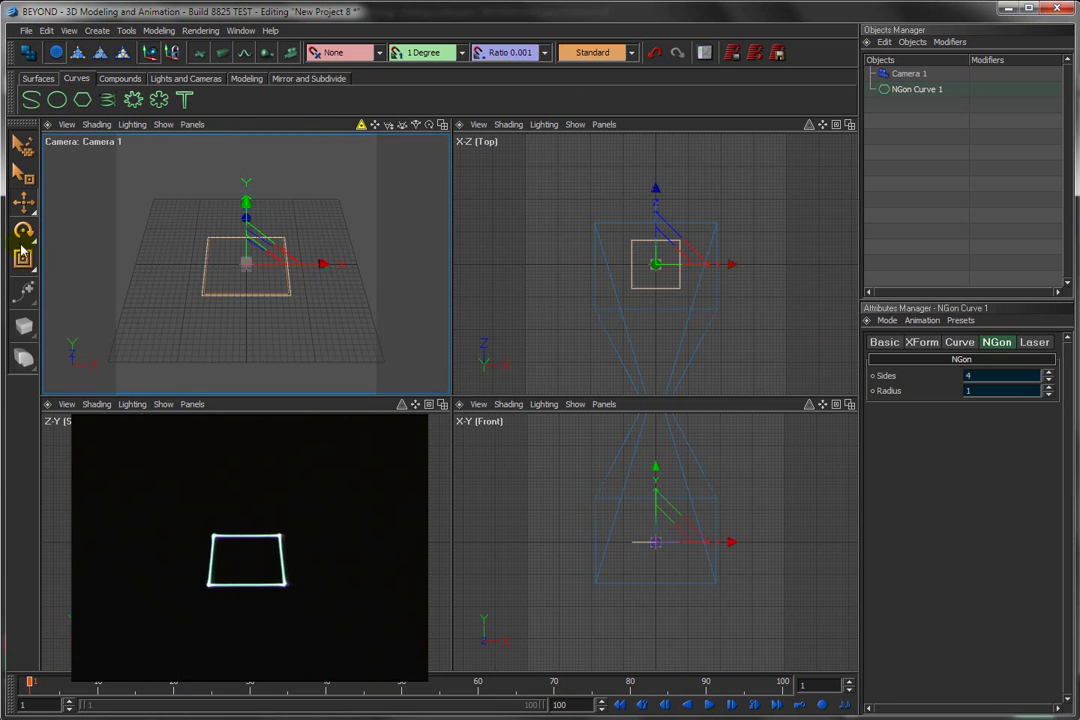
Step: Scale NGon Curve 1 up uniformly until it nearly spans the grid and create a second N-gon curve
key("t")
left_click_drag(254, 258, 345, 145)
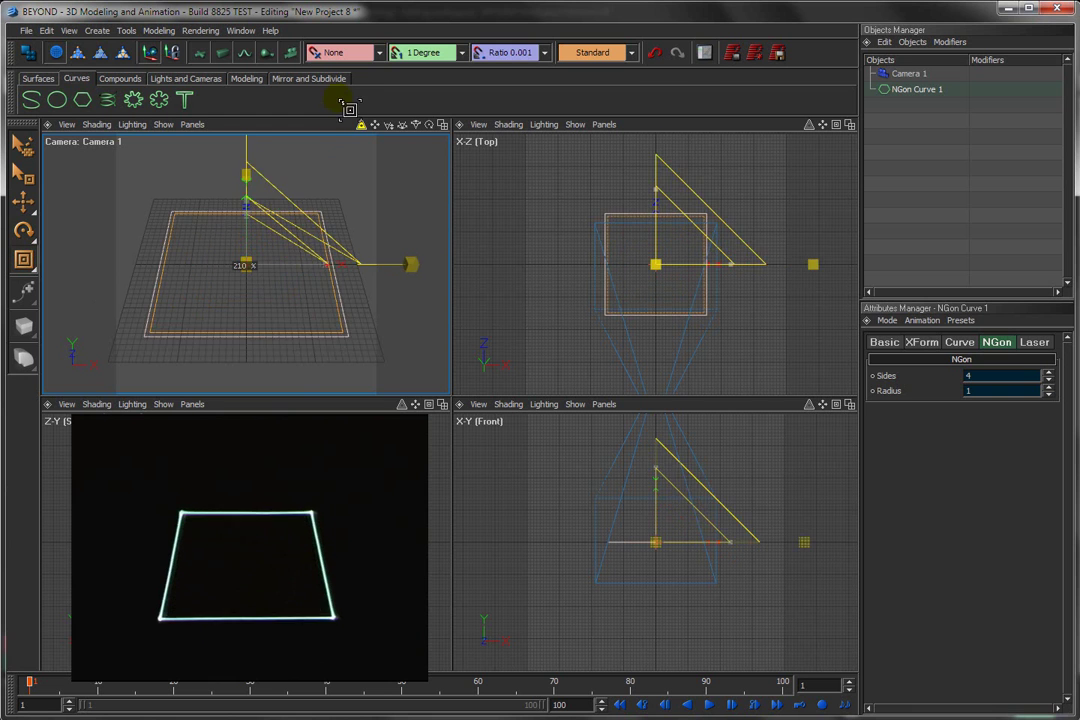
left_click(83, 101)
left_click_drag(953, 117, 873, 140)
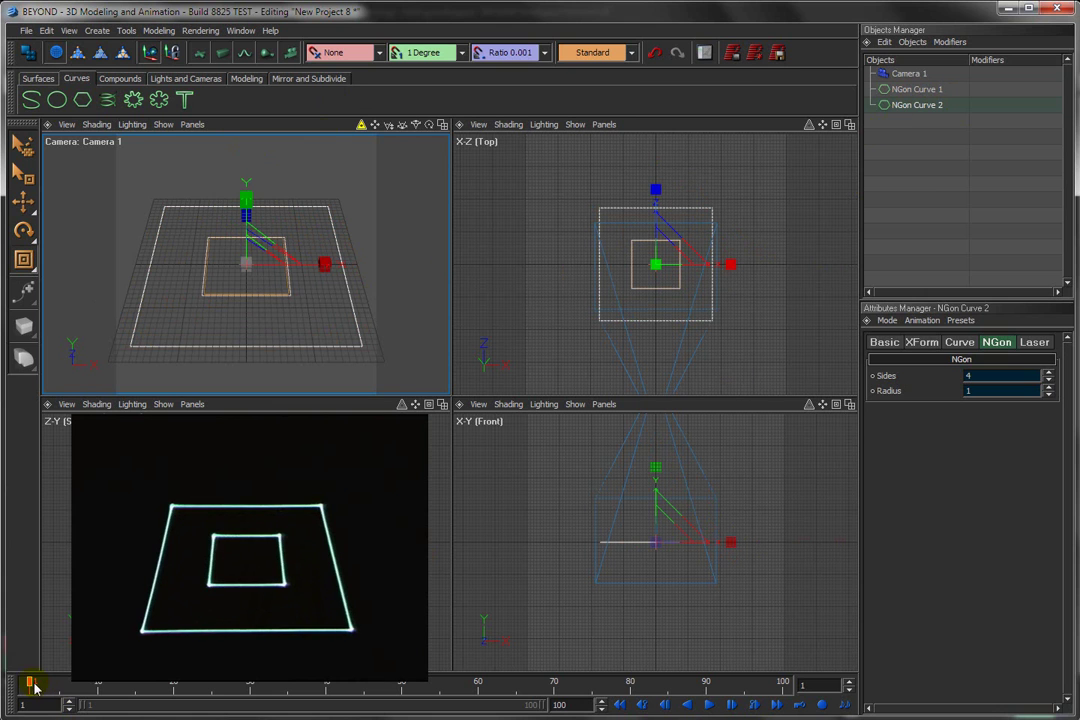
Step: Set NGon Curve 2 to 12 sides and add a keyframe for its Sides at frame 1
left_click_drag(33, 683, 188, 684)
left_click(907, 106)
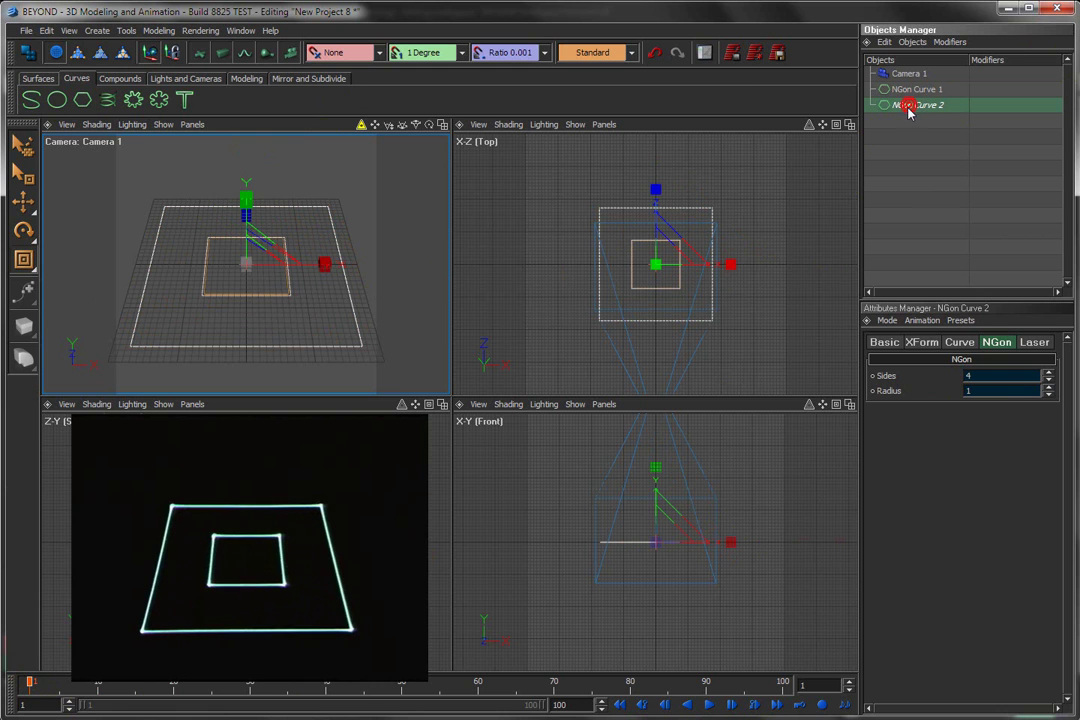
left_click_drag(1052, 385, 1052, 342)
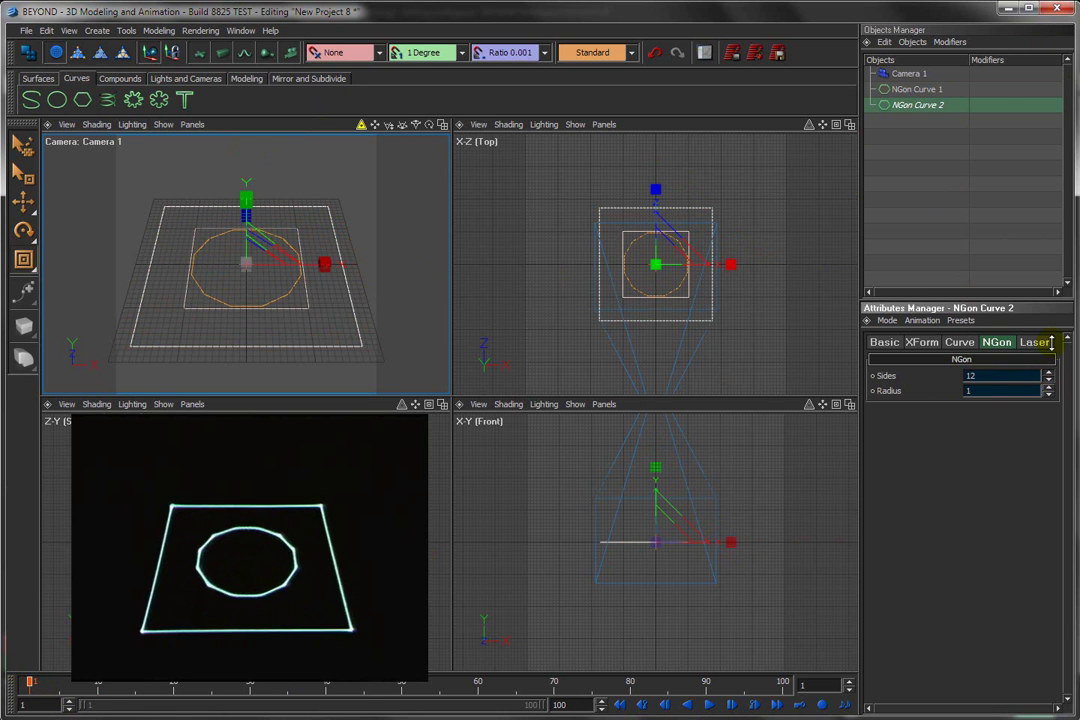
right_click(884, 380)
left_click(905, 384)
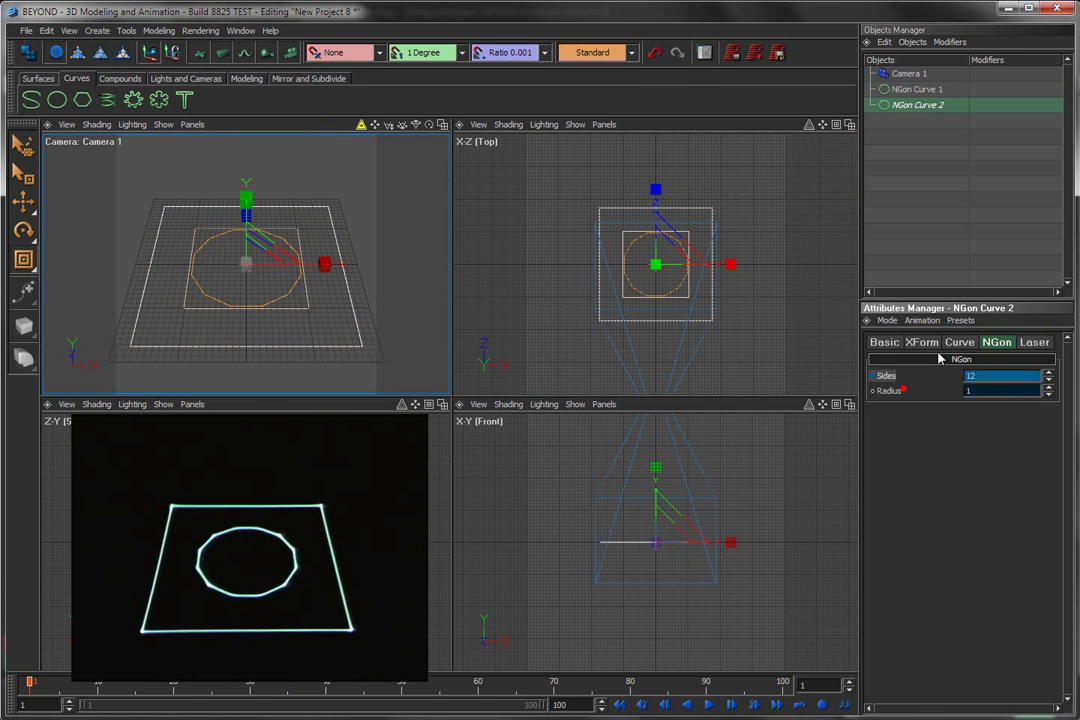
Step: Add a keyframe for the Sides of NGon Curve 1 at frame 1, keeping 4 sides
left_click(891, 89)
right_click(888, 380)
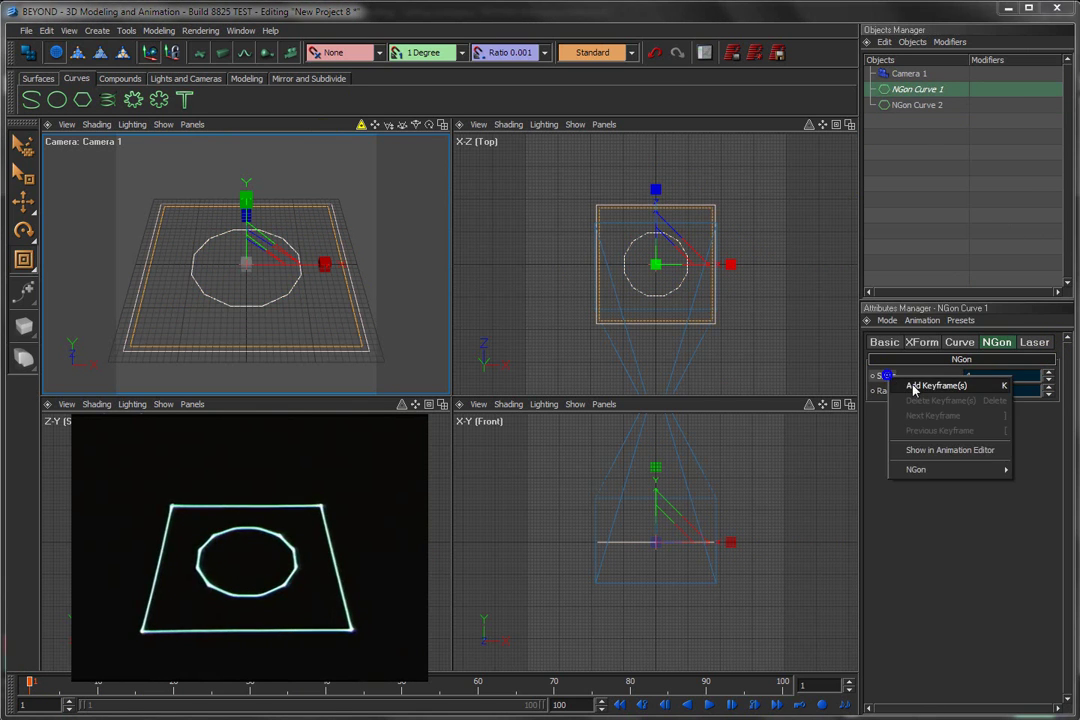
left_click(912, 386)
Step: At frame 100, set NGon Curve 1 to 11 sides and add a keyframe for its Sides
left_click_drag(30, 684, 783, 690)
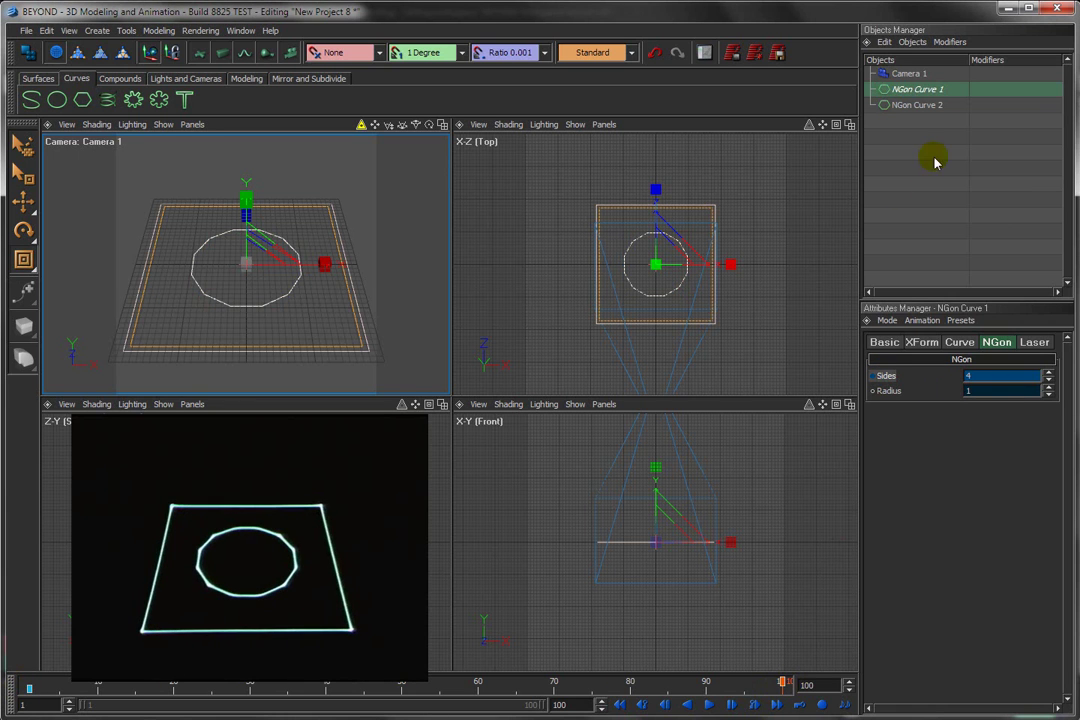
left_click_drag(1050, 380, 987, 388)
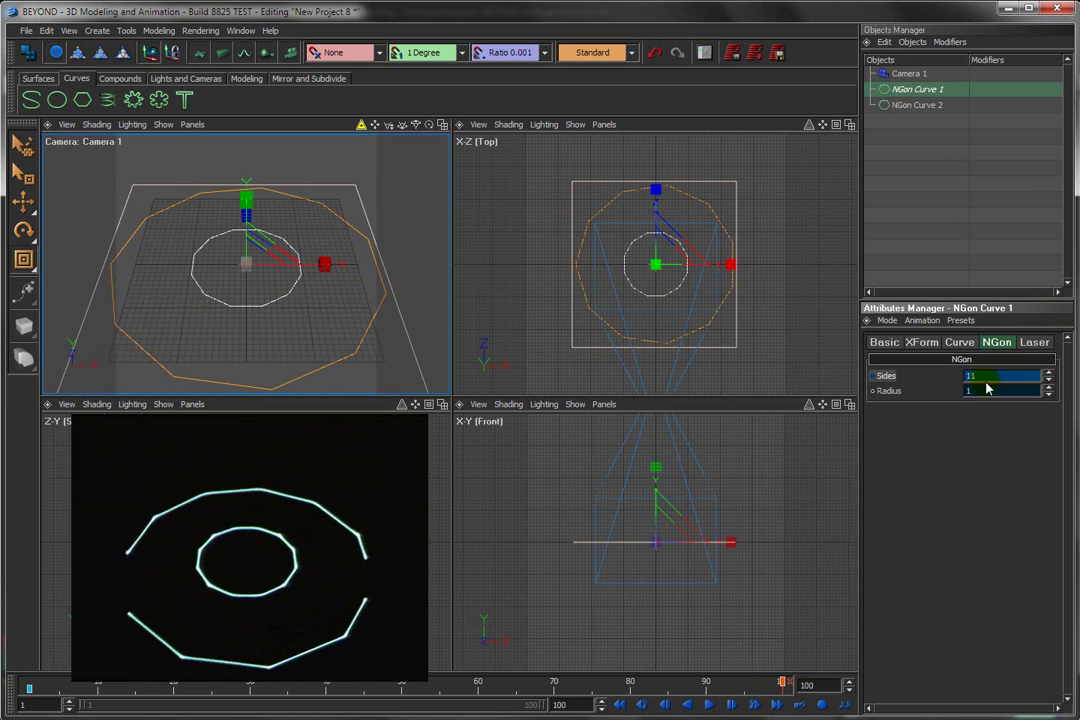
right_click(880, 380)
left_click(898, 393)
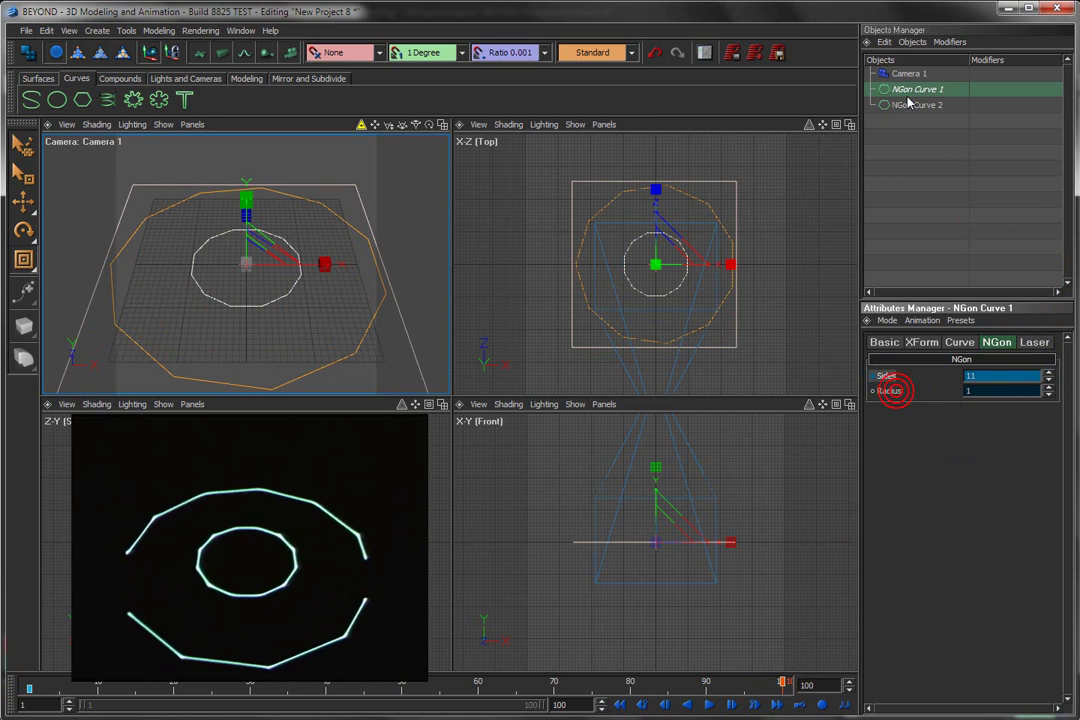
Step: Set NGon Curve 2 to 3 sides and add a keyframe for its Sides at frame 100
left_click(908, 104)
left_click_drag(1049, 381, 1052, 409)
right_click(887, 378)
left_click(908, 381)
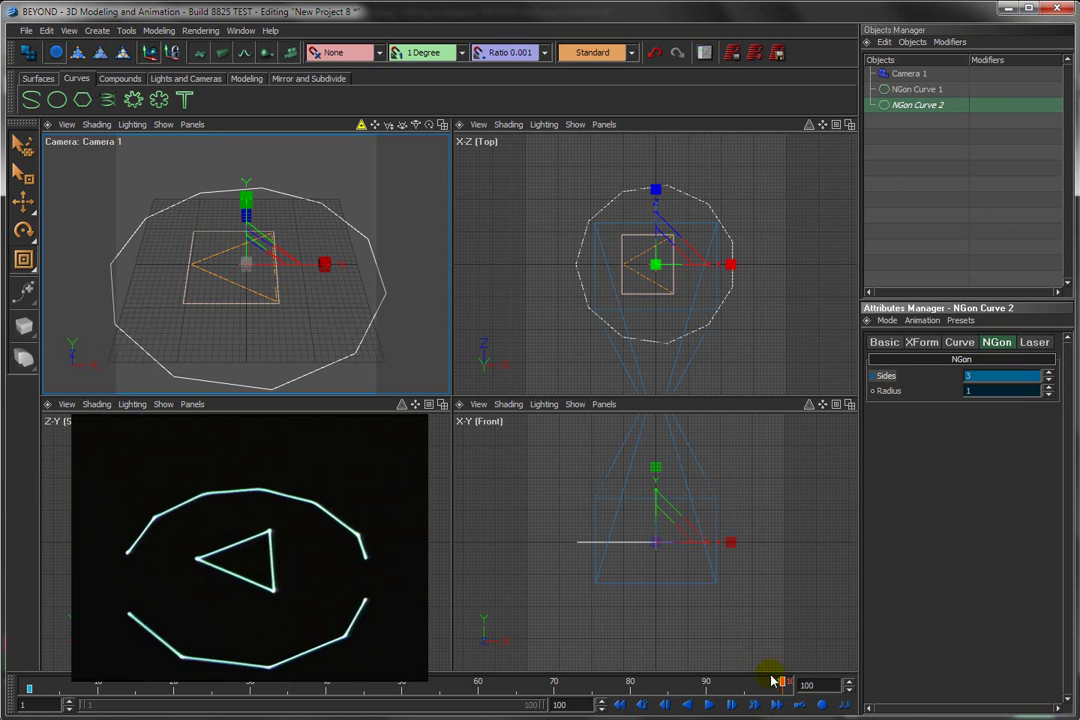
Step: Preview the morph along the timeline, scale NGon Curve 1 down uniformly until it fits inside the grid, and return to frame 1
left_click_drag(787, 686, 472, 718)
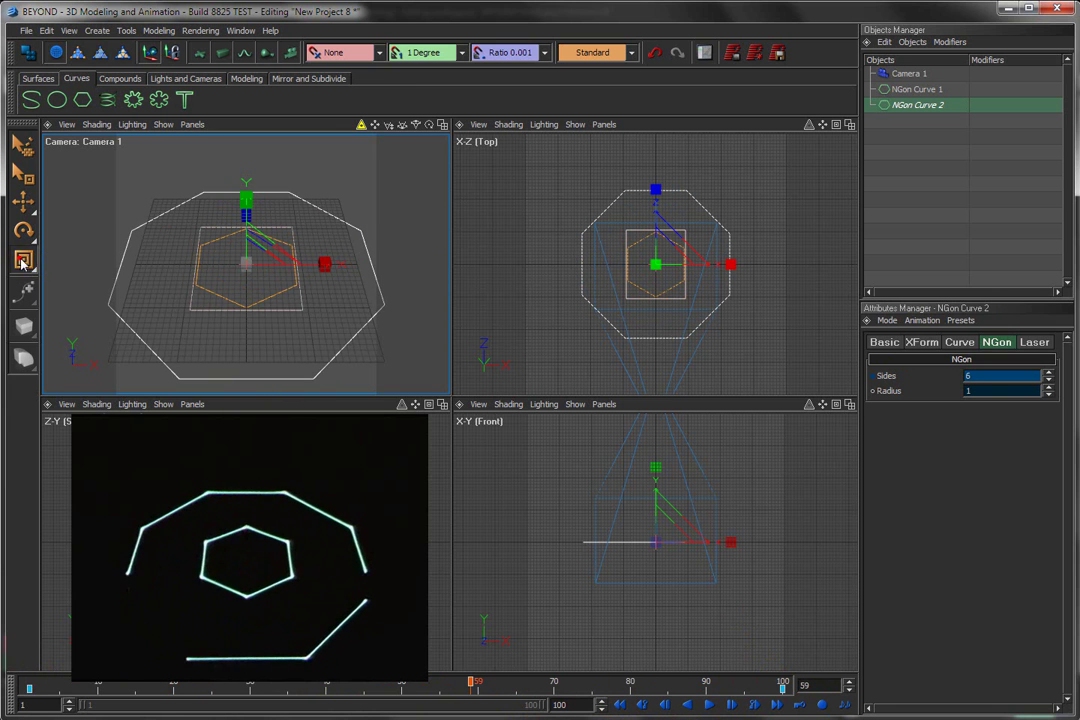
left_click(935, 90)
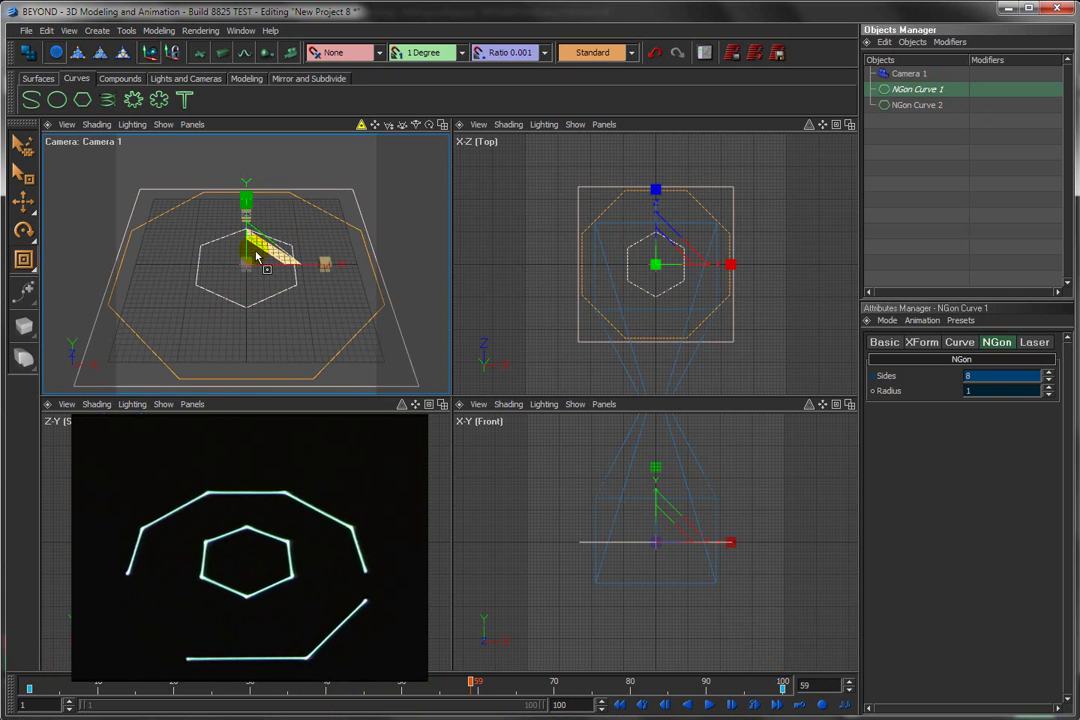
left_click_drag(253, 248, 236, 323)
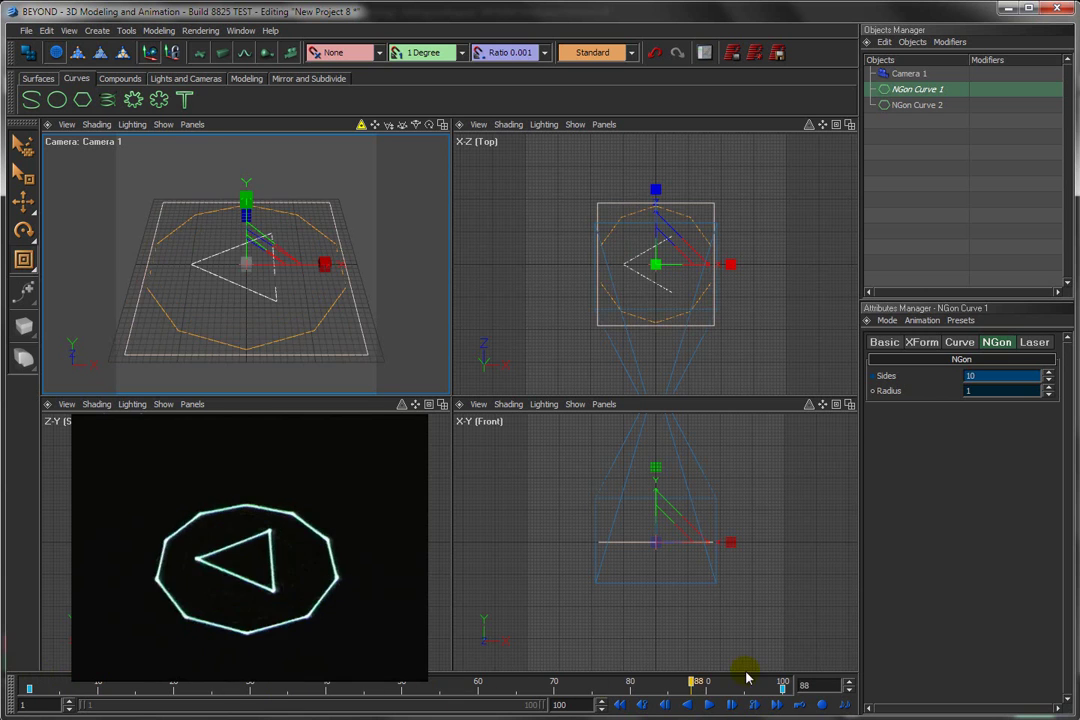
left_click(25, 686)
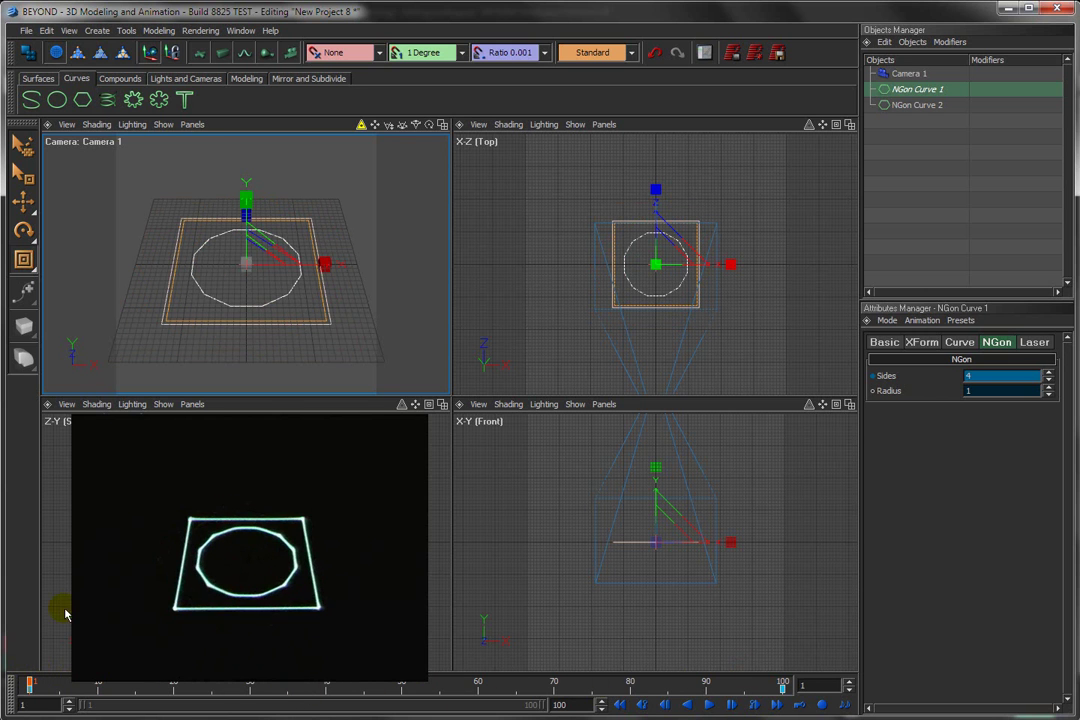
Step: Start a new project with laser output enabled for the camera view and create a spiral curve
left_click(26, 30)
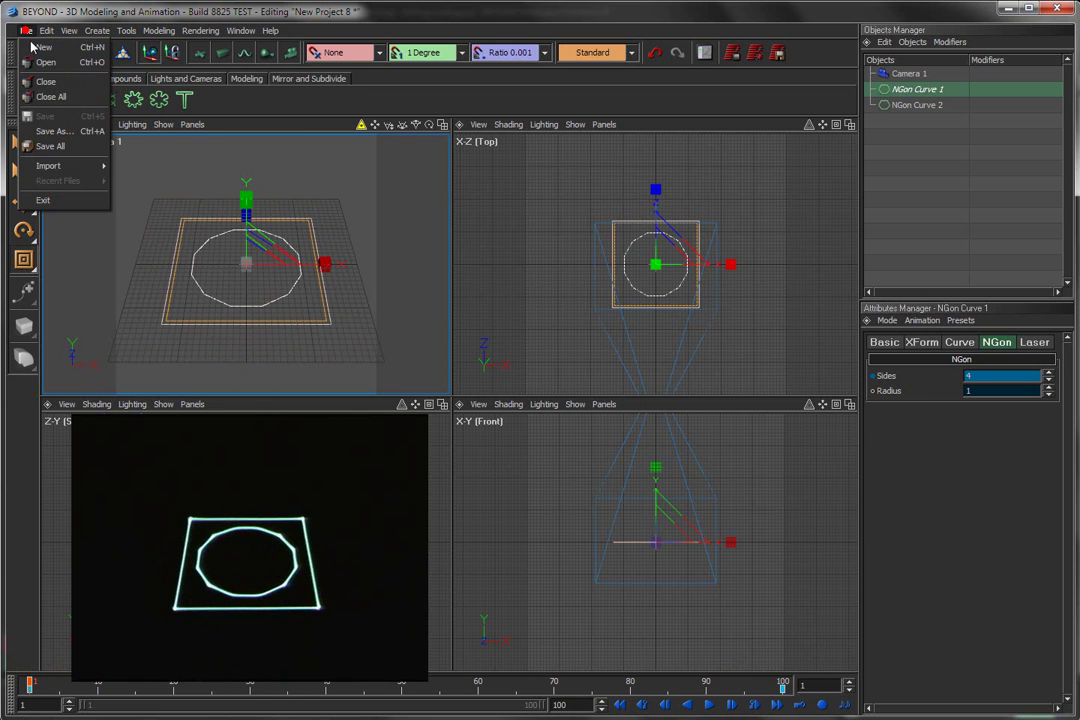
left_click(38, 48)
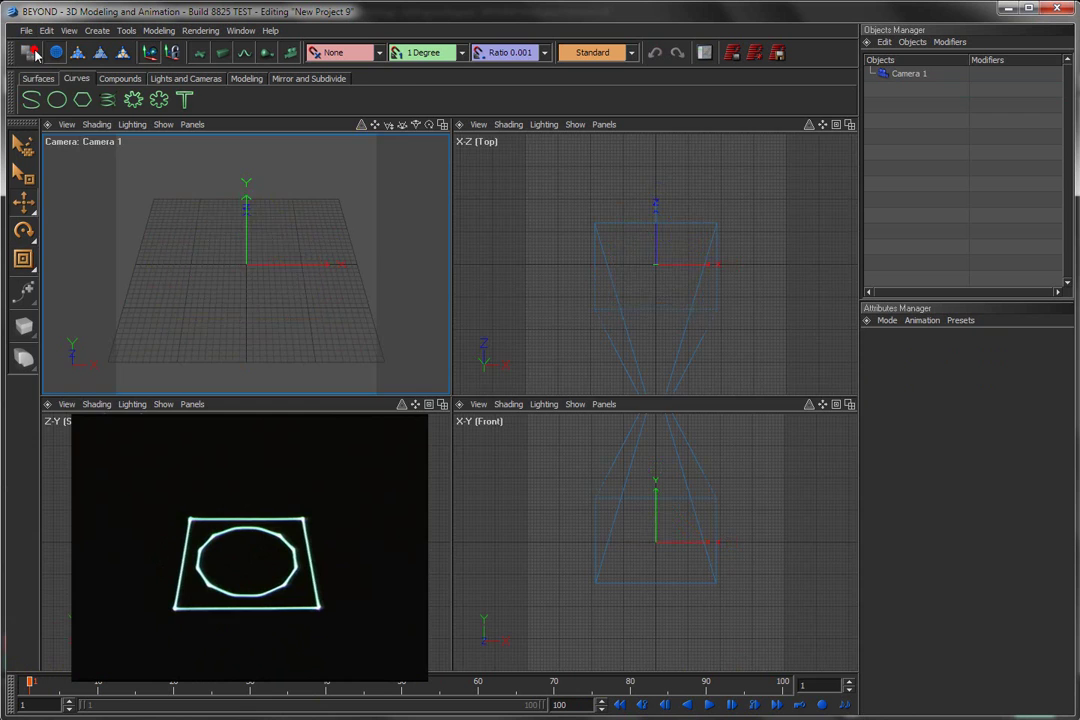
left_click(84, 80)
left_click(361, 125)
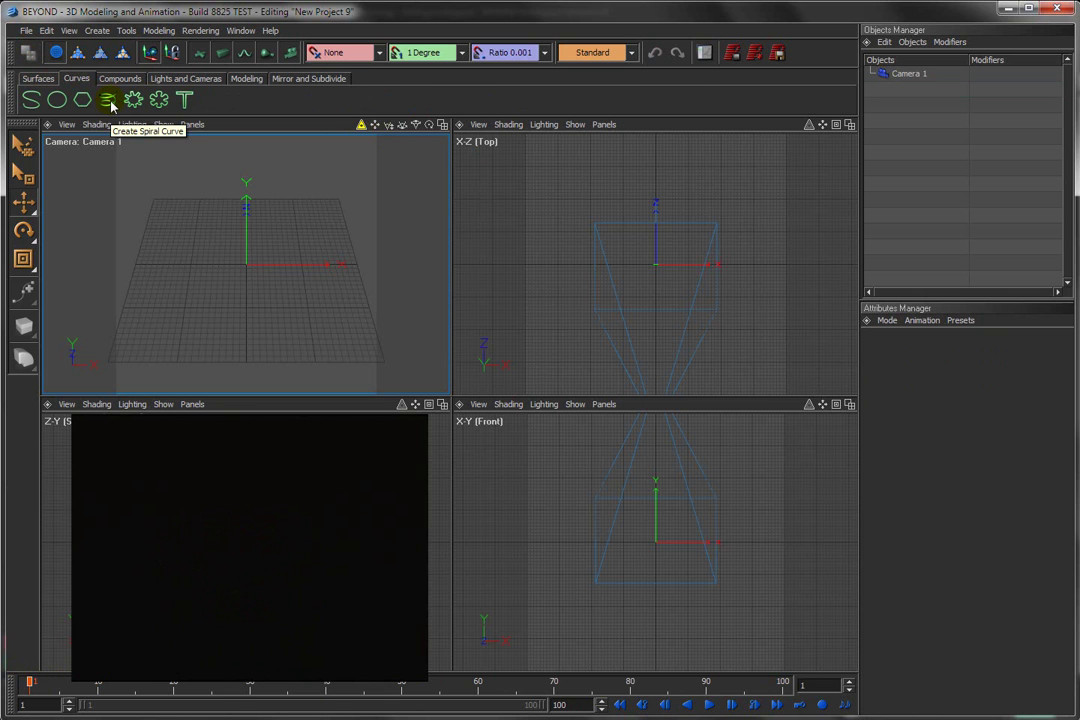
left_click(108, 100)
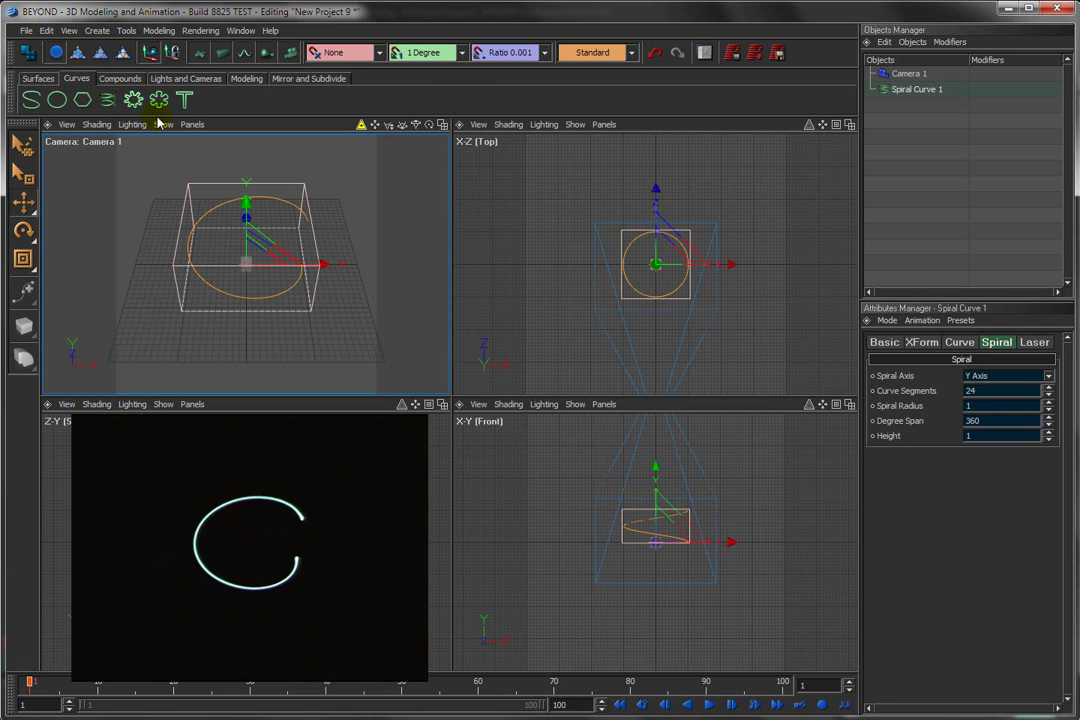
Step: Set the spiral's Degree Span to 365 and add a keyframe for it at frame 1
left_click(996, 342)
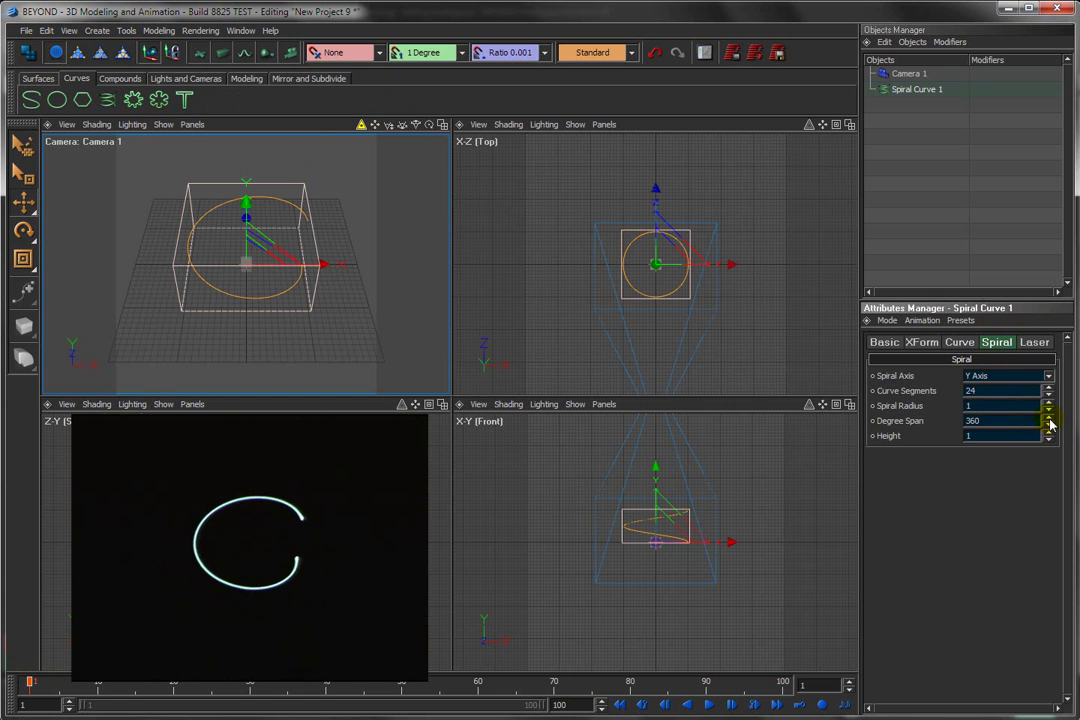
left_click_drag(1048, 424, 1000, 447)
right_click(887, 424)
left_click(915, 433)
Step: At frame 100, set the spiral's Degree Span to 1426 and add a keyframe for it
left_click_drag(47, 686, 792, 686)
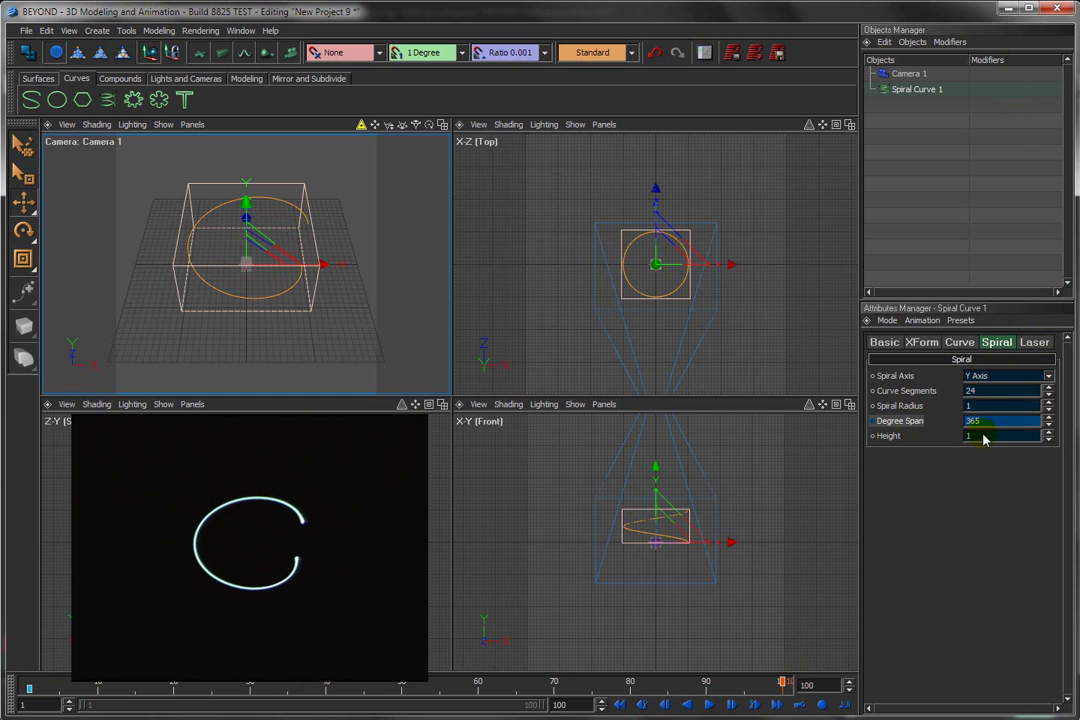
left_click_drag(1047, 432, 1008, 29)
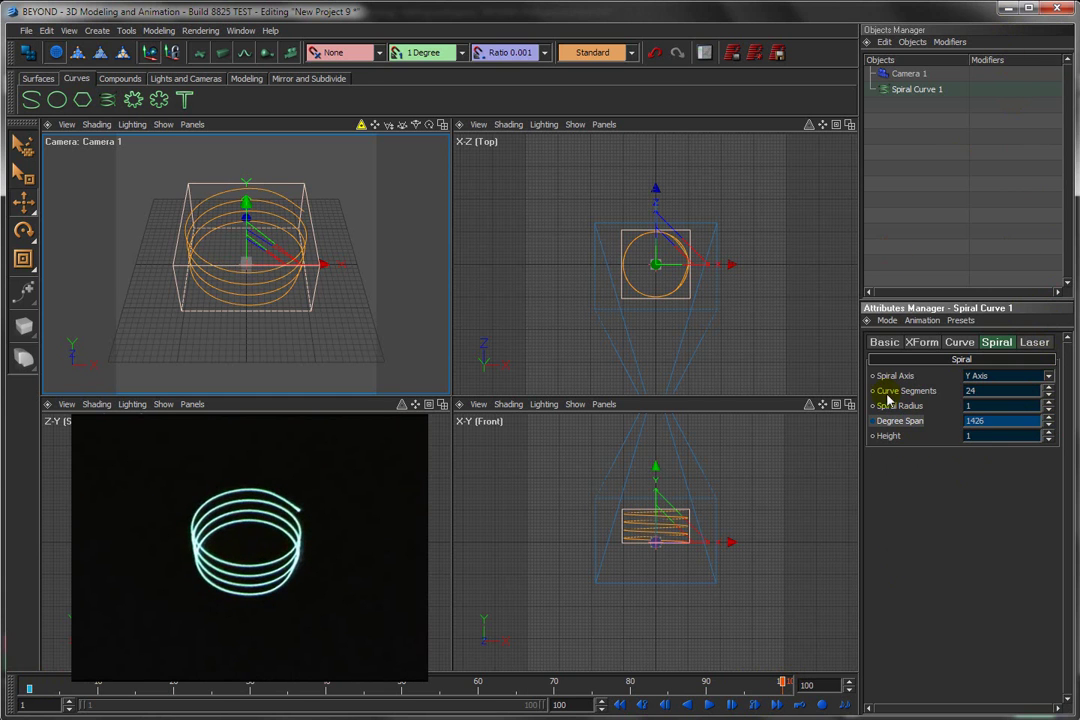
right_click(886, 425)
left_click(910, 436)
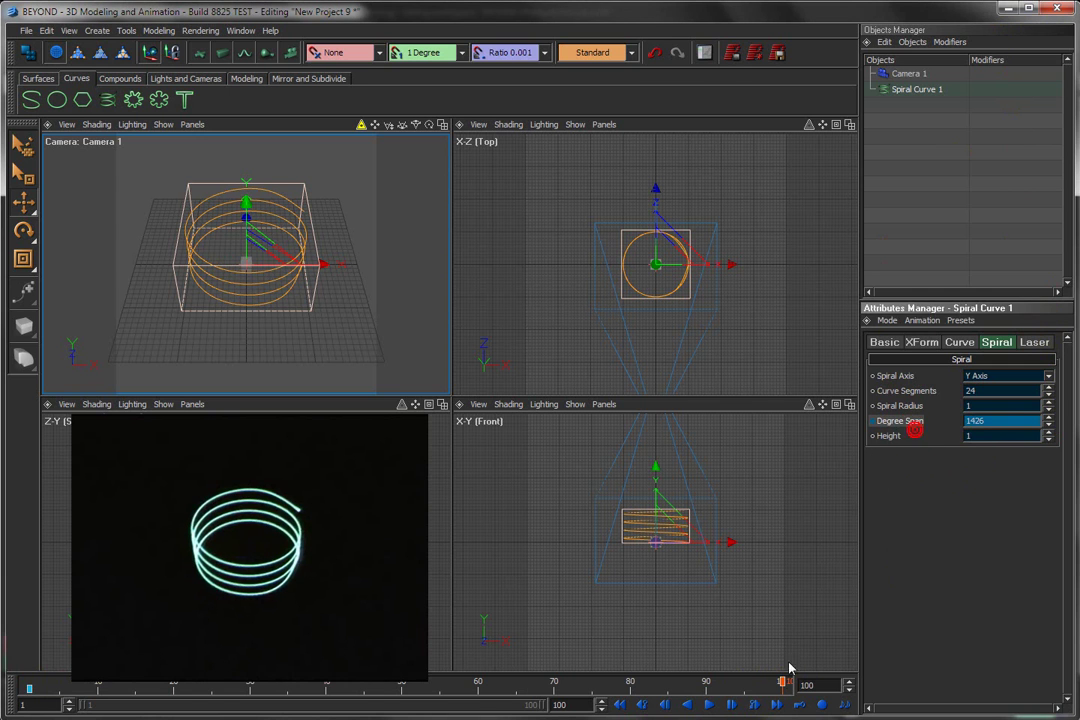
Step: Return to frame 1, set the spiral's Degree Span to 1116 and add a keyframe for it
left_click_drag(780, 686, 851, 703)
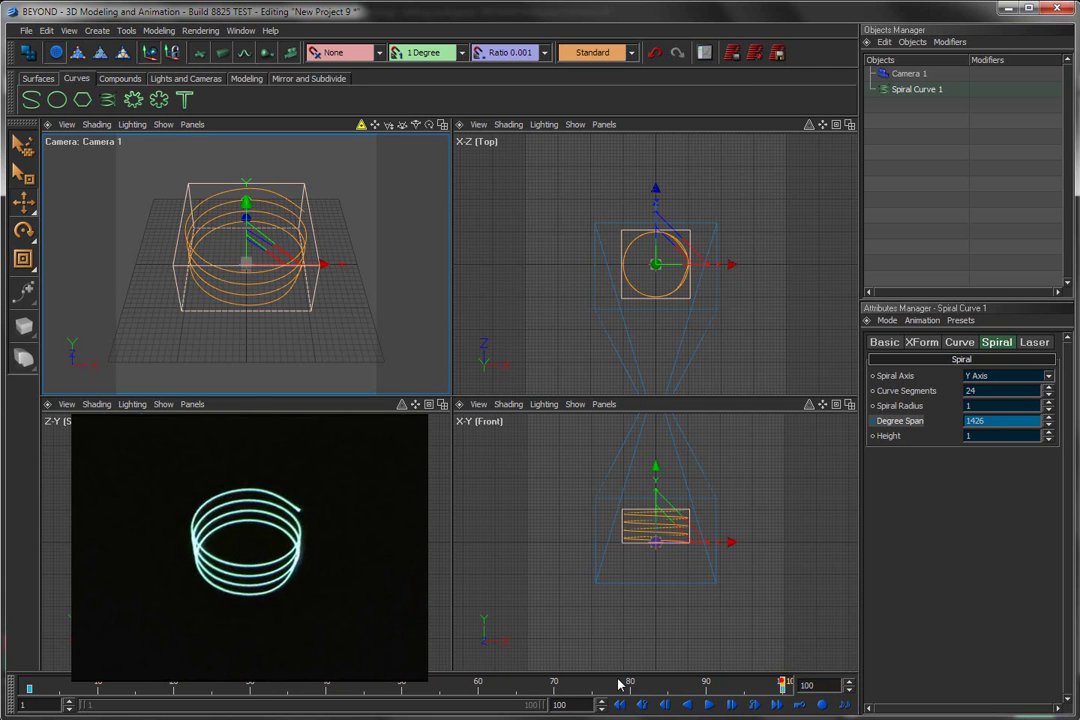
left_click_drag(781, 686, 22, 681)
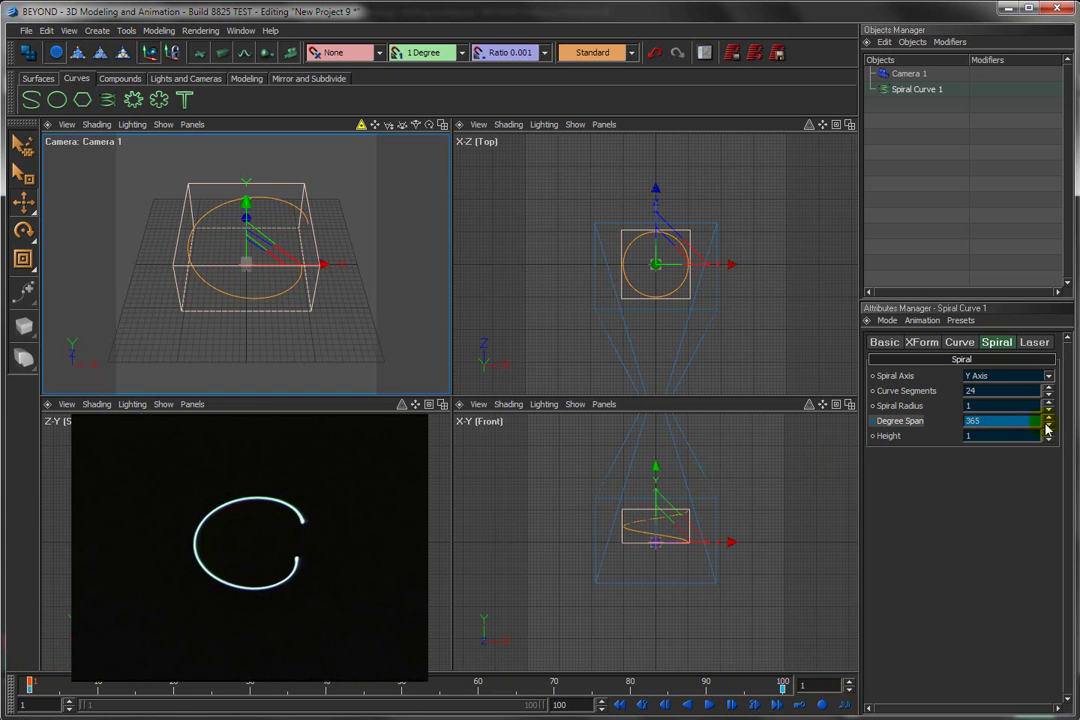
left_click_drag(1047, 428, 1008, 141)
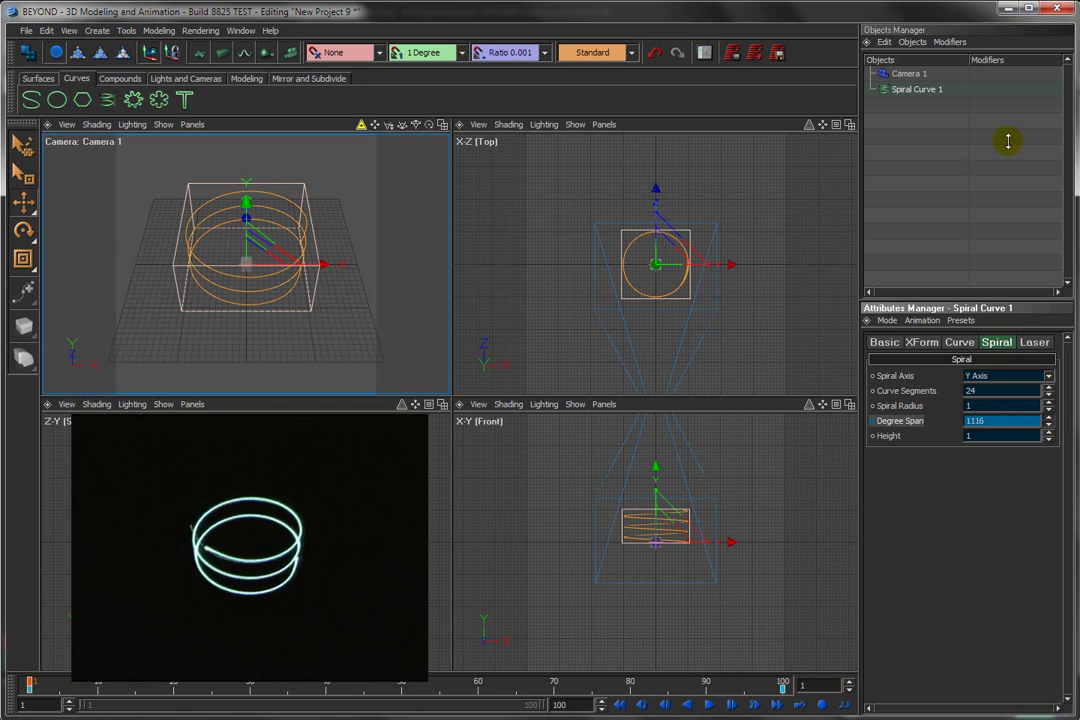
right_click(889, 422)
left_click(899, 437)
left_click(909, 432)
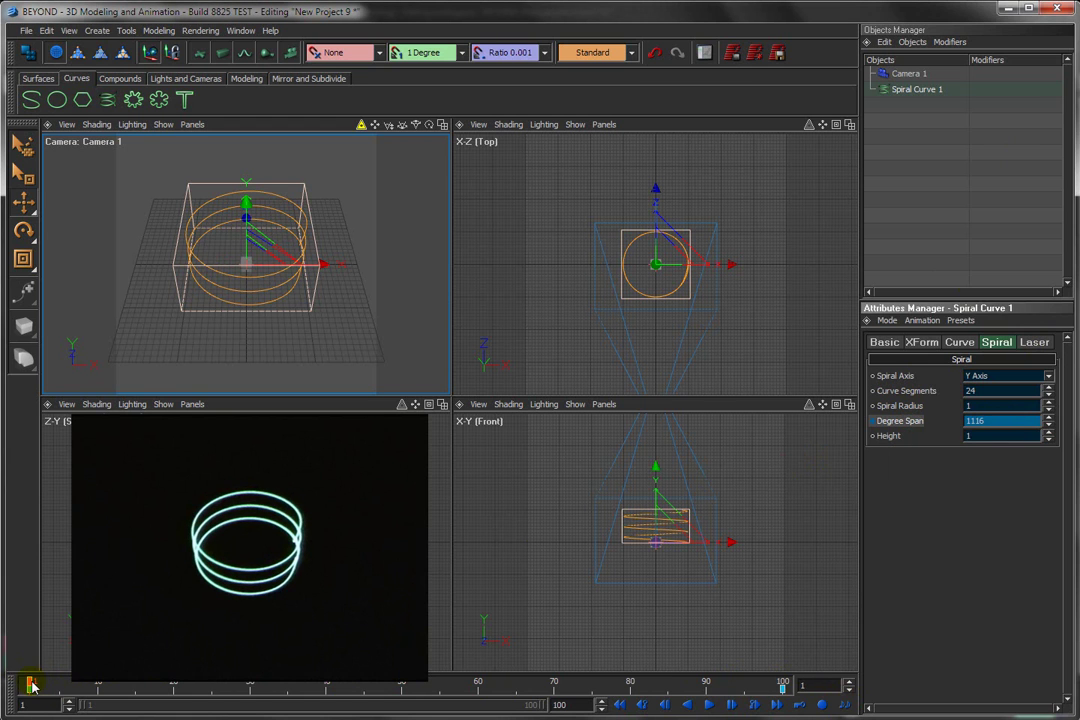
Step: At frame 100, set and keyframe the spiral's Degree Span at 1116, and raise its Height to 1.79
left_click_drag(33, 684, 825, 684)
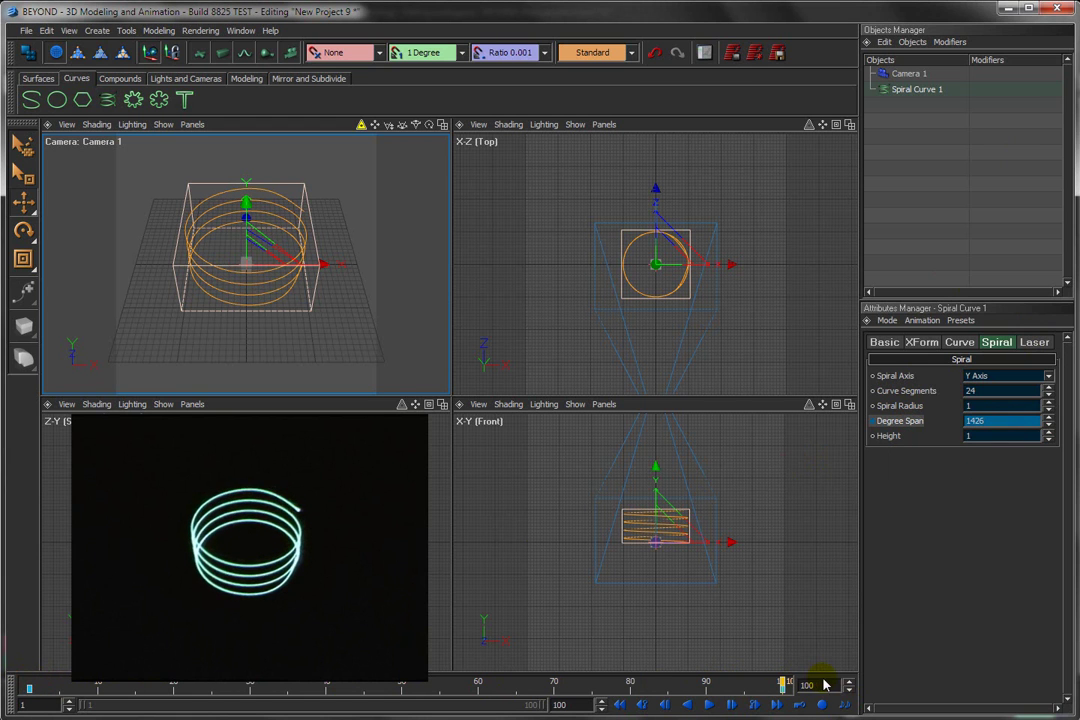
left_click(1011, 417)
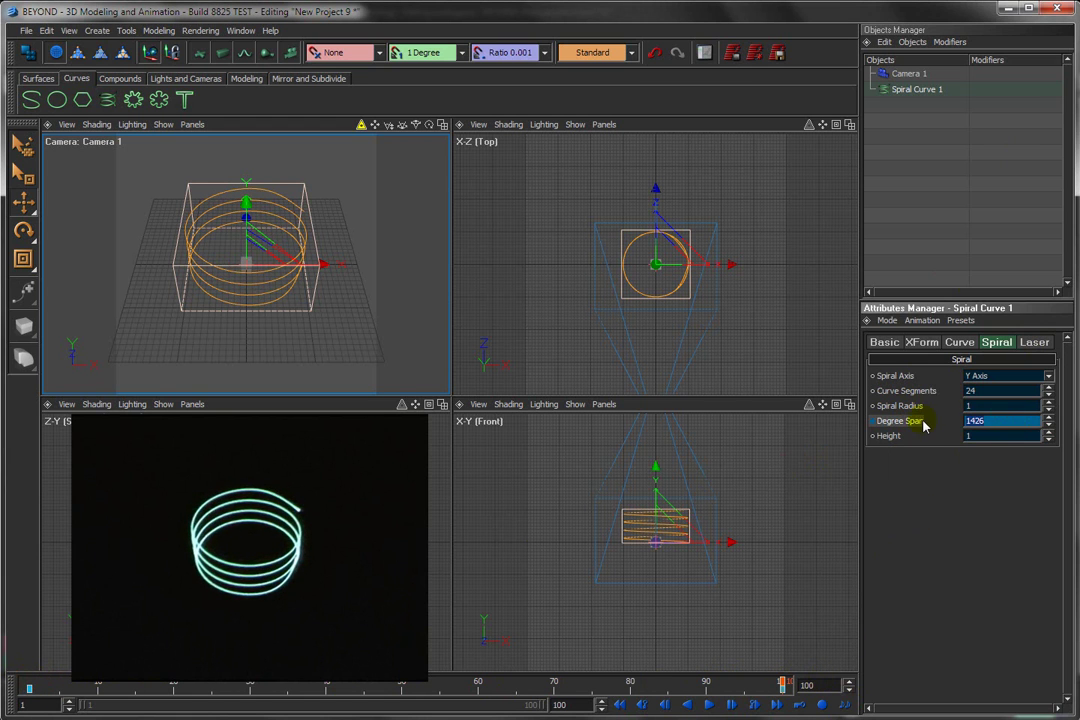
type("1116")
key("Return")
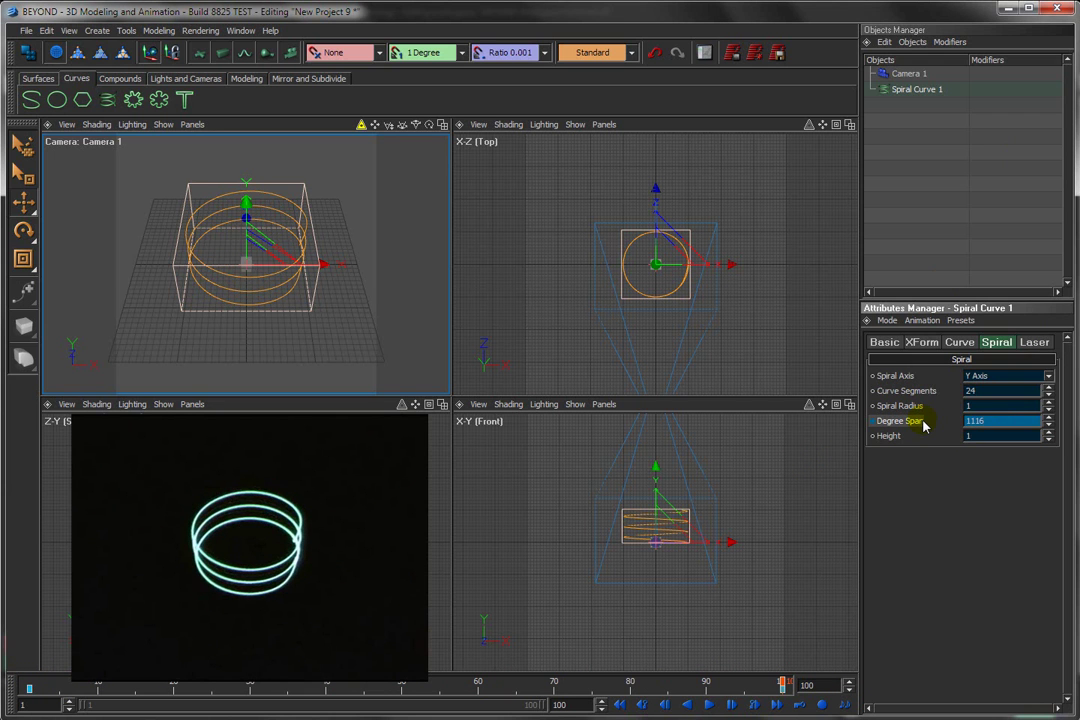
right_click(914, 424)
left_click(932, 431)
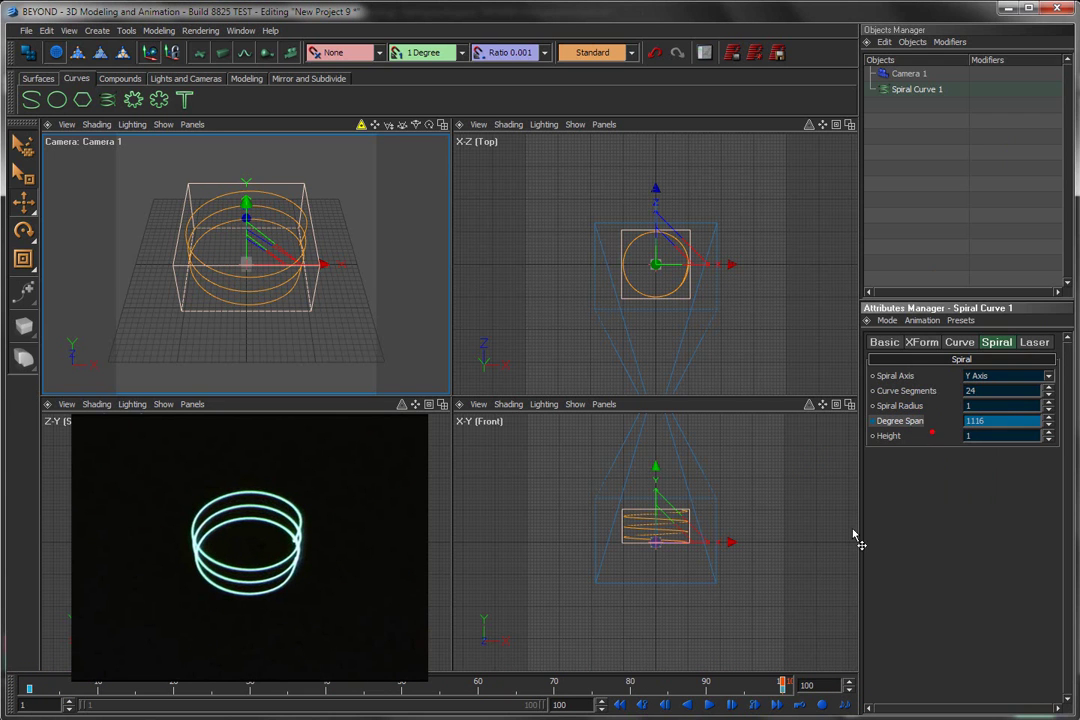
left_click(783, 684)
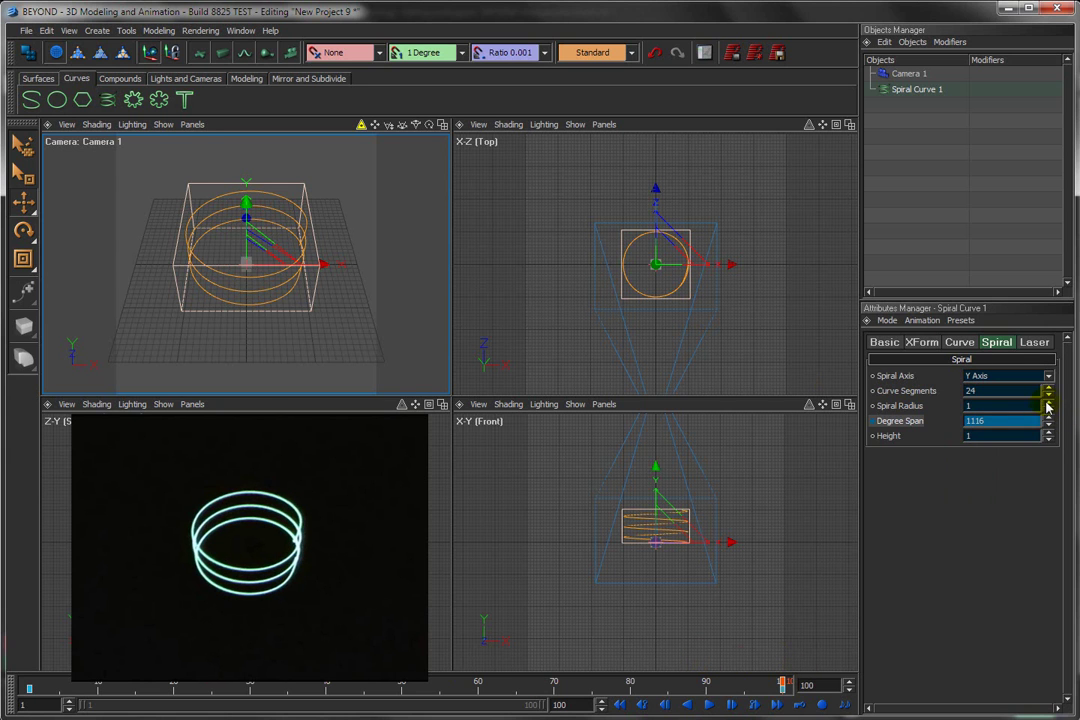
left_click_drag(1050, 444, 1046, 407)
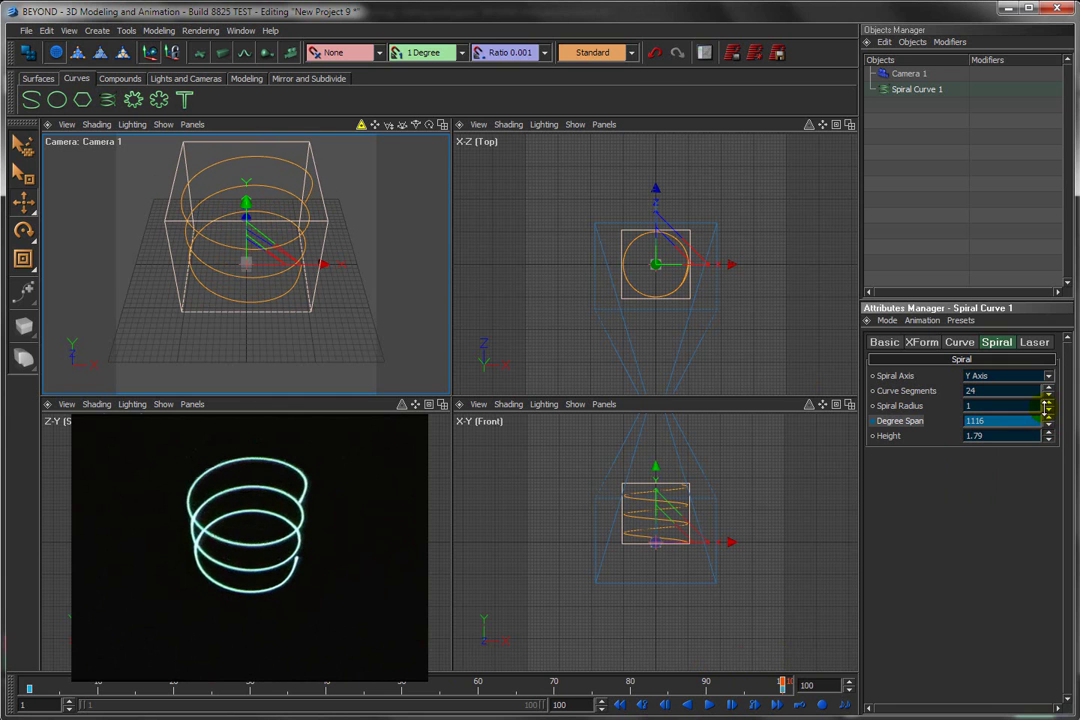
Step: Create a cube surface at the origin and scale it down uniformly so it fits inside the spiral
left_click(27, 80)
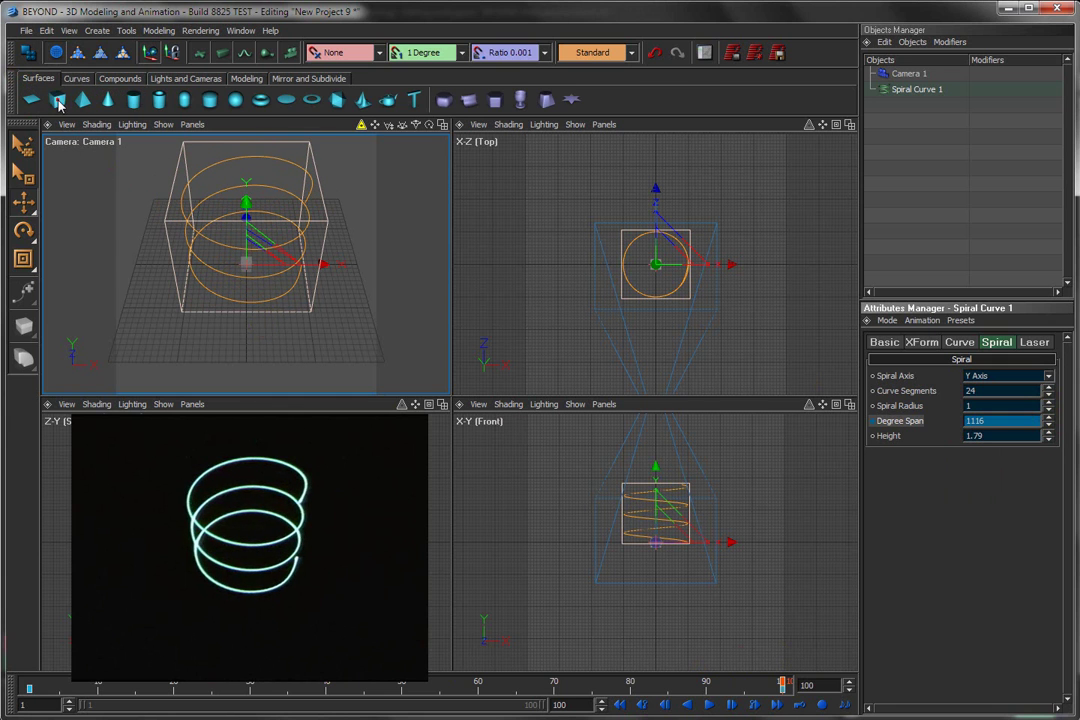
left_click(58, 101)
left_click(22, 222)
left_click_drag(246, 270, 200, 334)
Step: Add a Curve Align constraint to the cube and open the constraint's settings
left_click(915, 104)
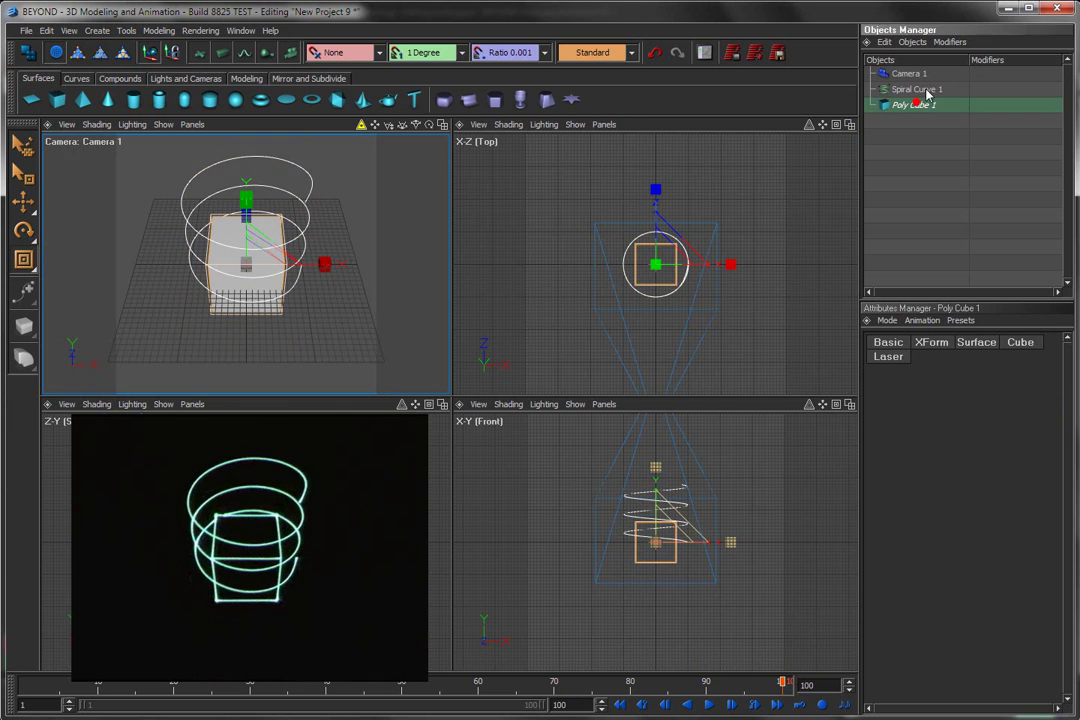
left_click(952, 42)
mouse_move(963, 60)
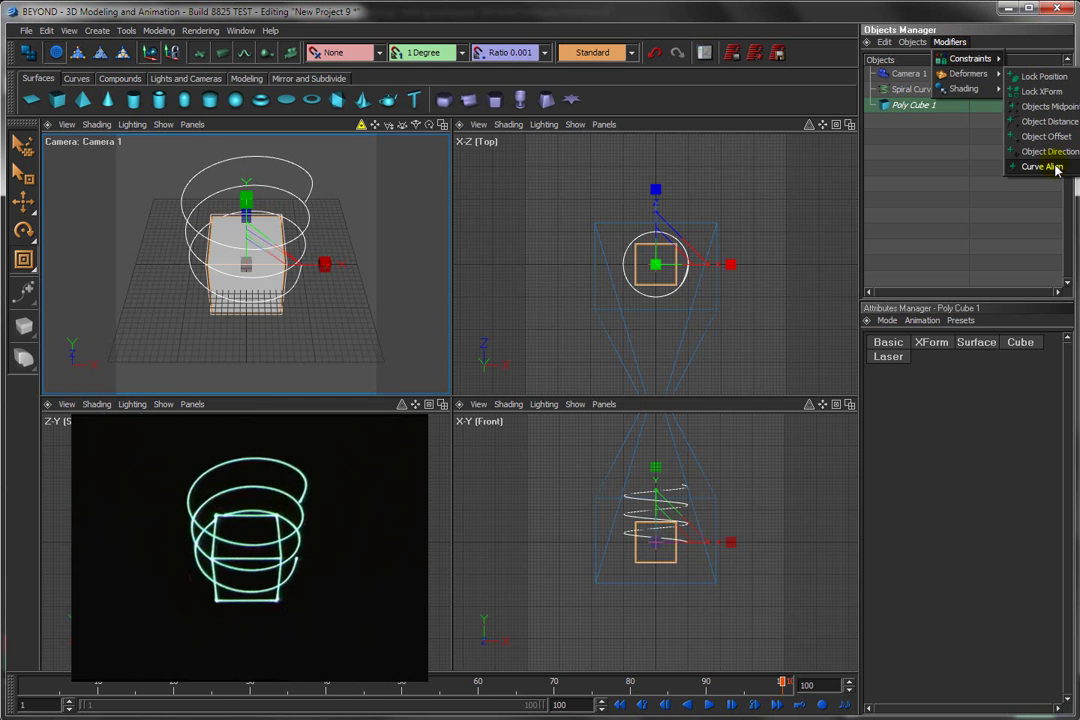
left_click(1056, 168)
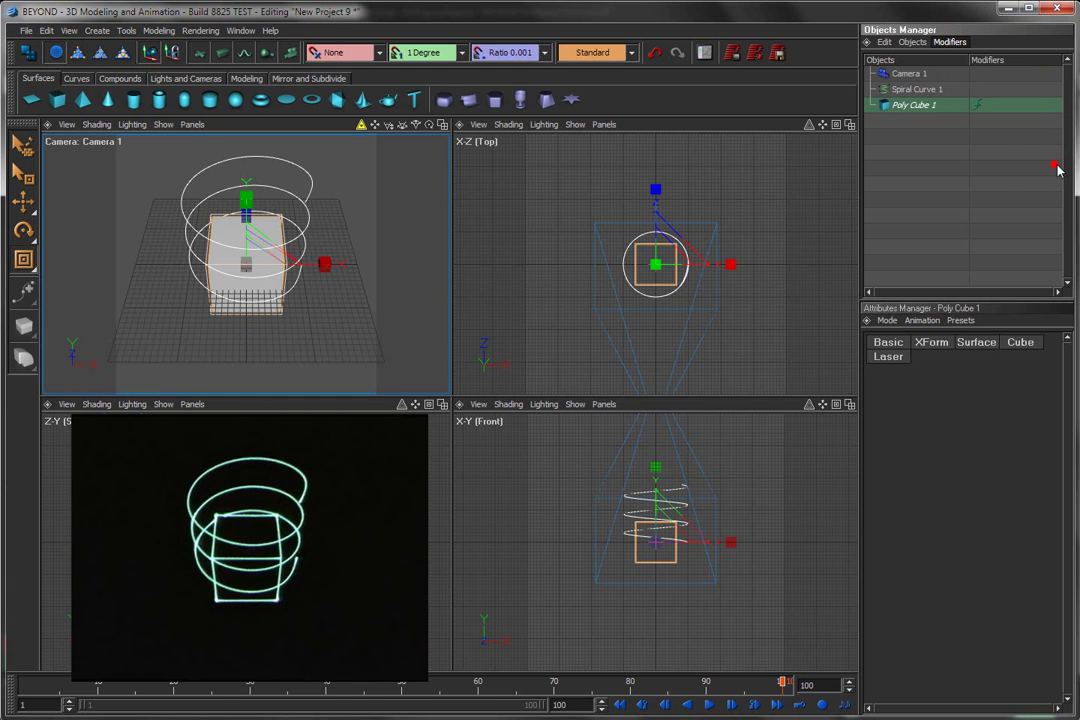
left_click(977, 103)
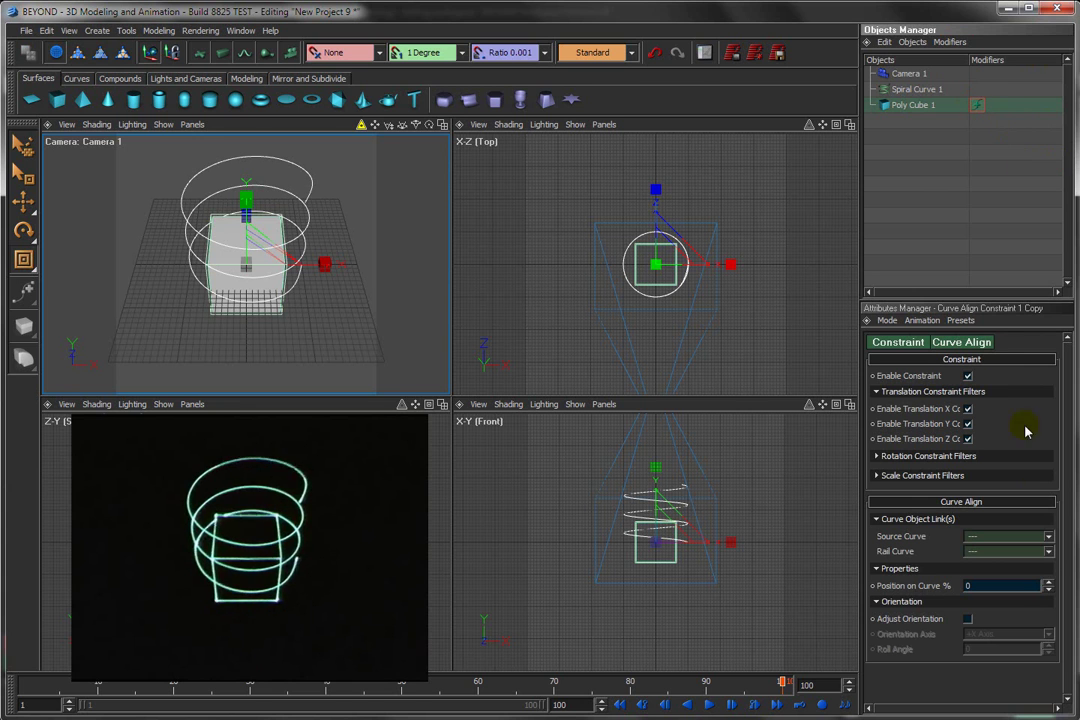
Step: Assign Spiral Curve 1 as the constraint's source curve and try a Position on Curve of 1.5%
left_click(1048, 537)
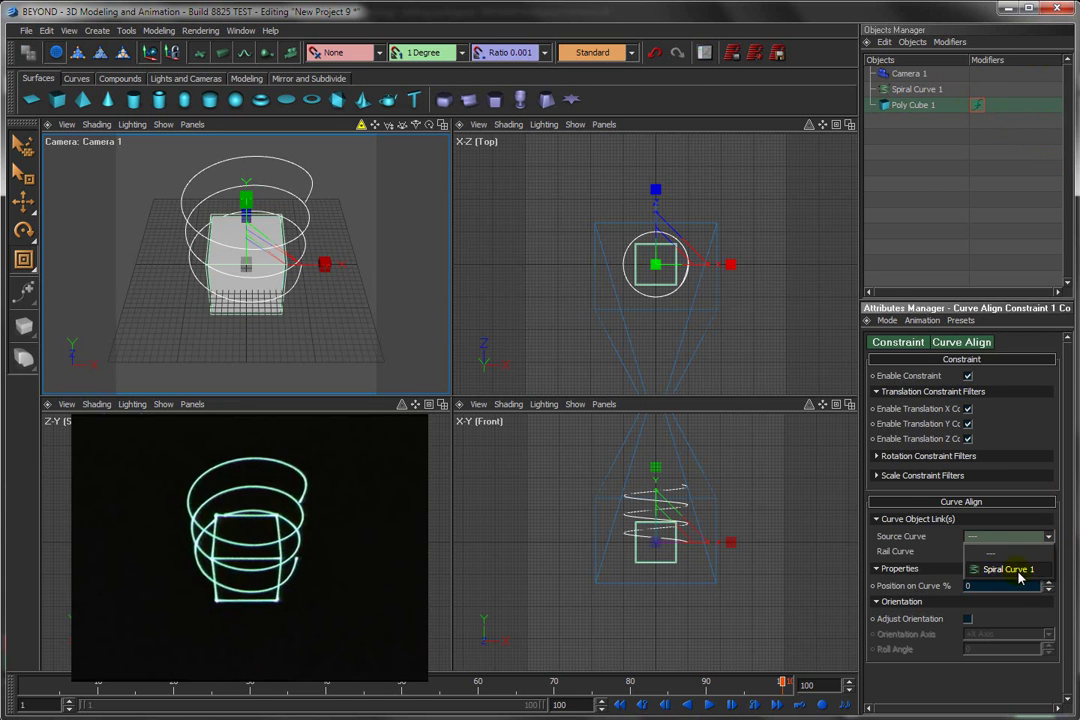
left_click(1020, 574)
mouse_move(1048, 585)
left_mouse_down()
mouse_move(1033, 436)
mouse_move(1049, 374)
mouse_move(1075, 370)
mouse_move(1064, 580)
left_mouse_up()
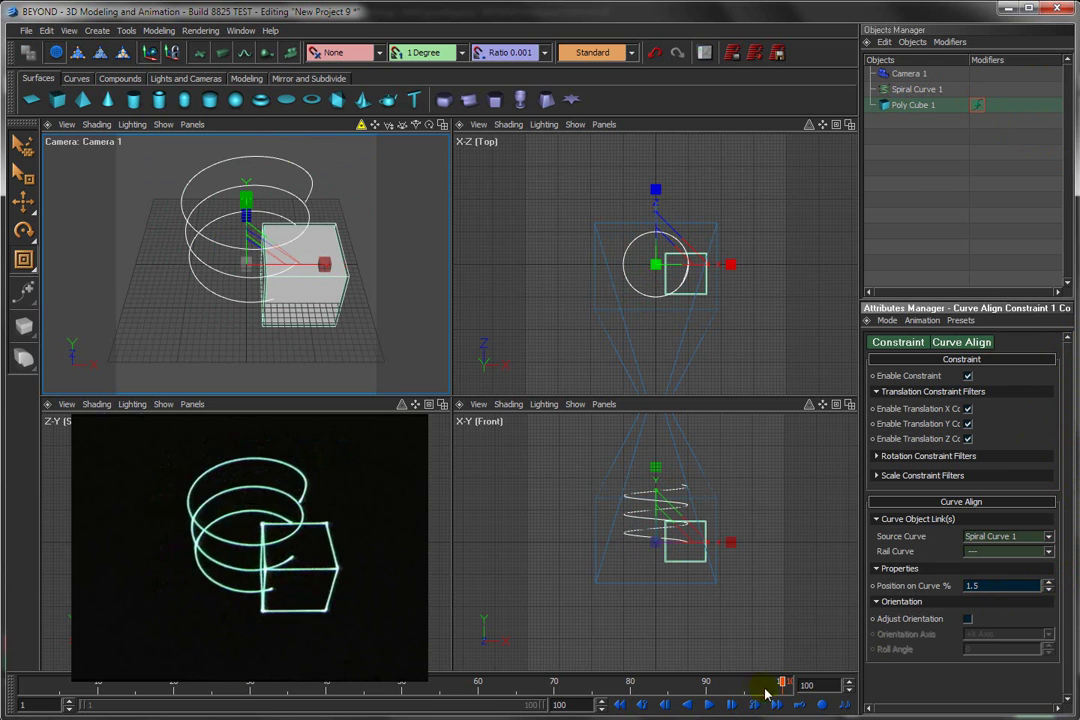
Step: Return to frame 1, set the constraint's Position on Curve to 0% and add a keyframe for it
left_click_drag(768, 688, 326, 686)
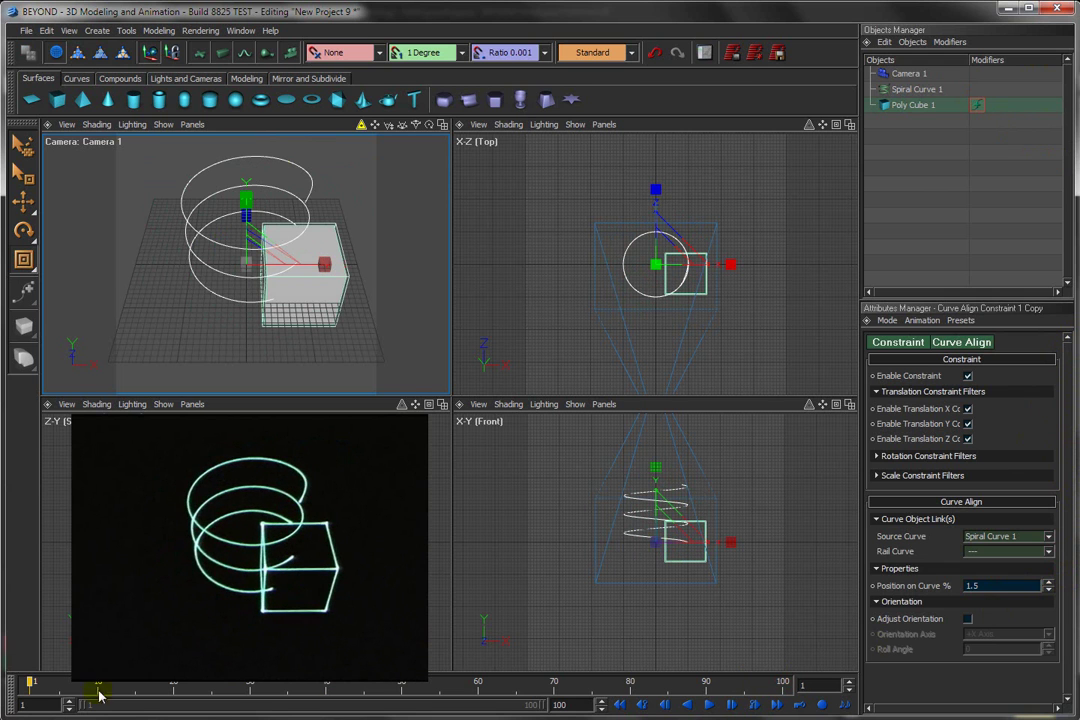
double_click(976, 585)
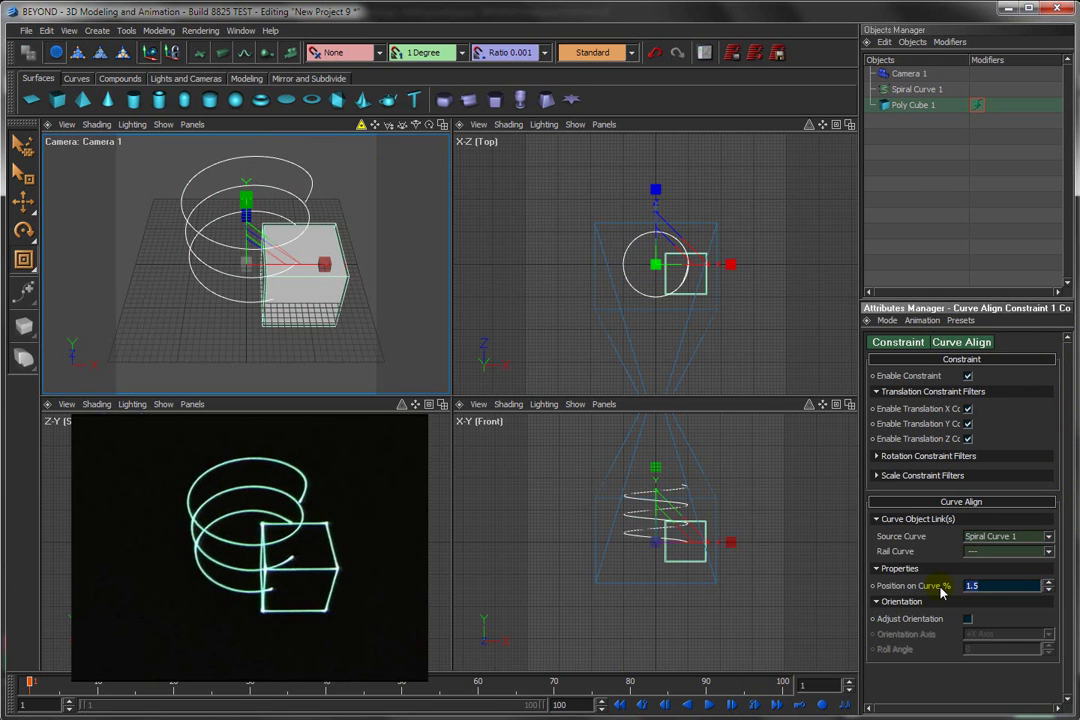
type("0")
key("Return")
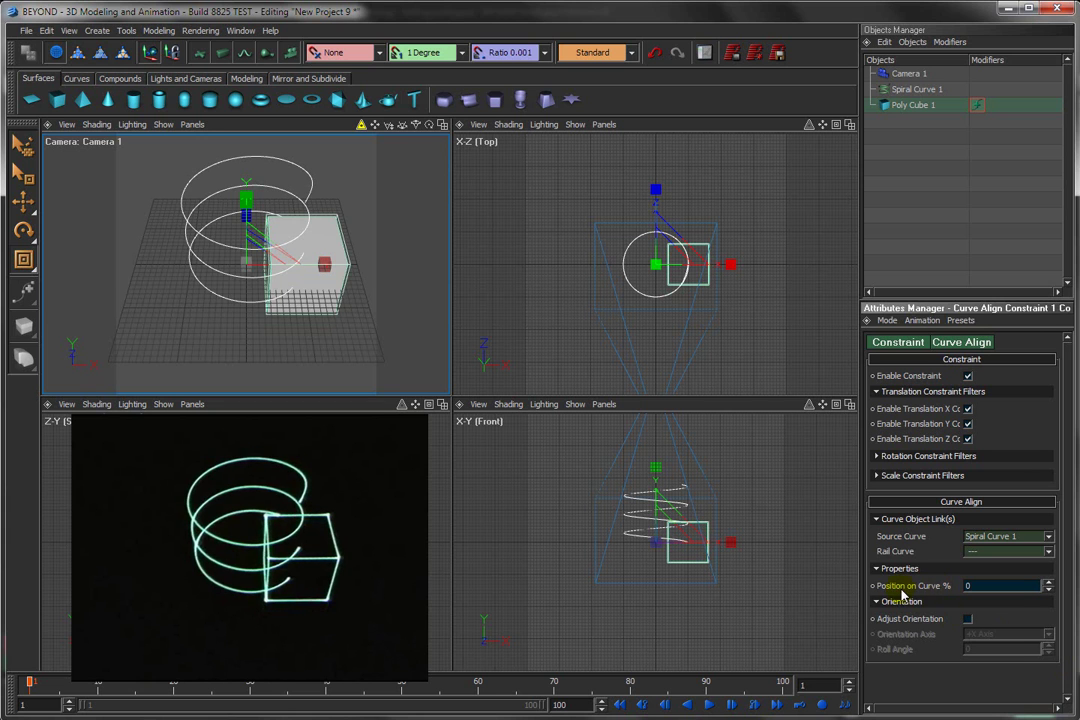
right_click(928, 587)
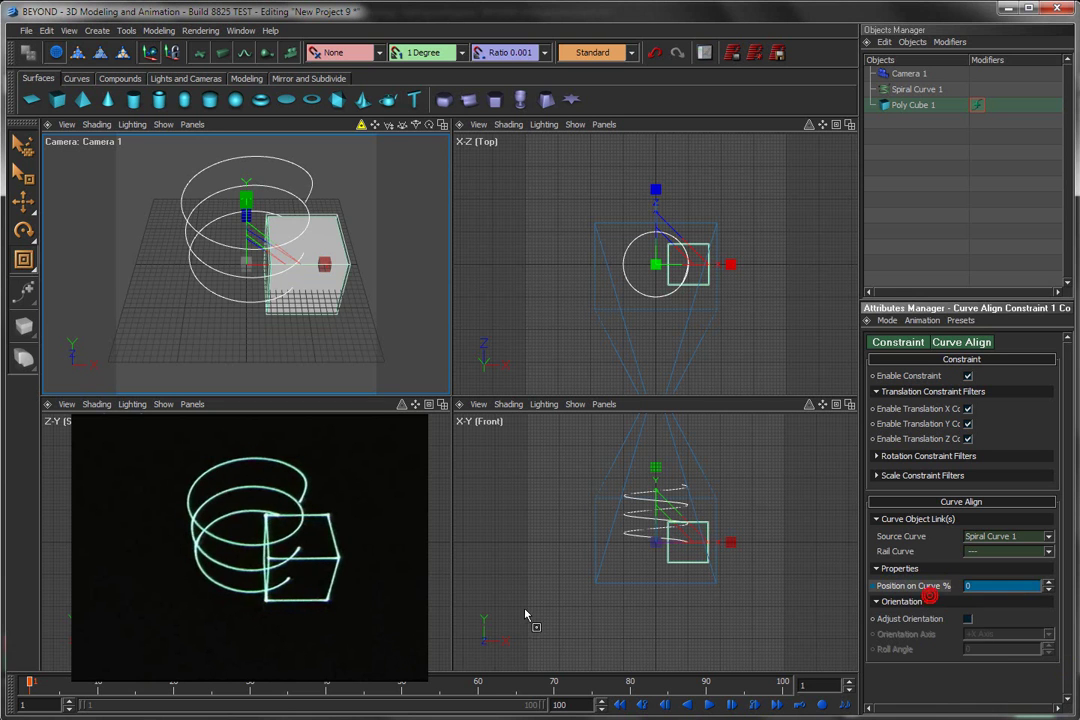
Step: At frame 100, set the constraint's Position on Curve to 100% and add a keyframe for it
left_click_drag(27, 681, 833, 681)
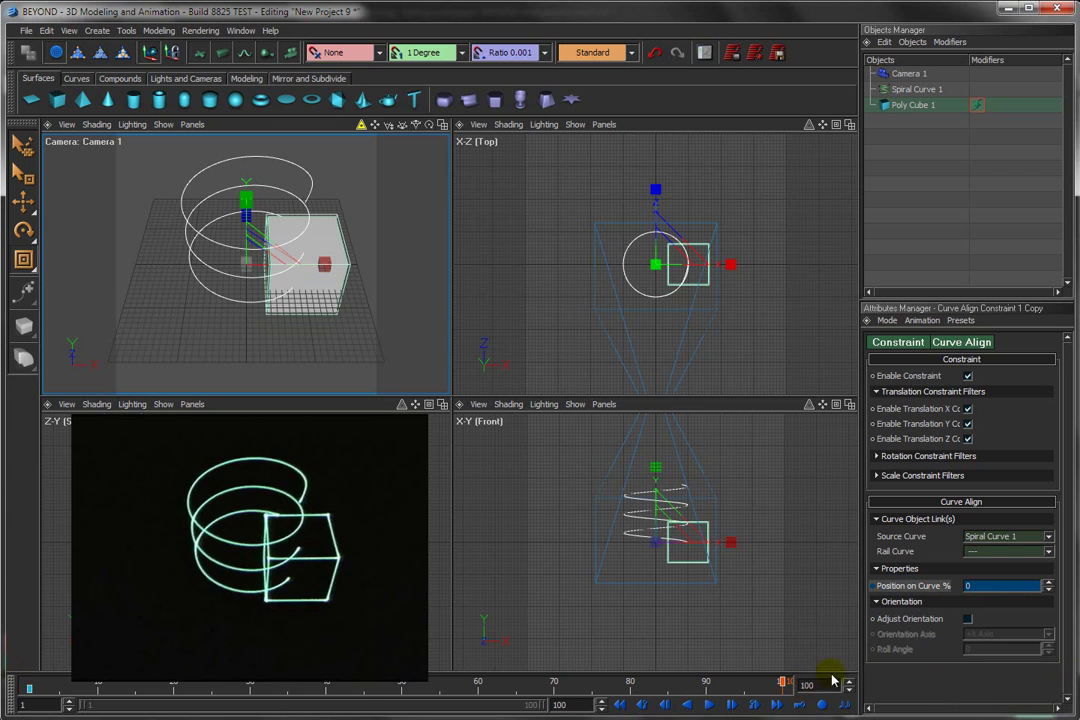
double_click(1007, 585)
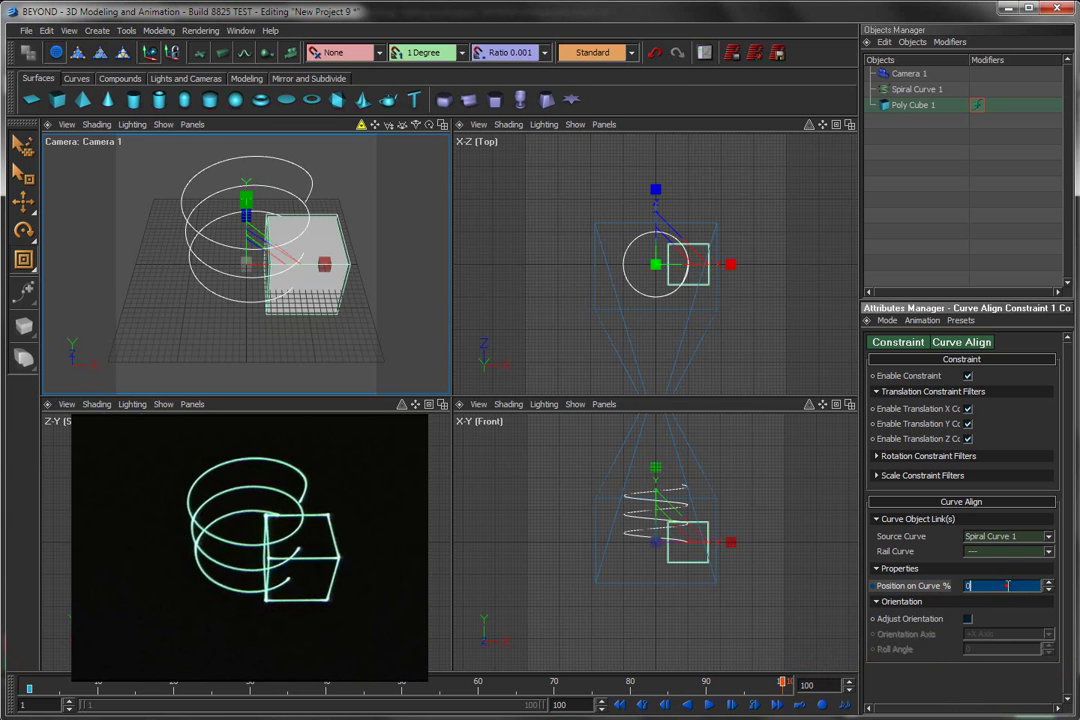
key("Return")
right_click(908, 588)
left_click(928, 592)
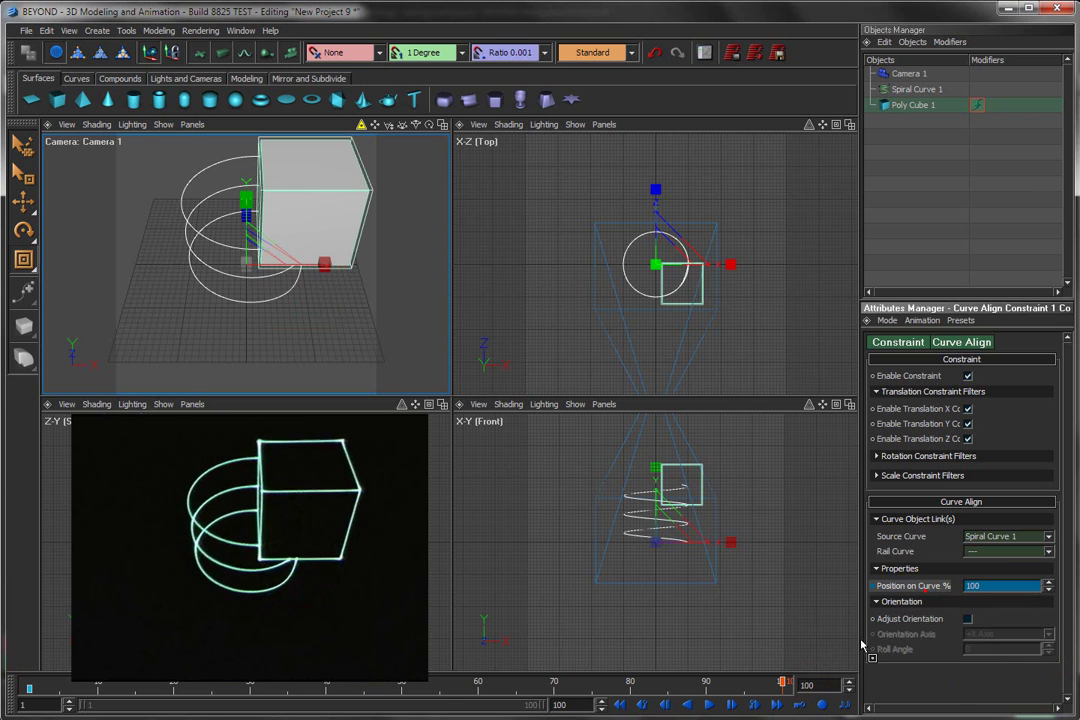
Step: Preview the cube travelling along the spiral, stop playback and render the full animation
left_click(711, 708)
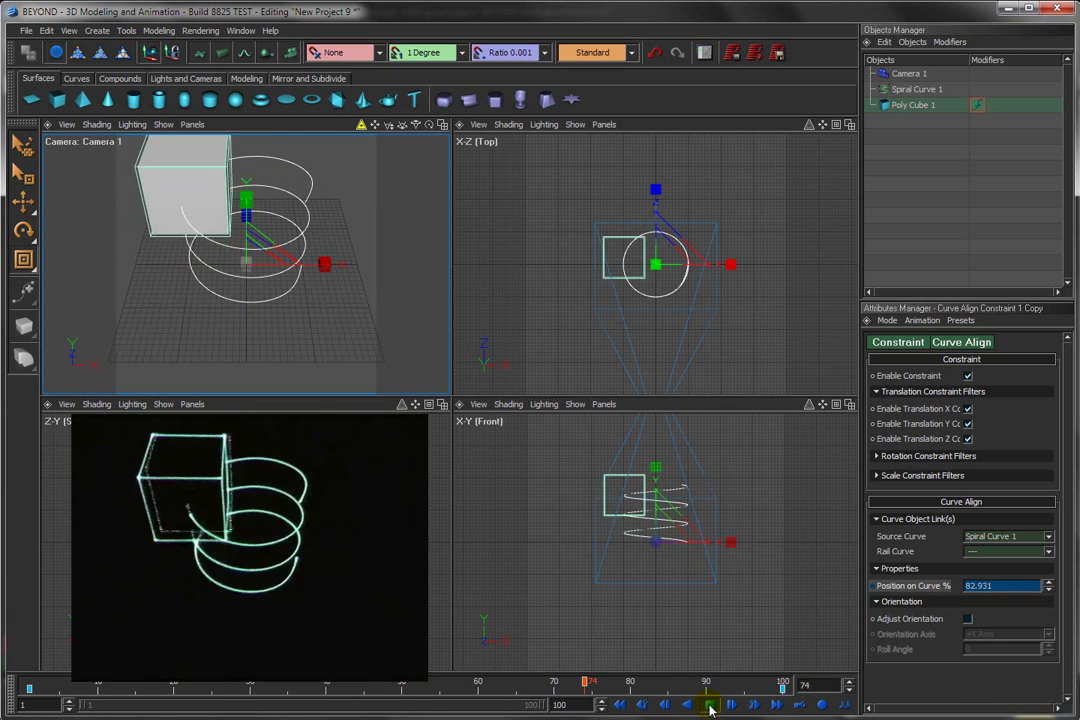
left_click(710, 706)
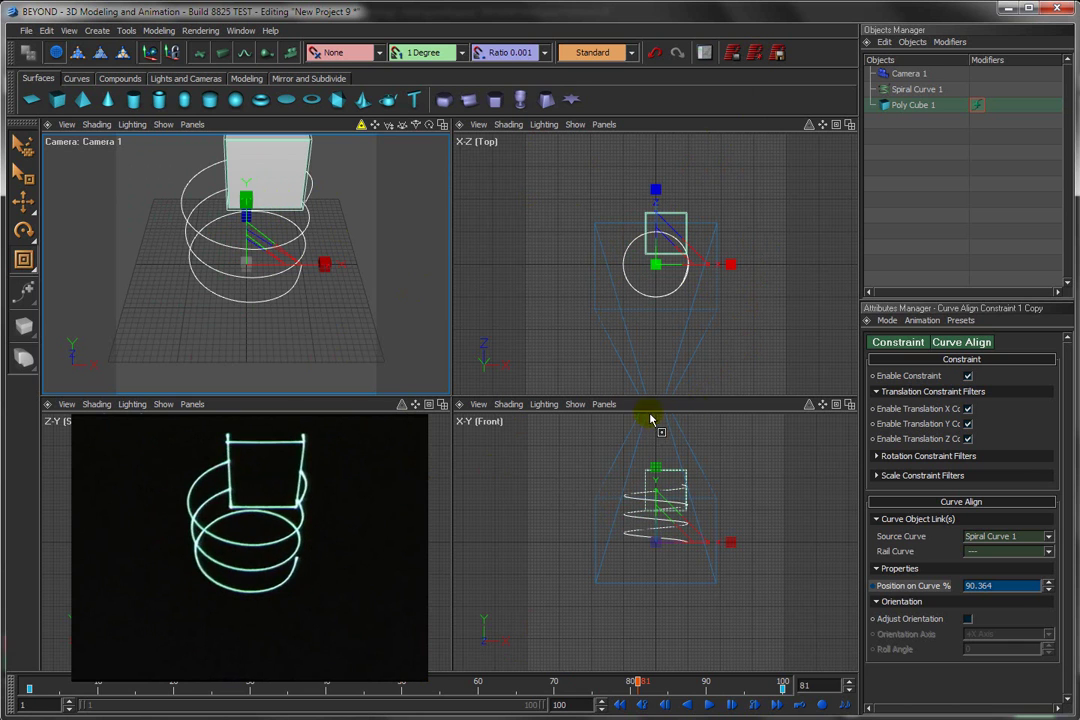
left_click(779, 54)
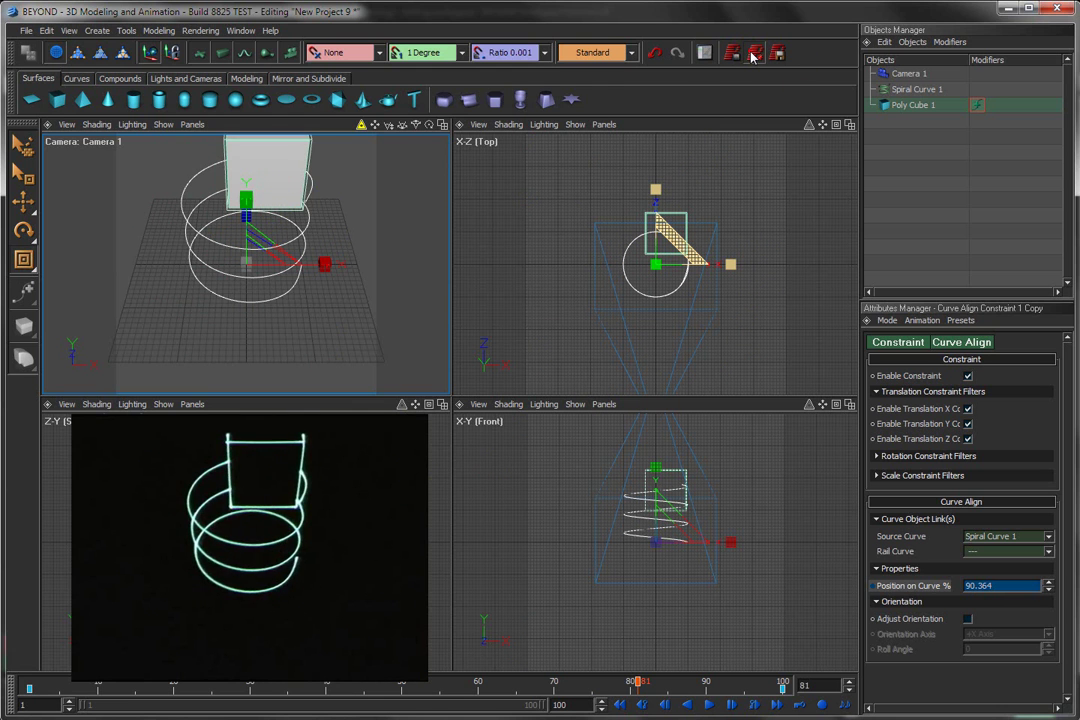
left_click(754, 54)
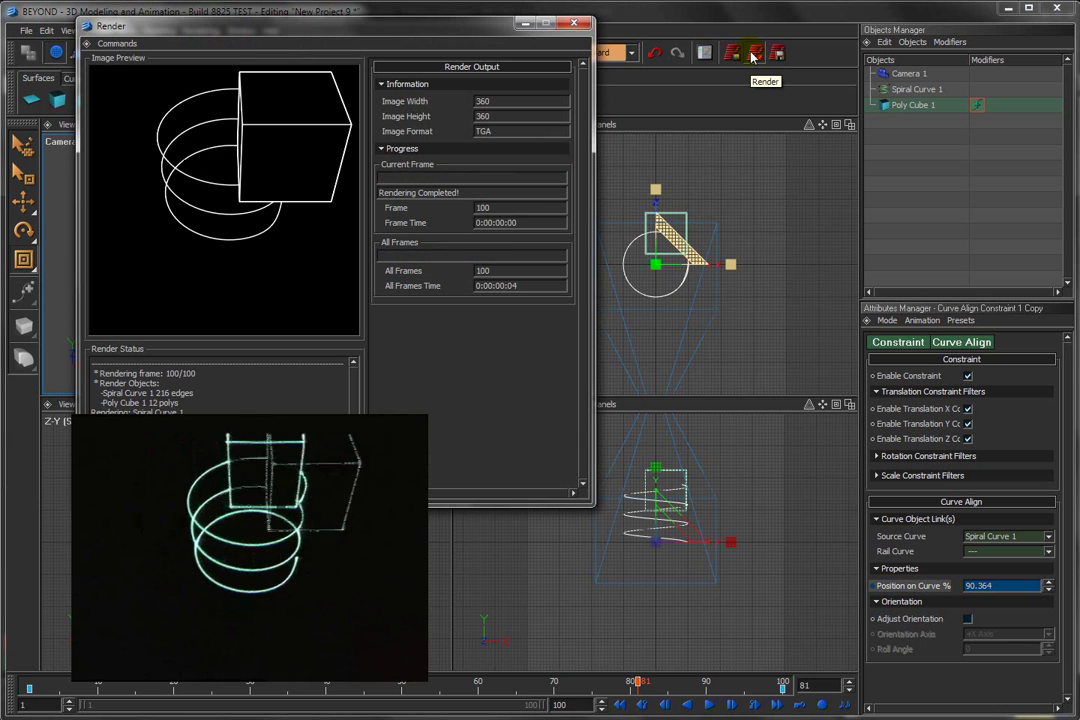
left_click(574, 24)
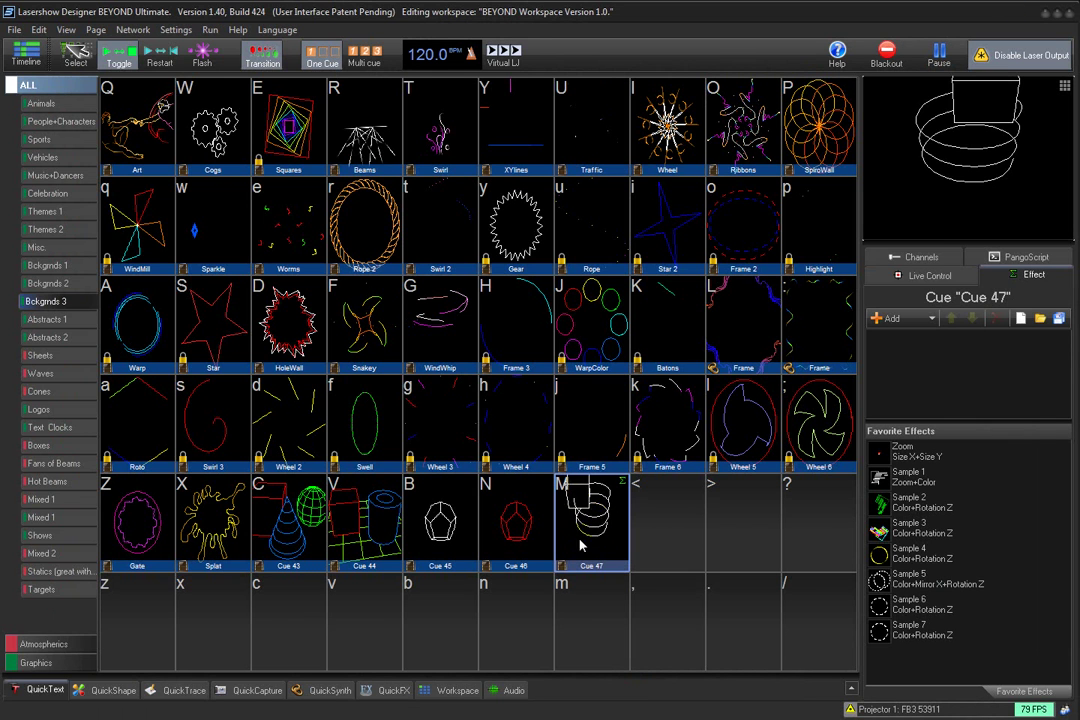
Step: Return to the 3D editor, start a new project and add a text curve at the origin
key("alt+Tab")
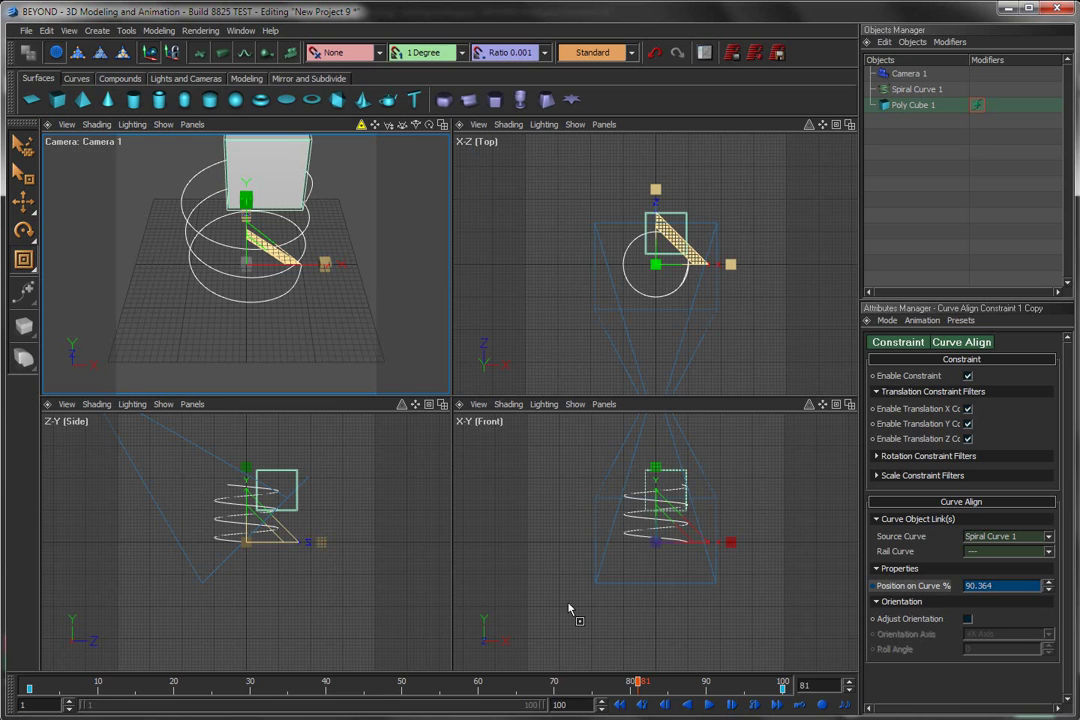
left_click(24, 30)
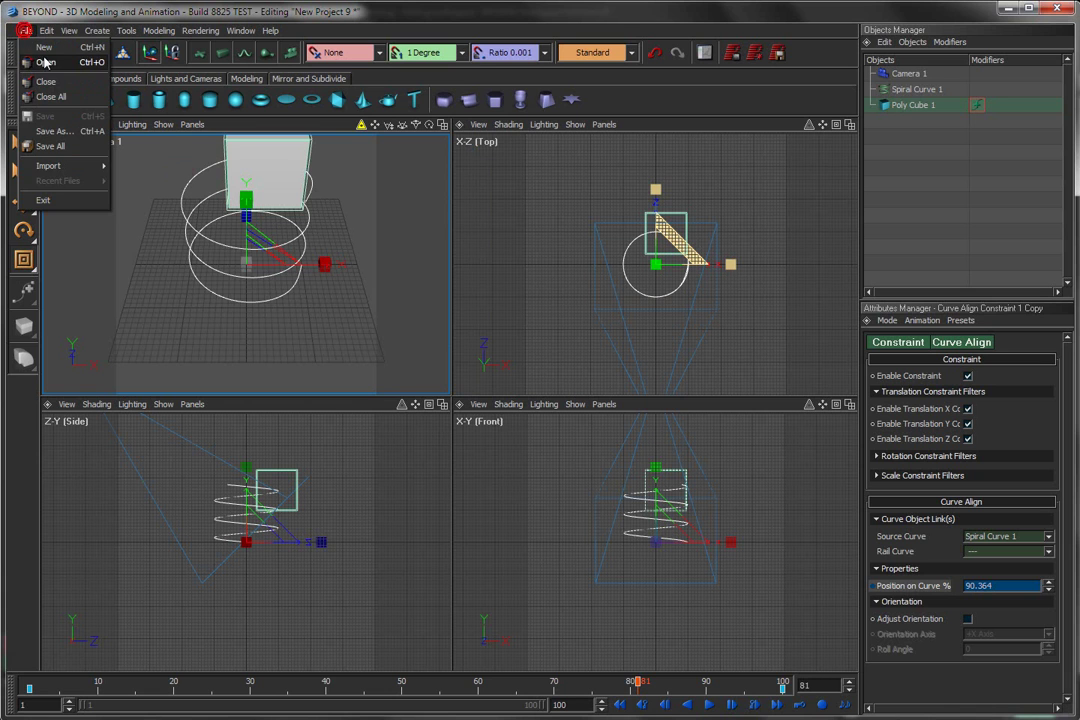
left_click(40, 46)
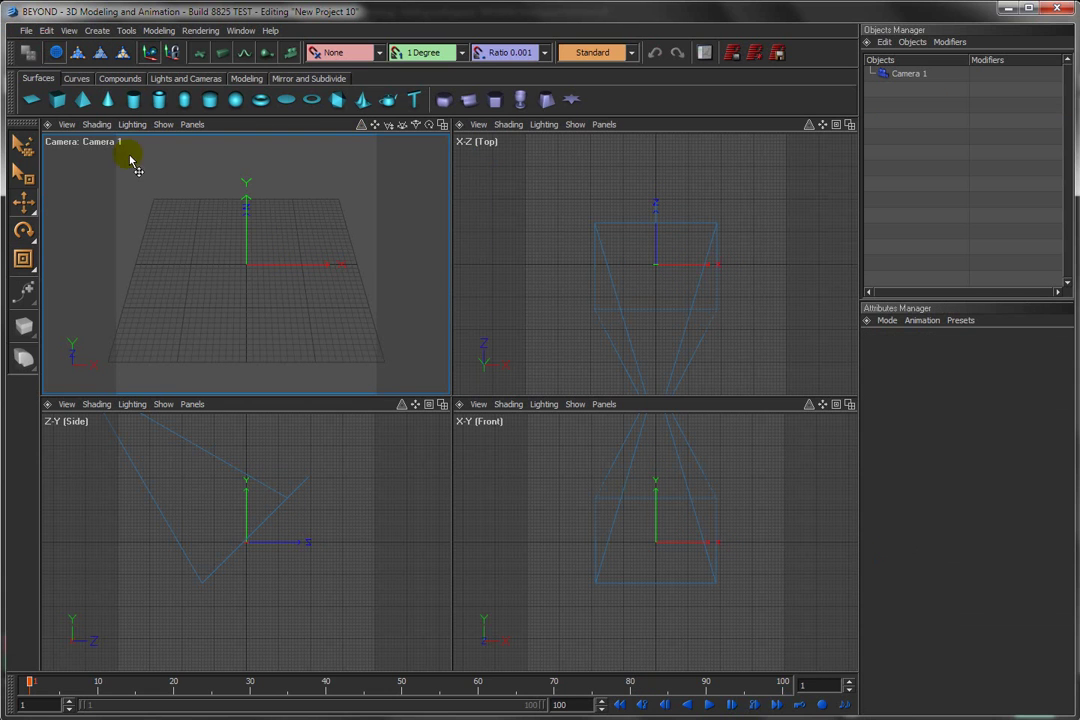
left_click(78, 79)
left_click(185, 100)
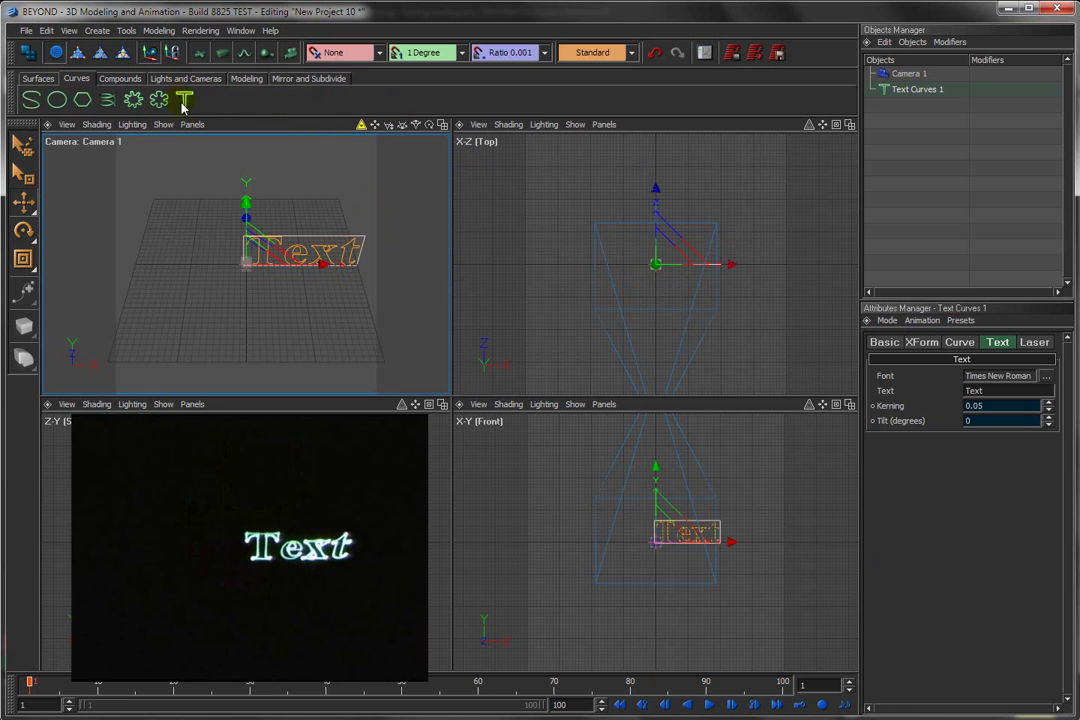
left_click(38, 78)
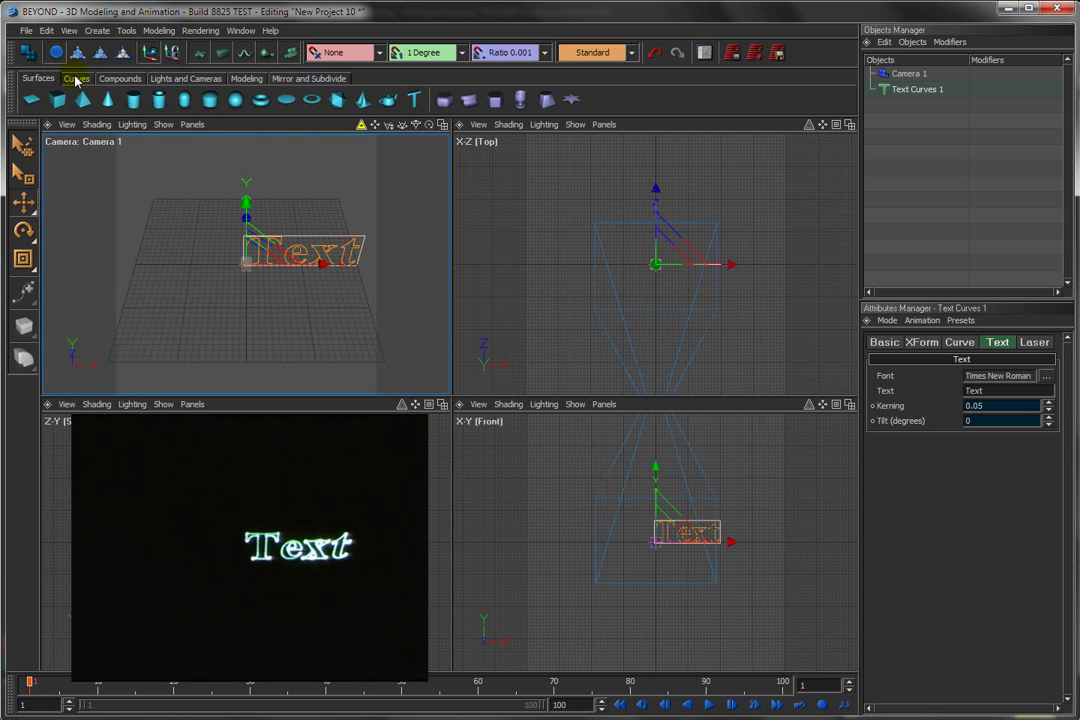
left_click(76, 79)
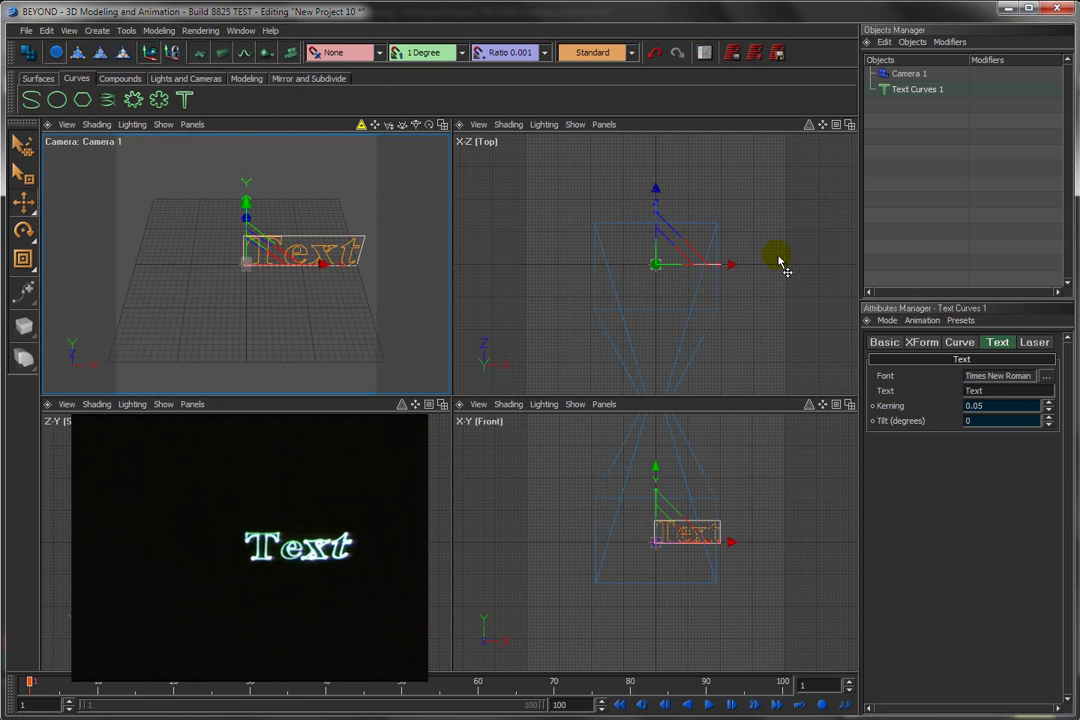
Step: Change the text curve's wording to "Pangolin" and select Arial as its font
left_click(993, 390)
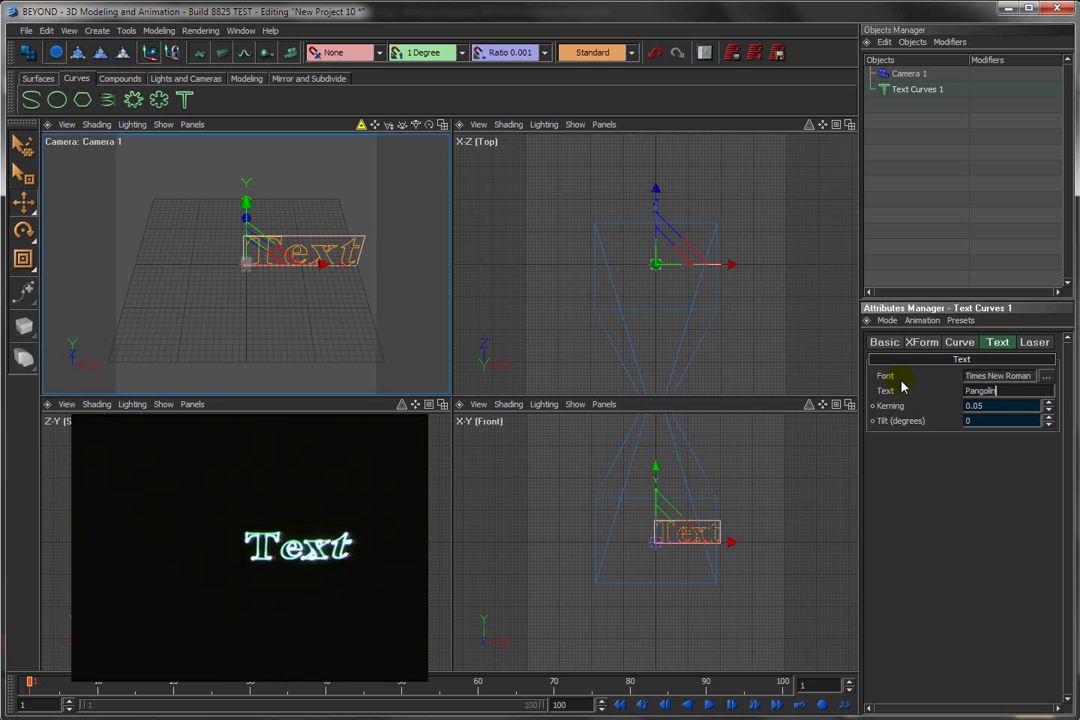
key("Return")
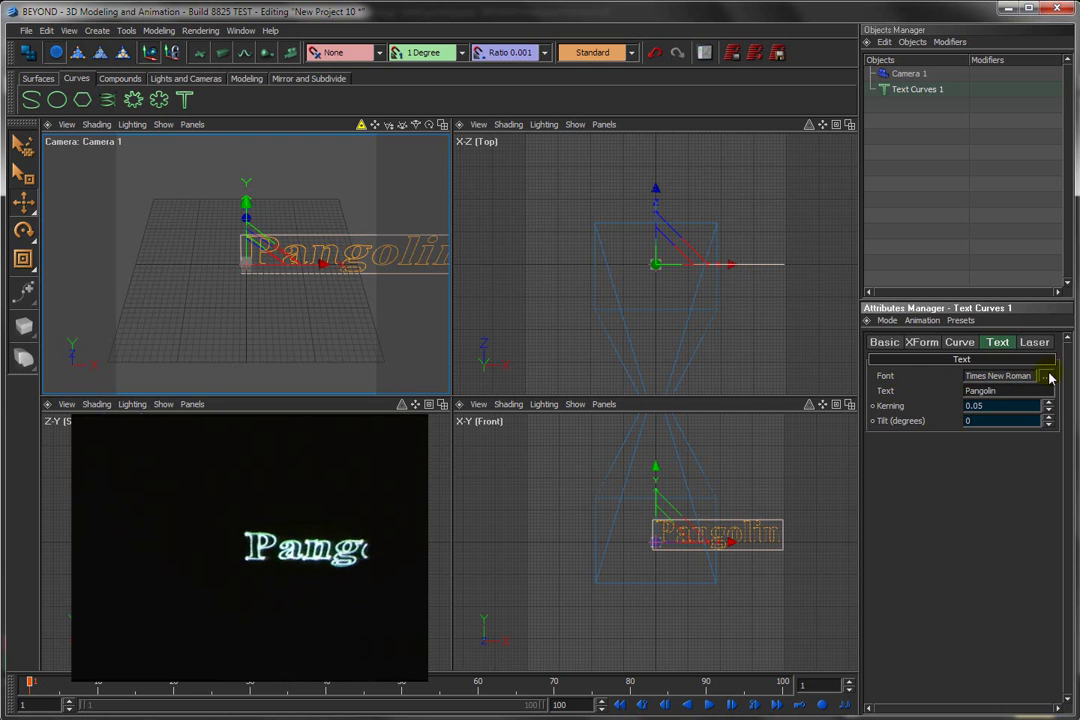
left_click(1047, 375)
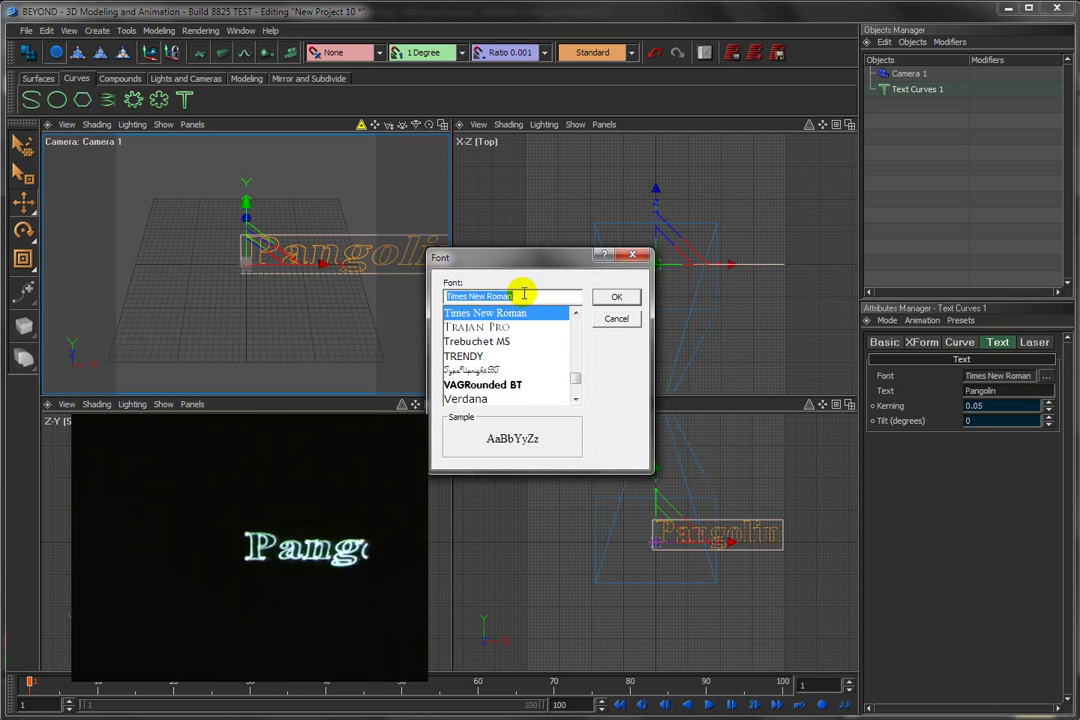
type("ari")
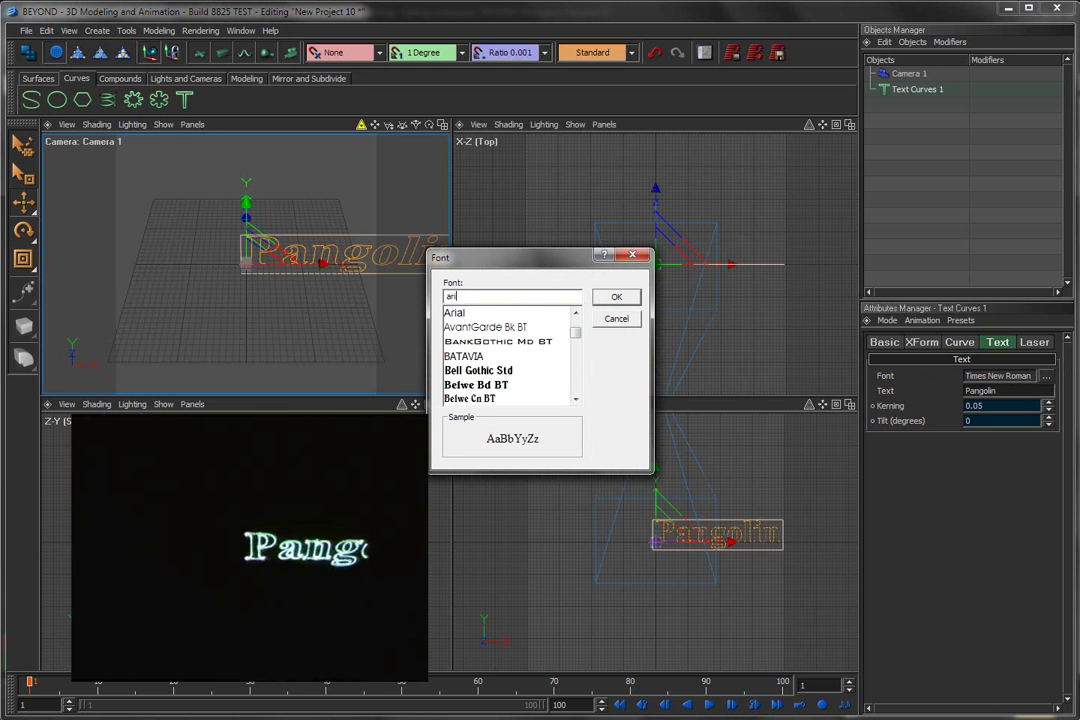
left_click(528, 312)
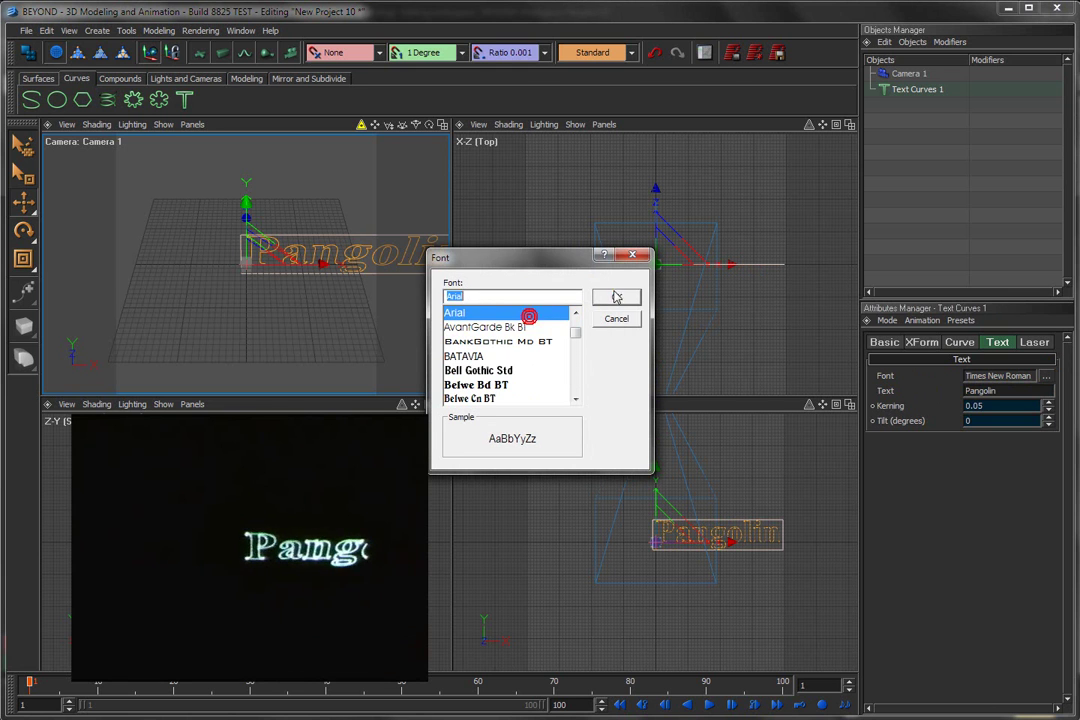
left_click(616, 297)
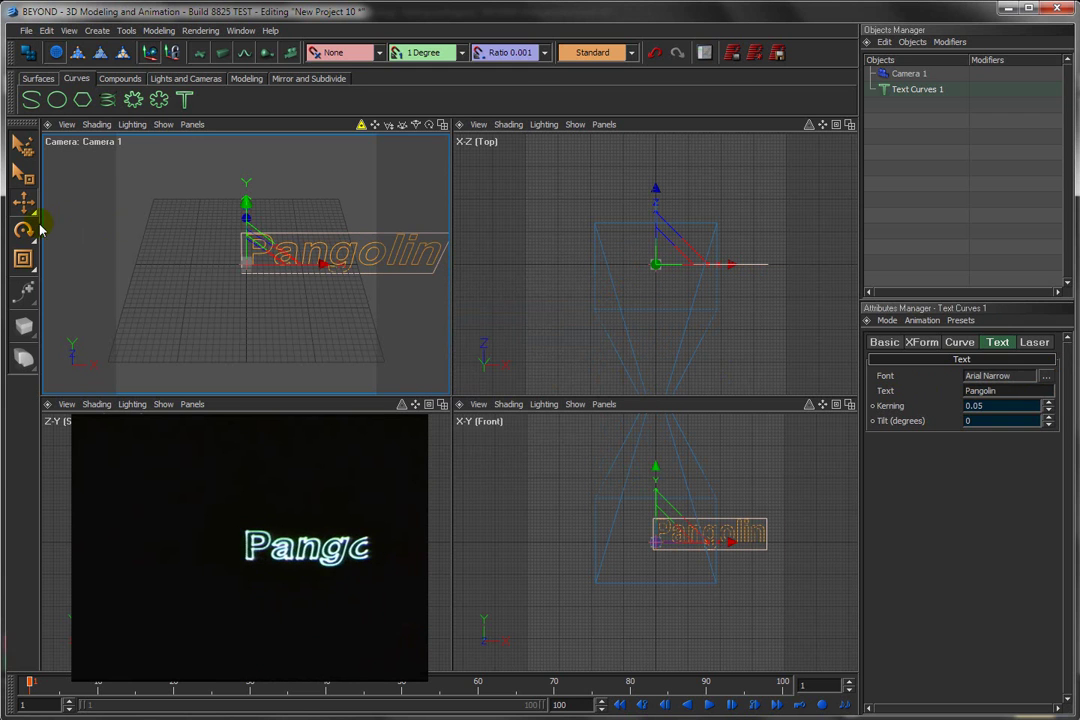
Step: Move the Pangolin text along the negative X axis so it is roughly centred on the origin
left_click(24, 202)
left_click_drag(325, 265, 242, 264)
left_click_drag(245, 265, 256, 266)
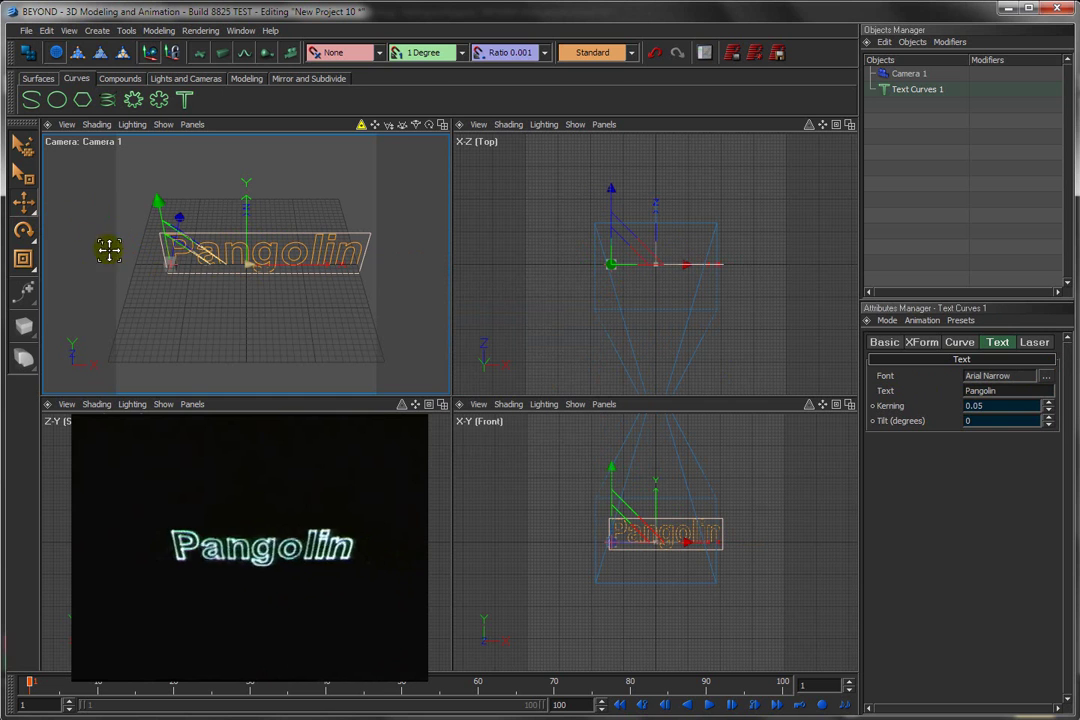
Step: Scale the Pangolin text up slightly and uniformly, and orbit the camera to a lower viewing angle
left_click(24, 258)
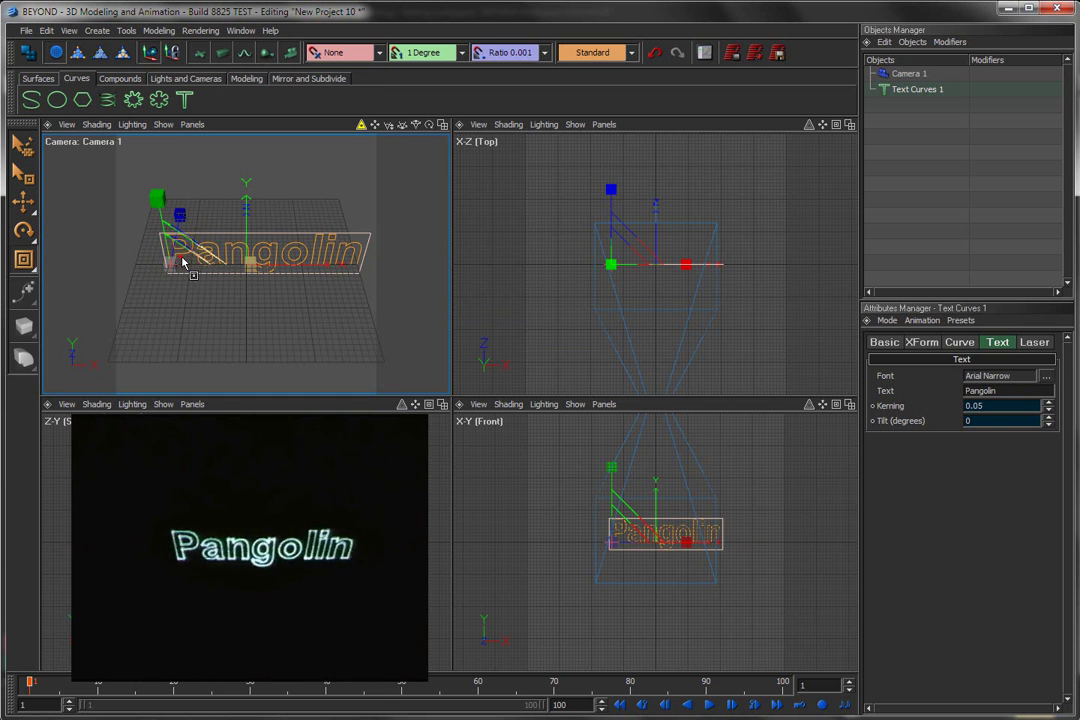
left_click_drag(229, 197, 193, 242)
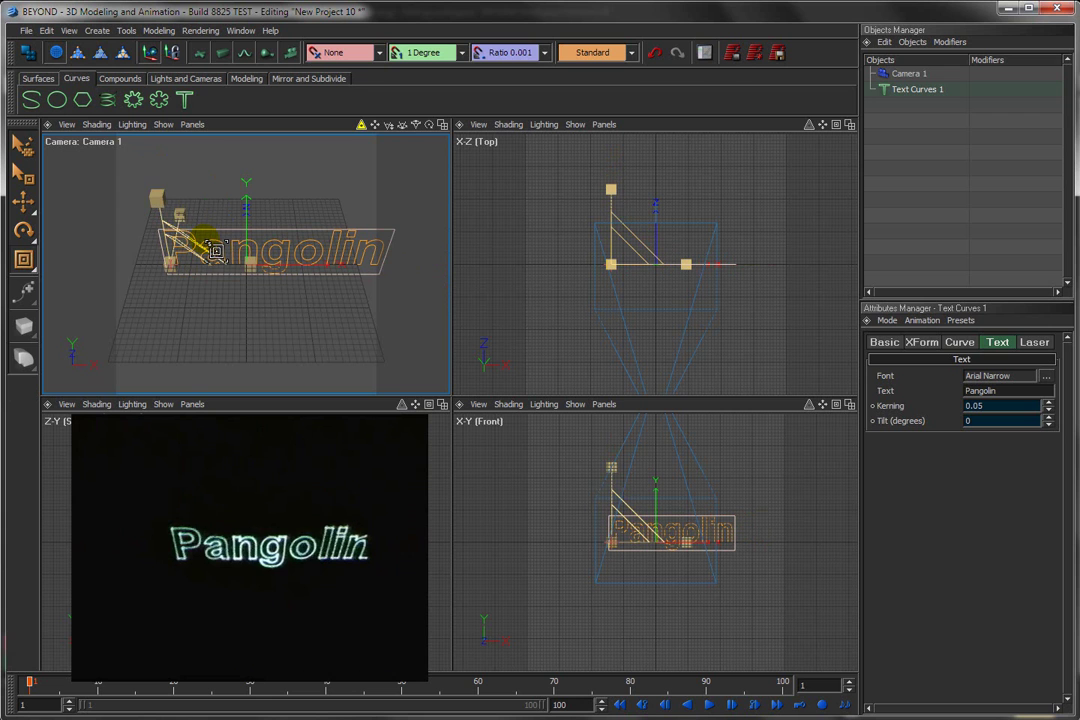
left_click(401, 124)
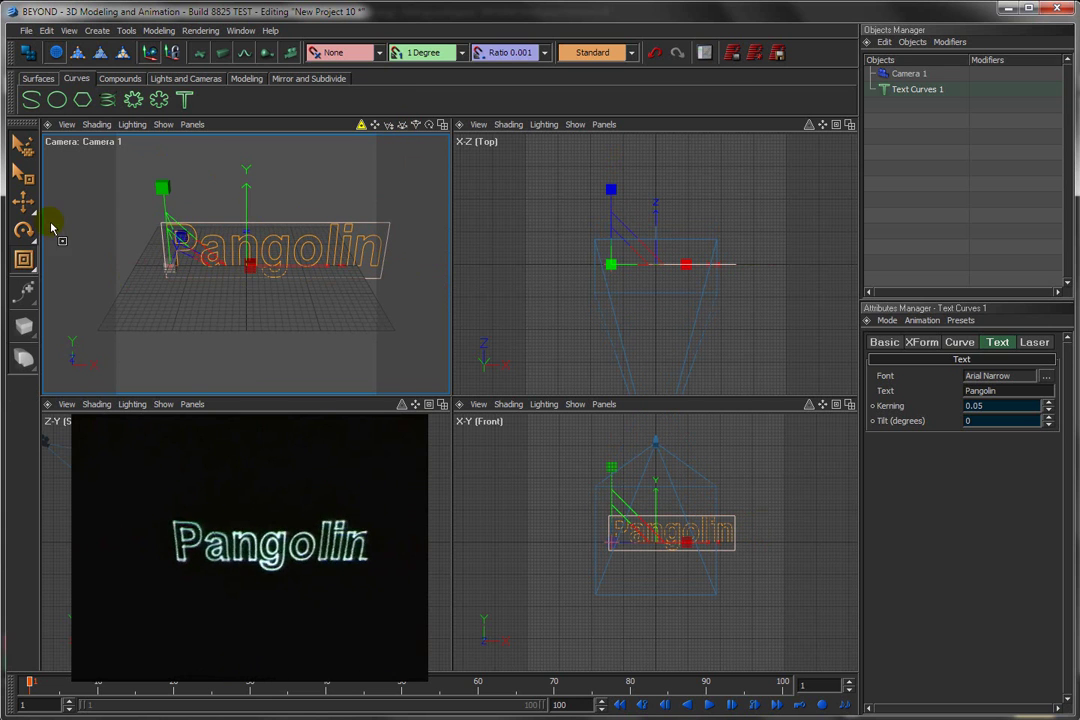
left_click(23, 201)
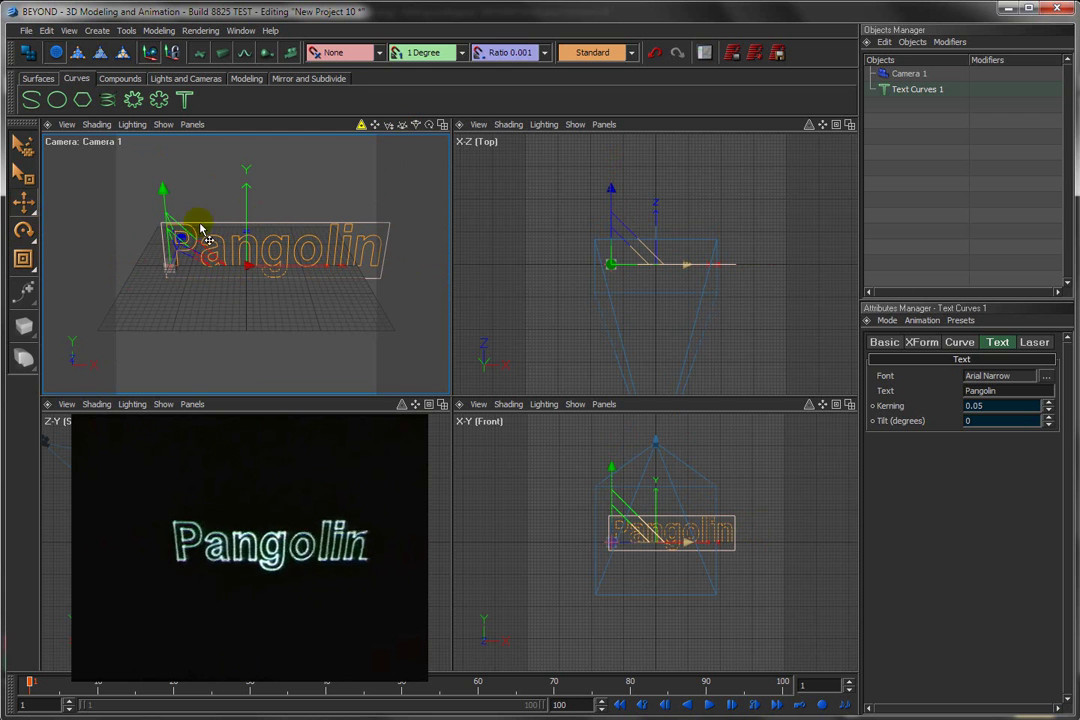
Step: Scale the Pangolin text uniformly to 1.665 and move it along X to 2.463, outside the camera's view
key("t")
left_click_drag(170, 240, 108, 248)
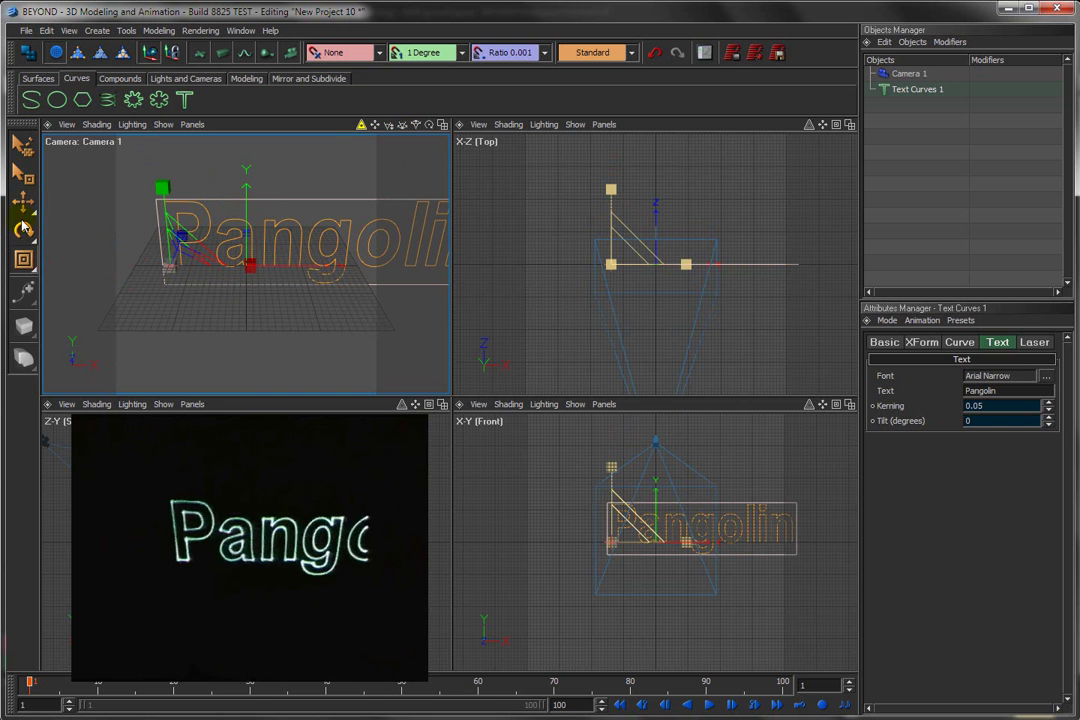
left_click(24, 203)
left_click_drag(258, 268, 458, 267)
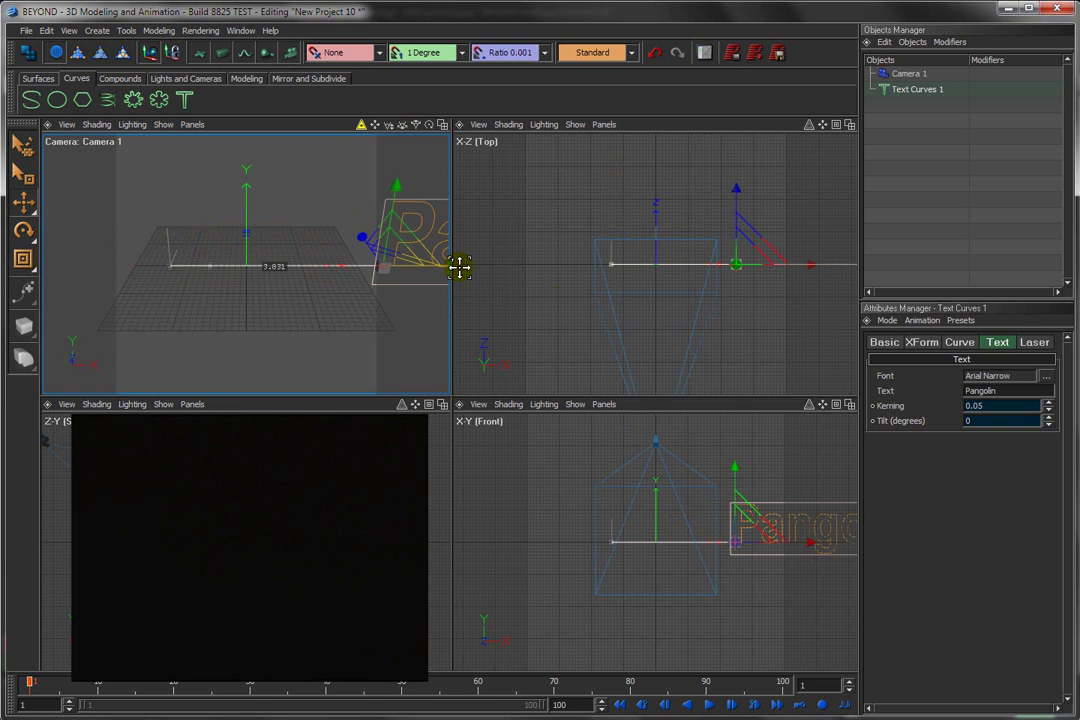
Step: Add keyframes for the text's X, Y and Z translation at frame 1
left_click(921, 343)
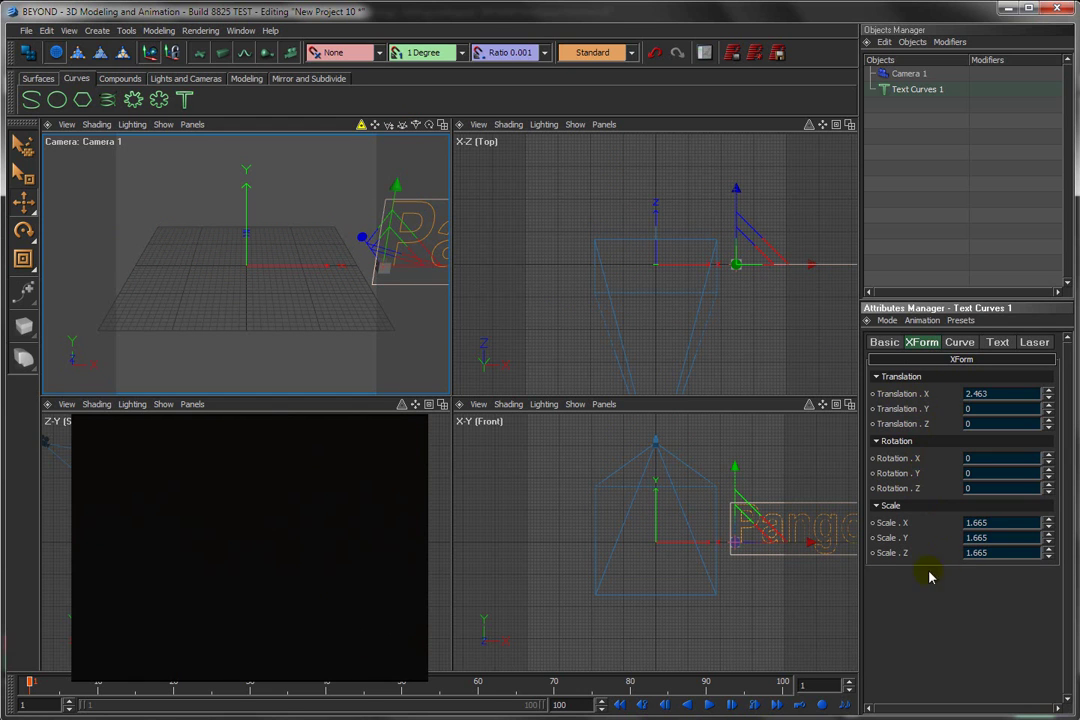
right_click(890, 396)
left_click(920, 405)
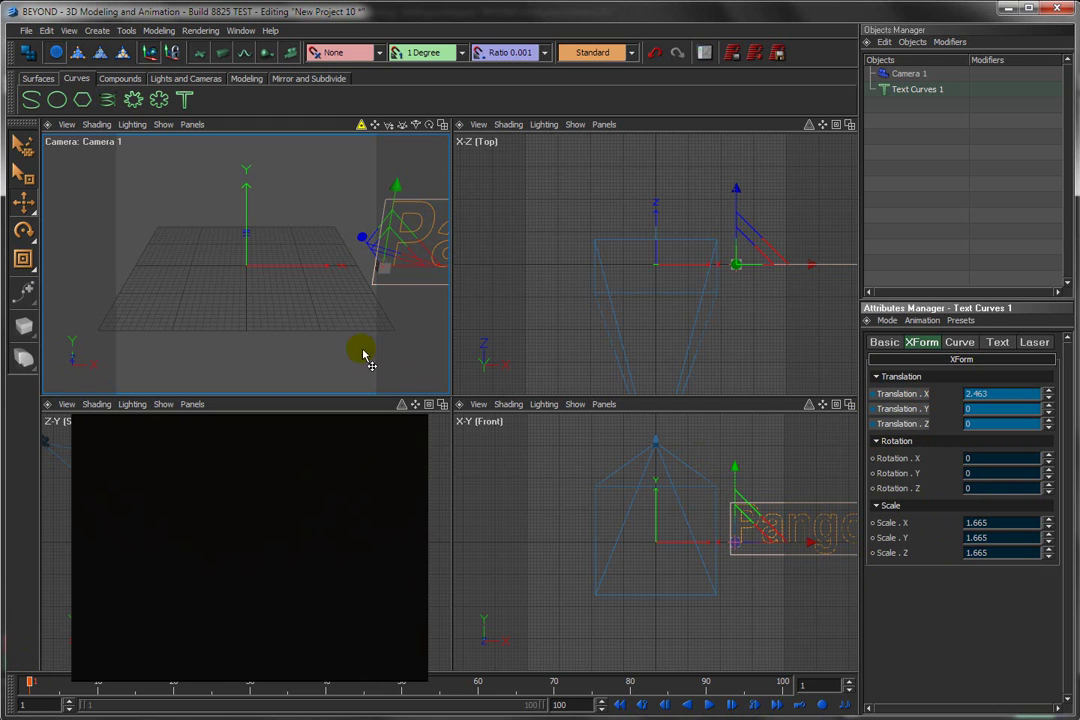
Step: At frame 100, move the text to X -7.324 and keyframe its translation, and scrub the timeline back to frame 66 to preview the motion
left_click_drag(29, 685, 466, 684)
left_click(782, 684)
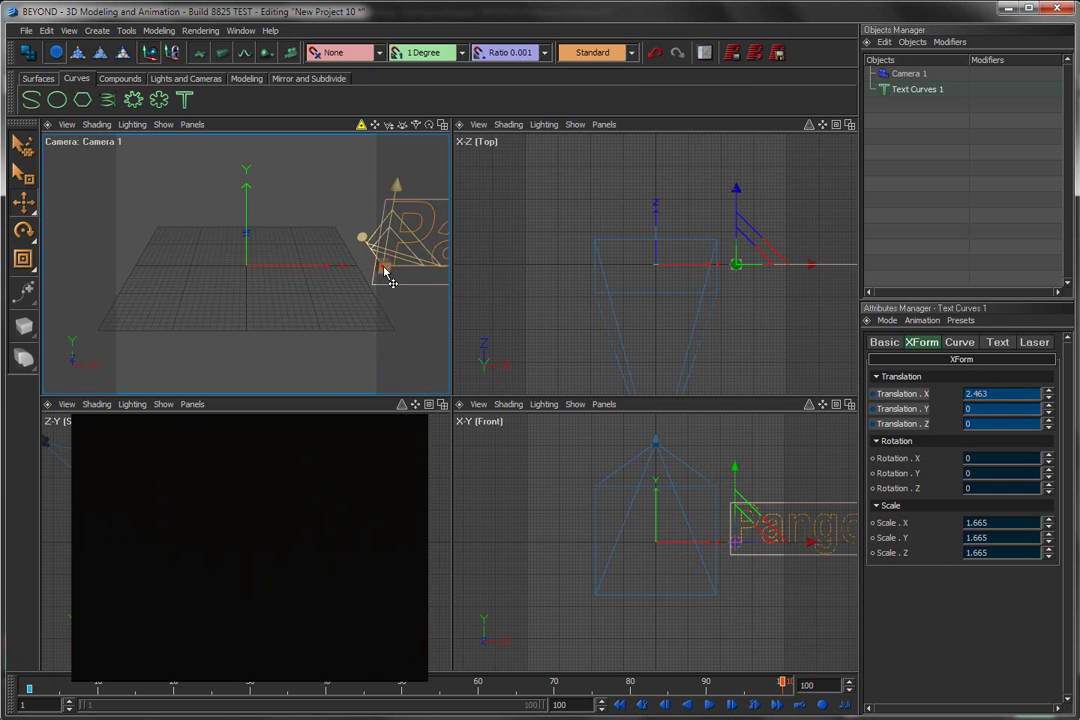
left_click_drag(378, 270, 2, 266)
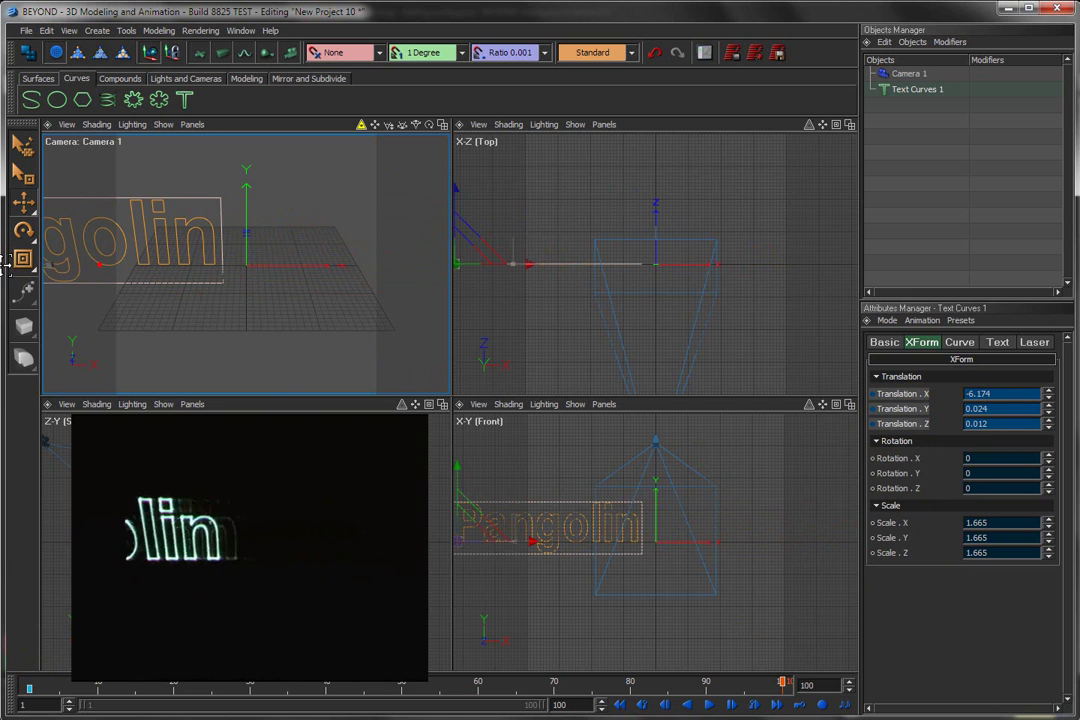
left_click_drag(1035, 423, 1045, 433)
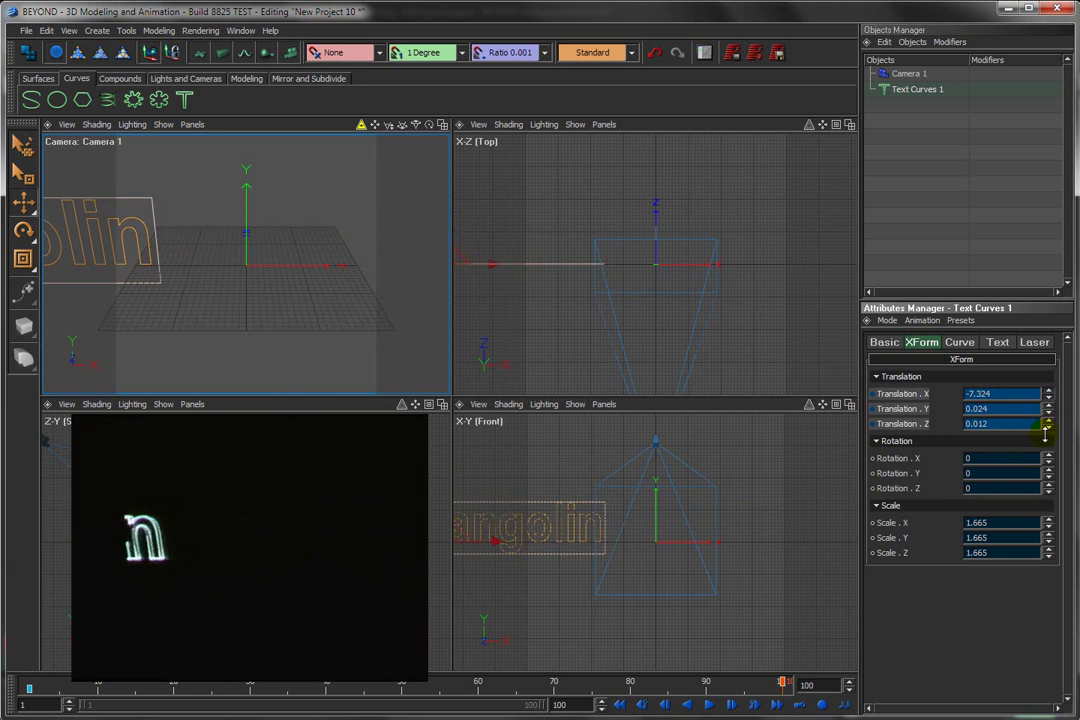
right_click(896, 395)
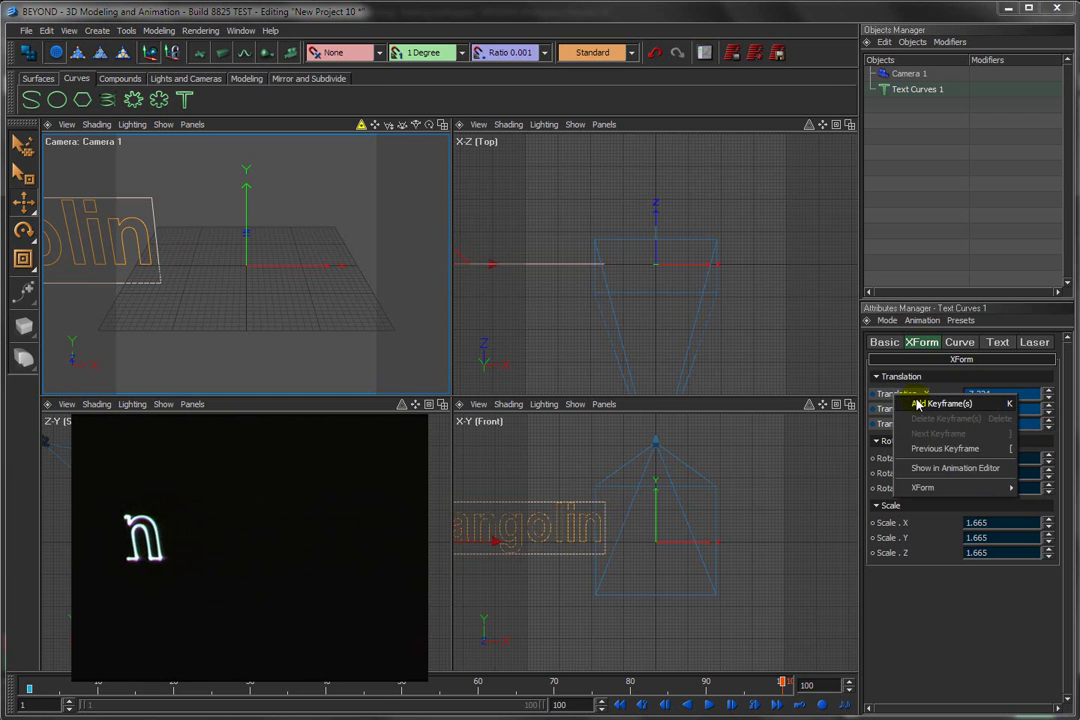
left_click(917, 402)
left_click_drag(783, 682, 523, 686)
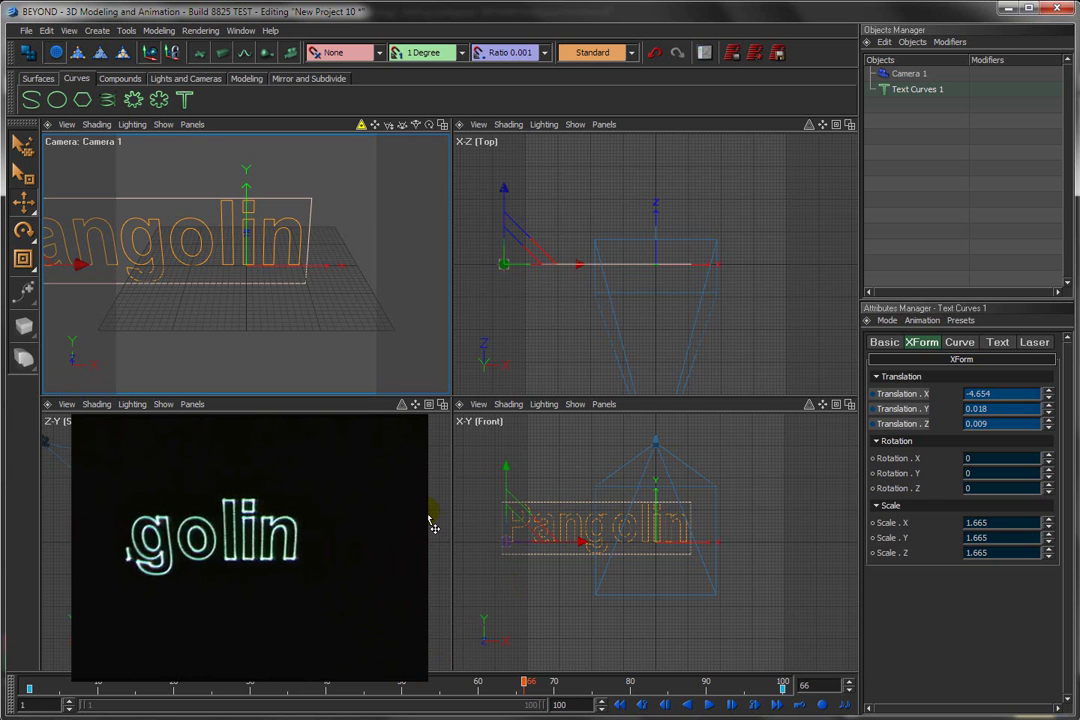
Step: Start a new project and create an empty editable curve in it
left_click(27, 30)
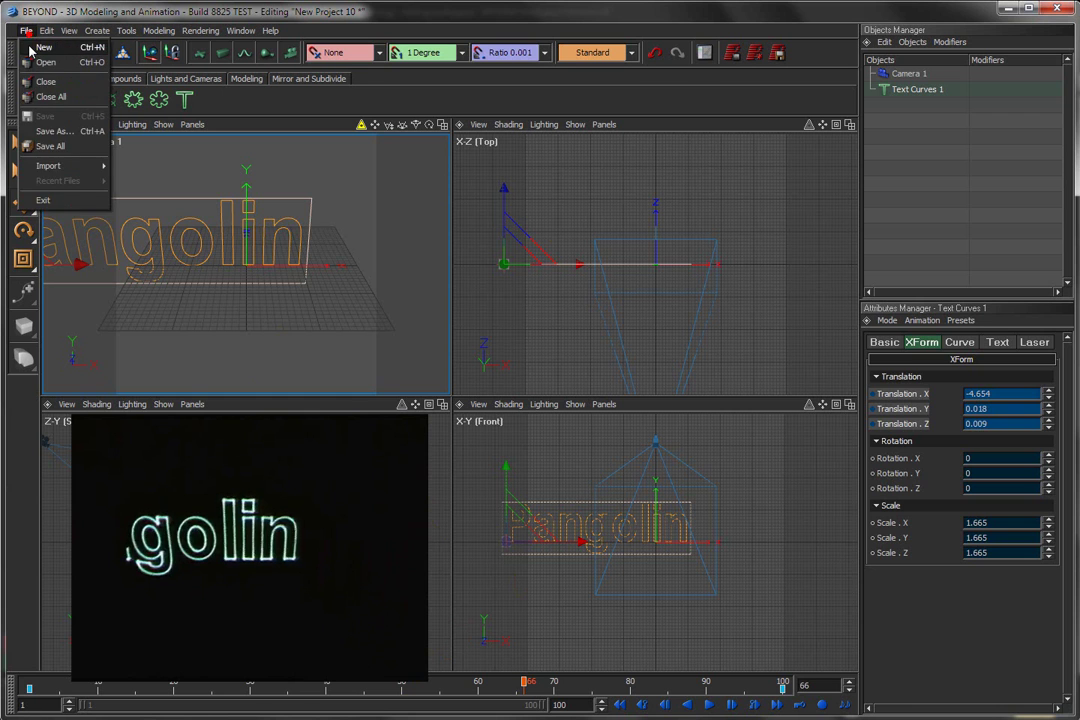
left_click(42, 46)
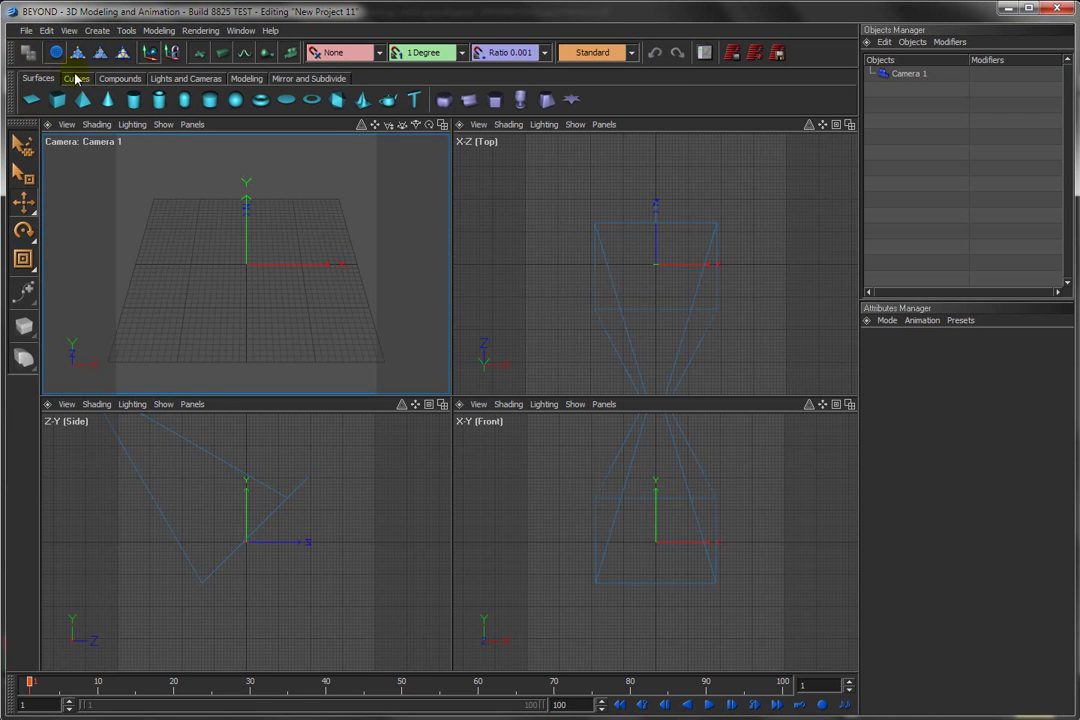
left_click(75, 78)
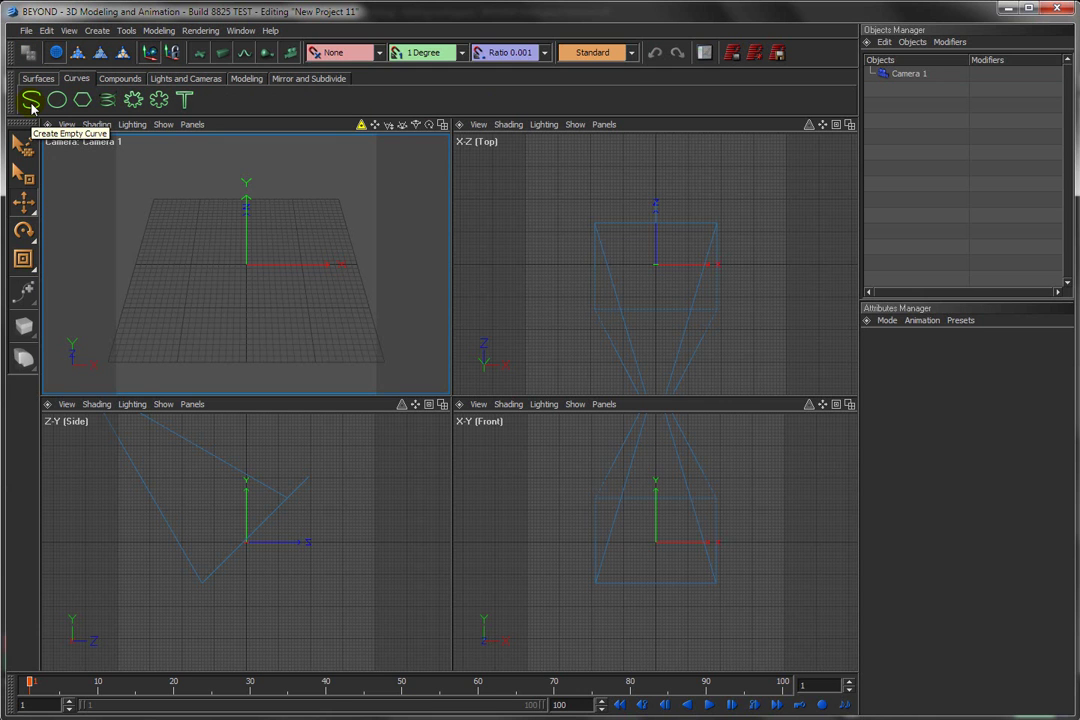
left_click(31, 101)
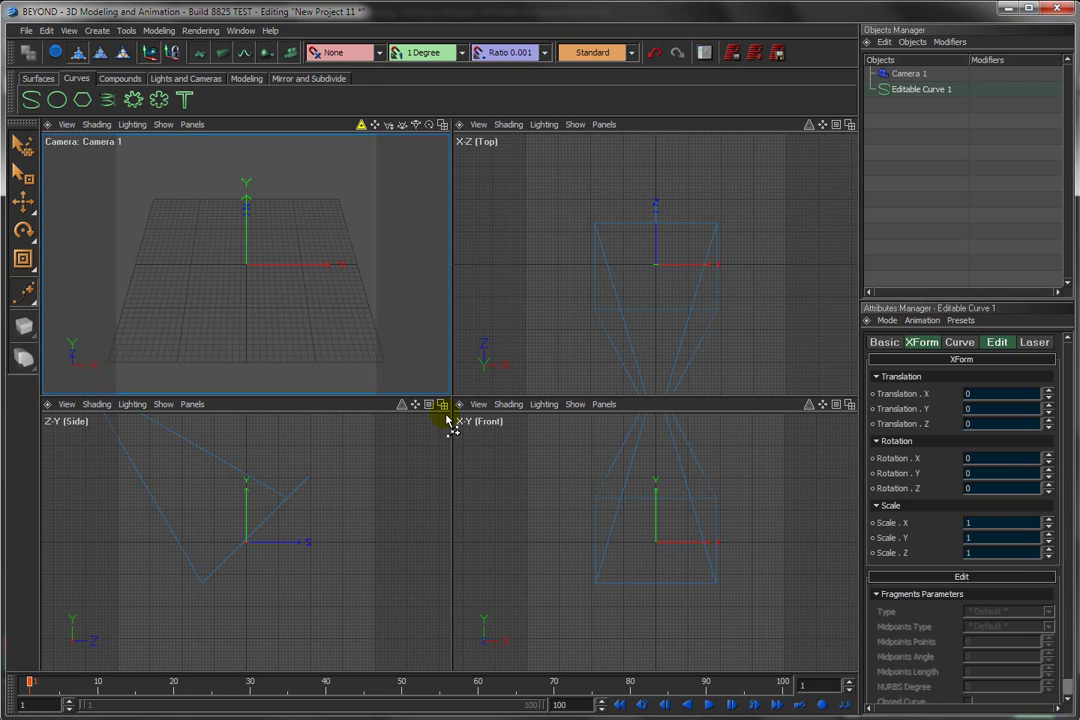
Step: Place points in the top view to draw a winding curve with an S-bend that loops back across itself and ends near its start
left_click(531, 376)
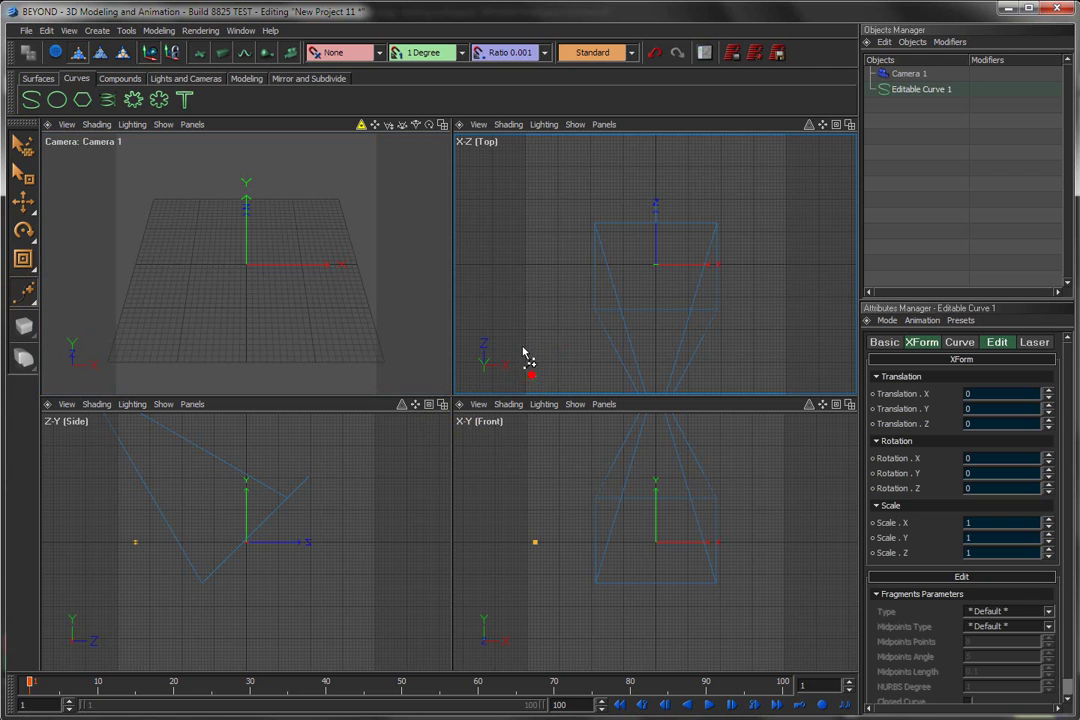
left_click(516, 311)
left_click(550, 244)
left_click(600, 234)
left_click(720, 327)
left_click(800, 274)
left_click(779, 181)
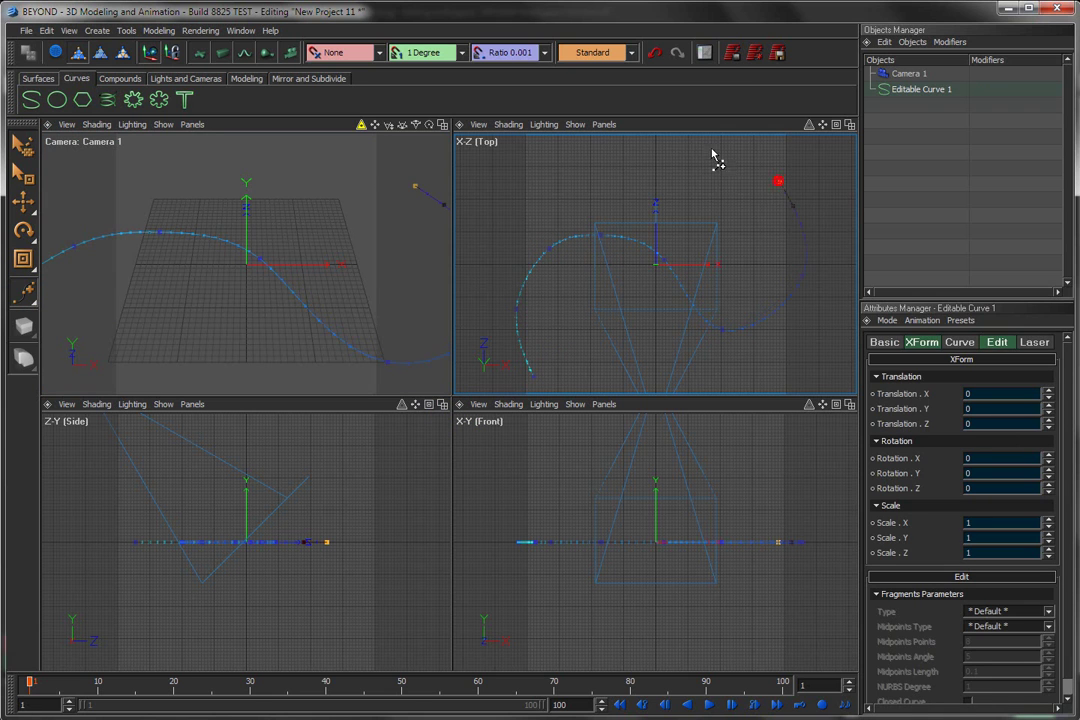
left_click(667, 148)
left_click(579, 157)
left_click(552, 205)
left_click(564, 277)
left_click(604, 323)
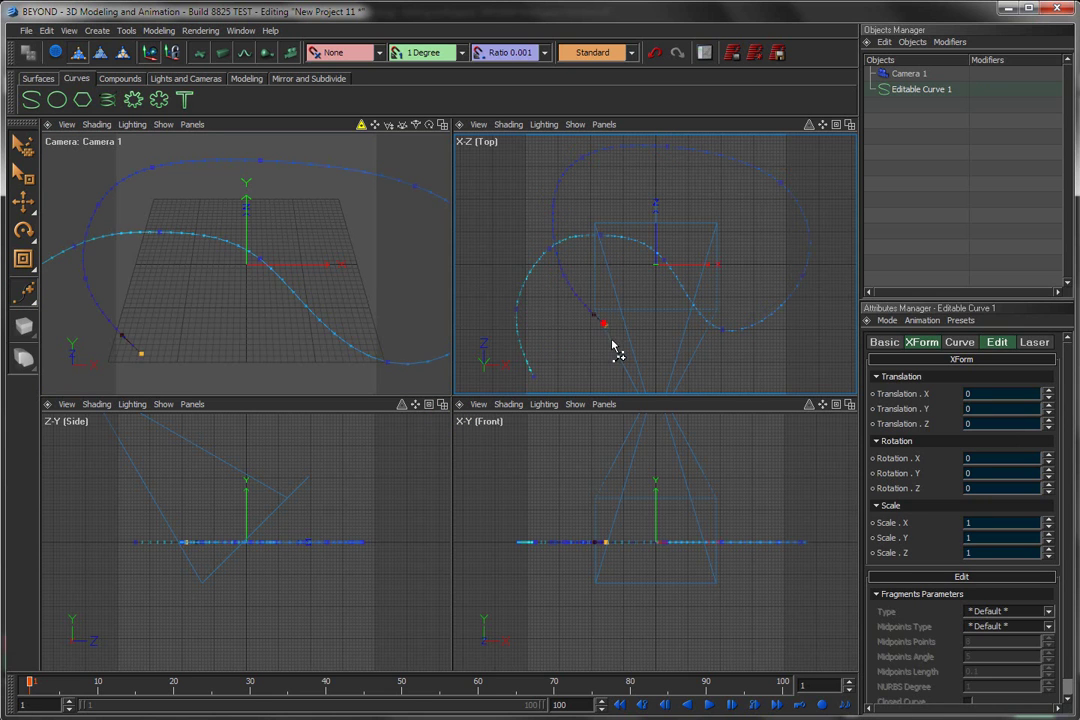
left_click(625, 376)
left_click(588, 386)
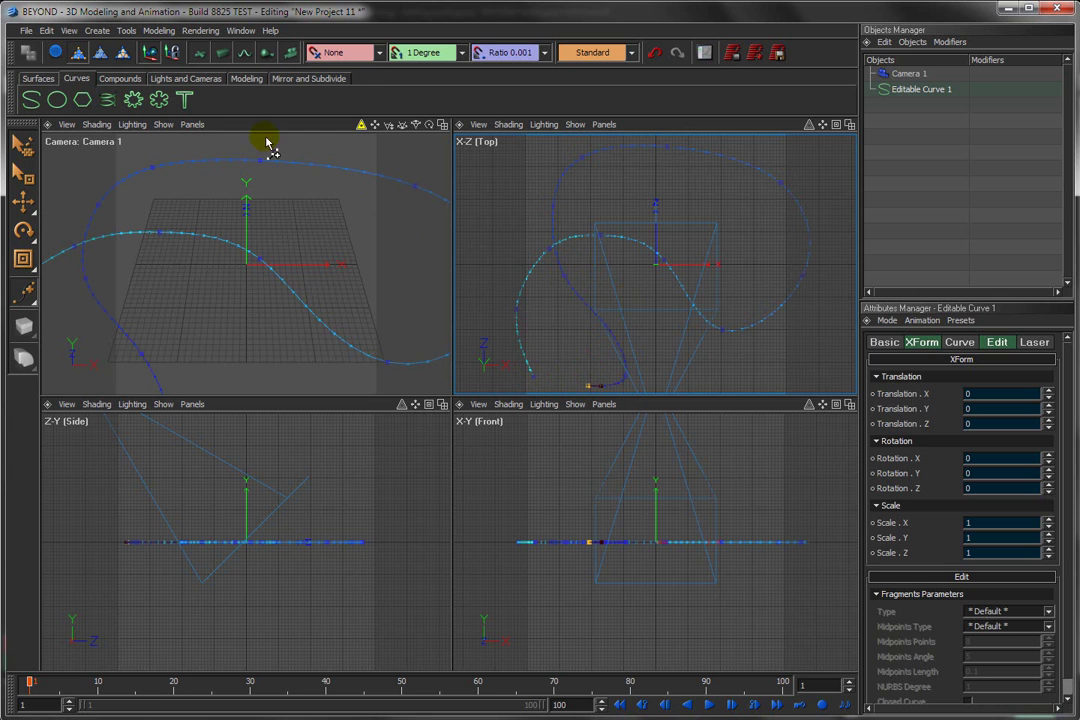
Step: Deselect the drawn curve to view its laser output, reselect it and make it a closed curve
left_click(242, 80)
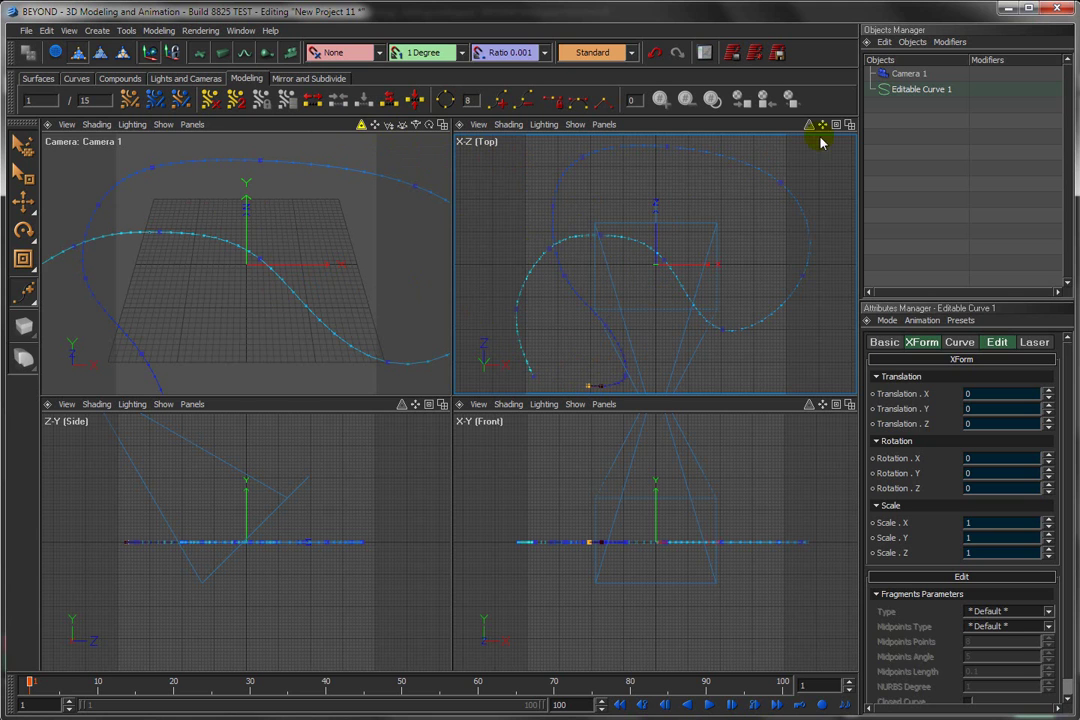
left_click(912, 110)
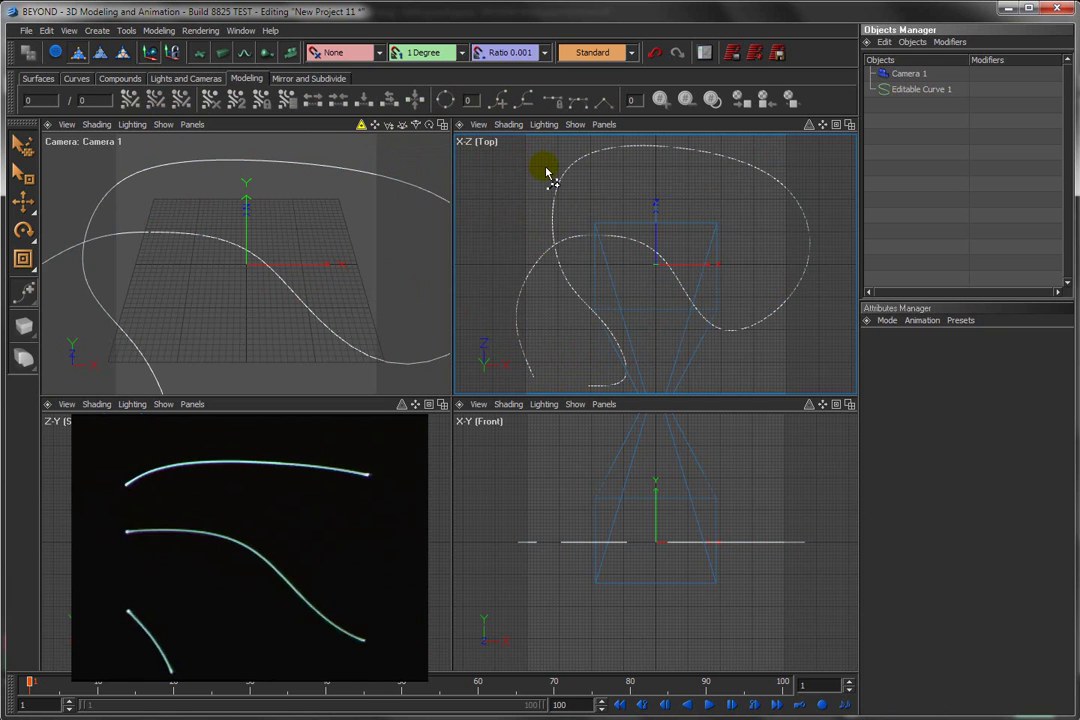
left_click(906, 92)
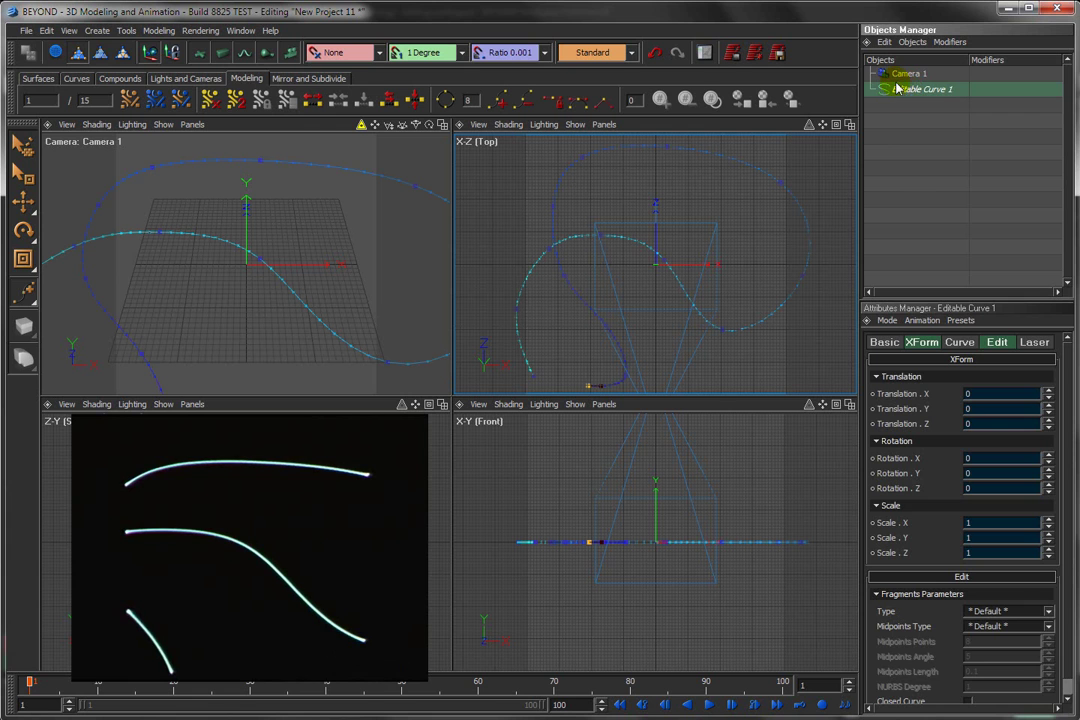
left_click(446, 101)
left_click(447, 100)
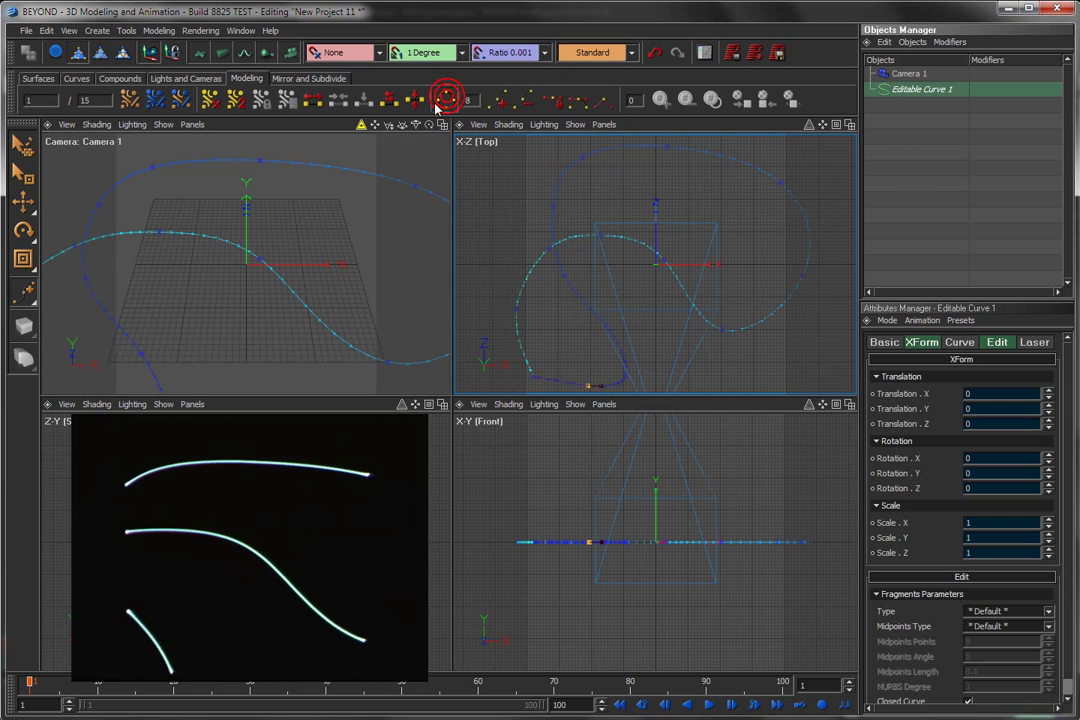
Step: Reduce the curve's midpoints to 0 for straight segments and increase them again to smooth it
left_click(527, 101)
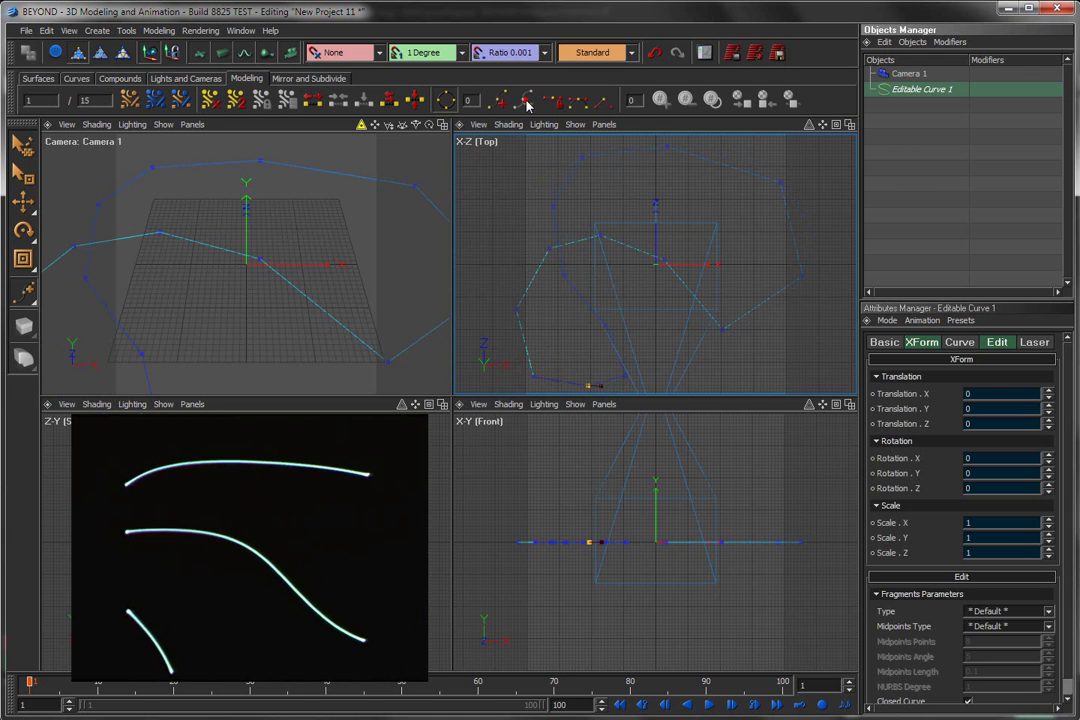
left_click(505, 102)
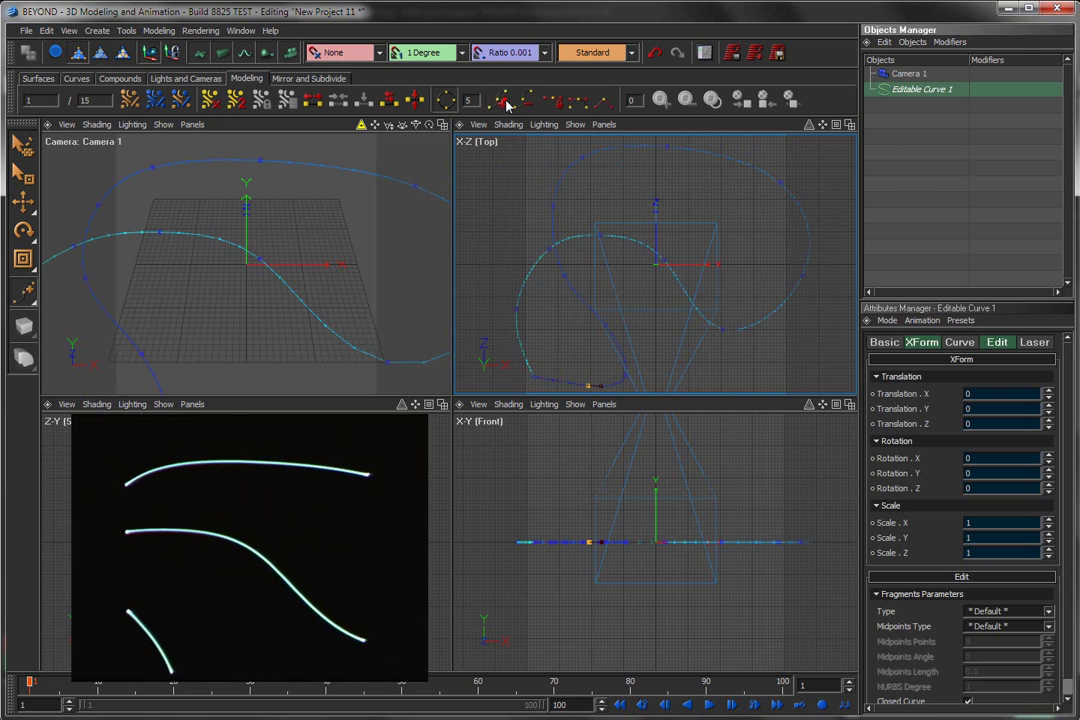
left_click(530, 107)
left_click(507, 104)
left_click(503, 102)
Step: Deselect the curve and add a polygon teapot at the origin
left_click(908, 75)
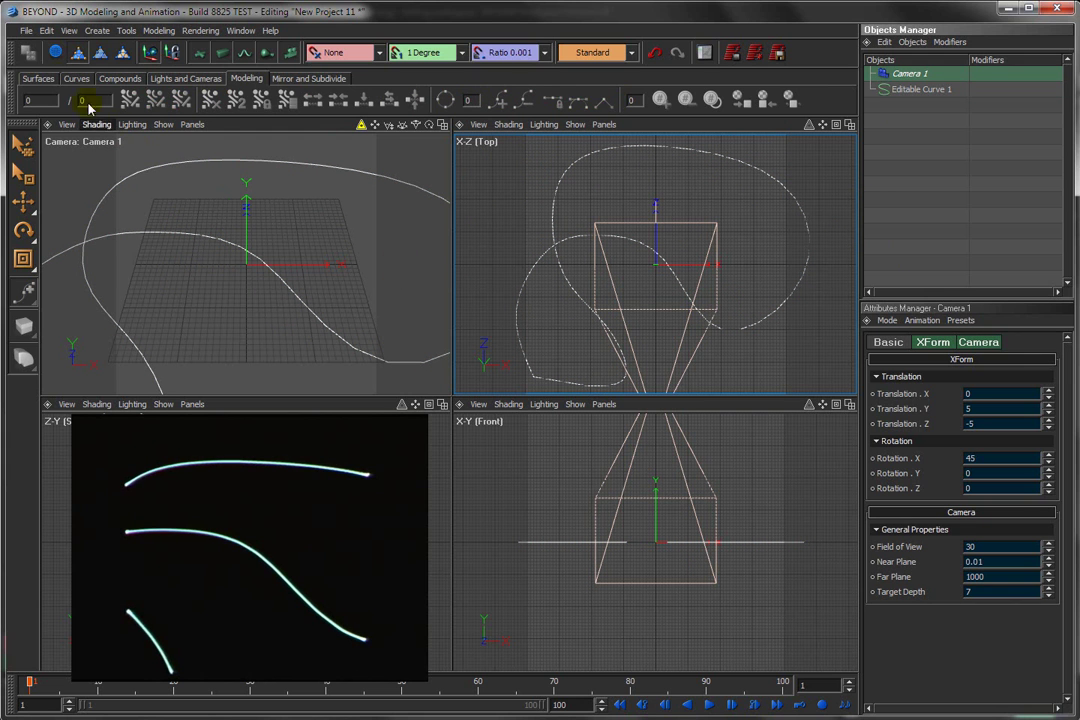
left_click(40, 79)
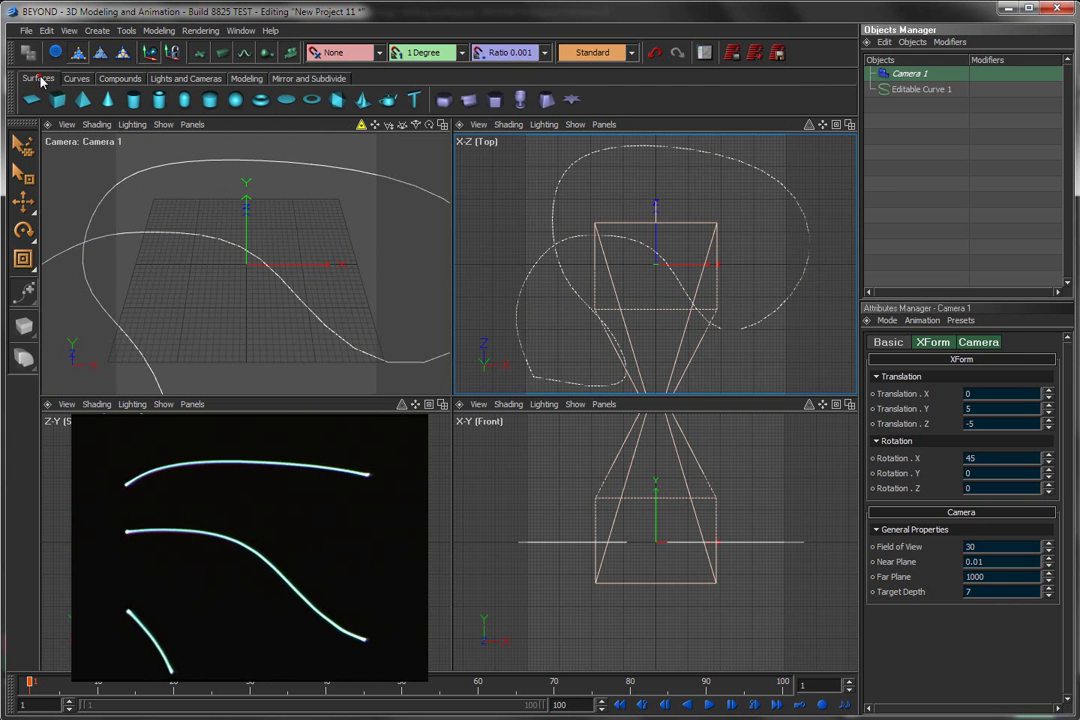
left_click(388, 100)
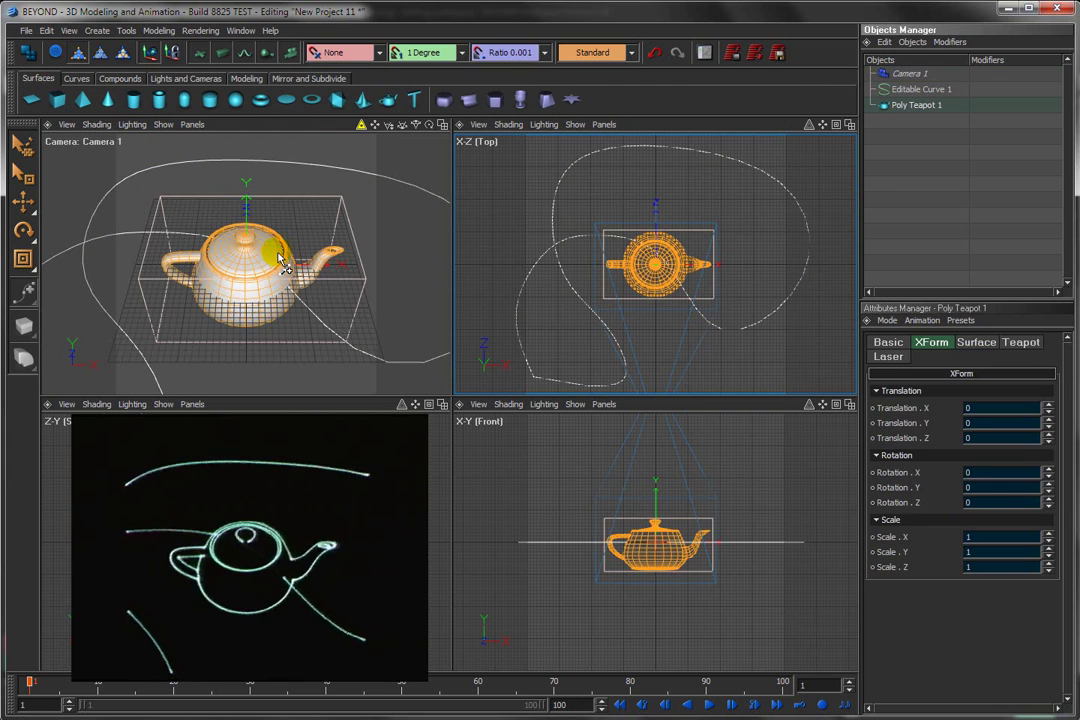
Step: Apply a Curve Align constraint to the teapot and open the constraint's attributes
left_click(915, 106)
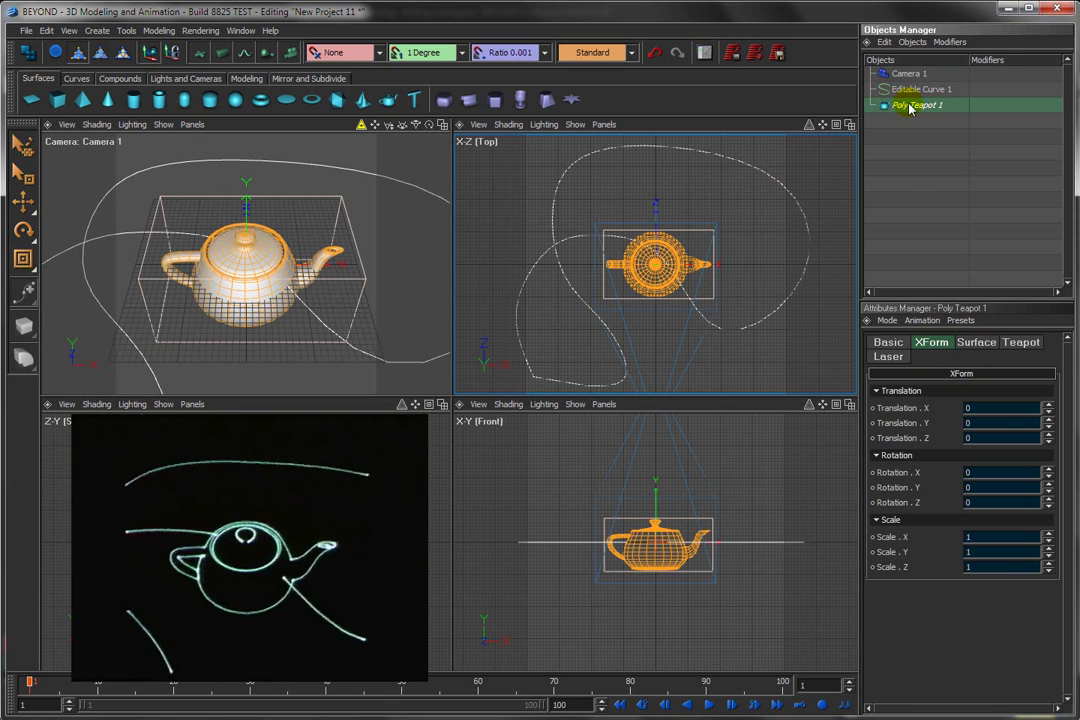
left_click(948, 43)
mouse_move(966, 59)
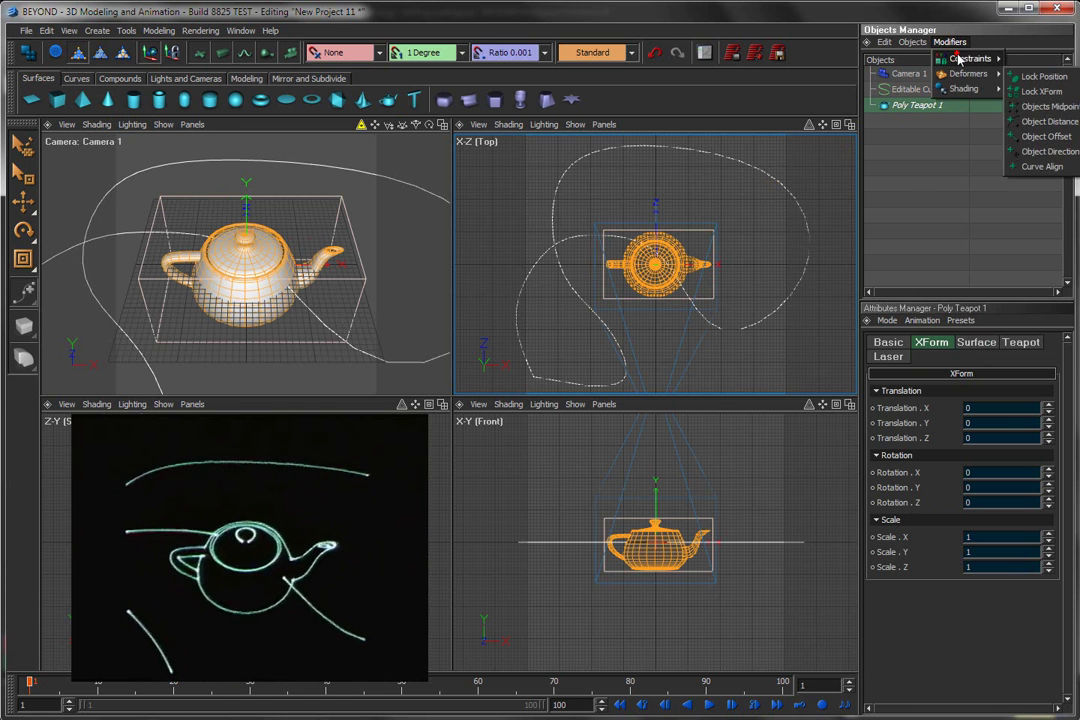
left_click(1040, 168)
left_click(977, 105)
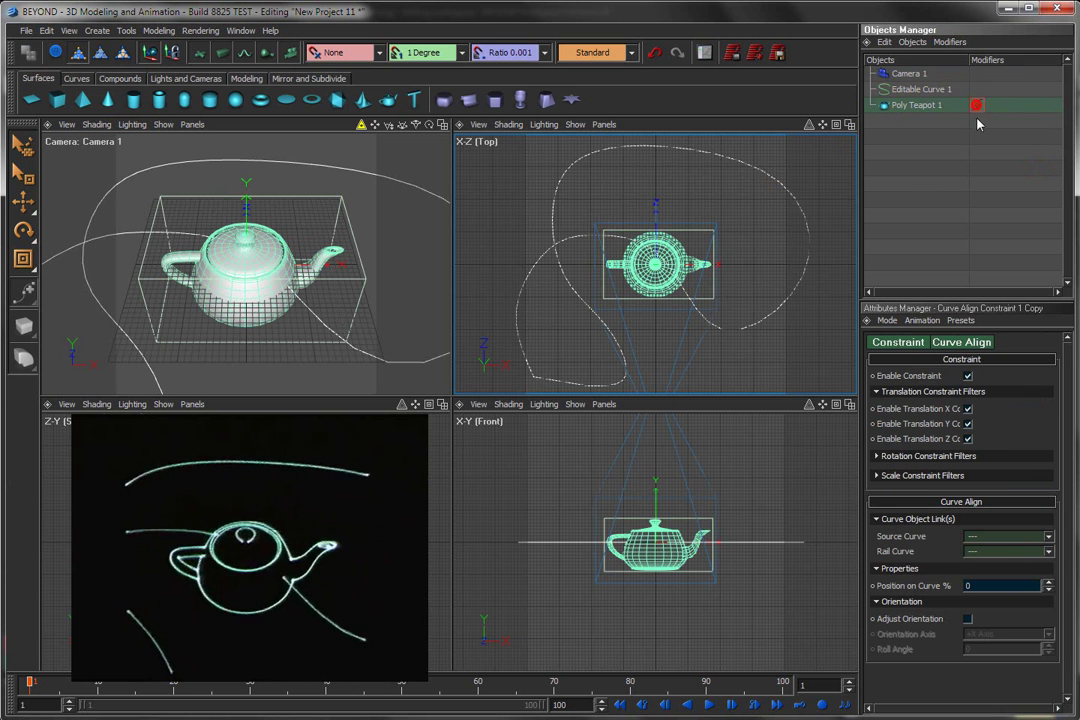
Step: Set Editable Curve 1 as the constraint's source, enable Adjust Orientation on the +X axis, and slide the teapot's position along the curve
left_click(1021, 537)
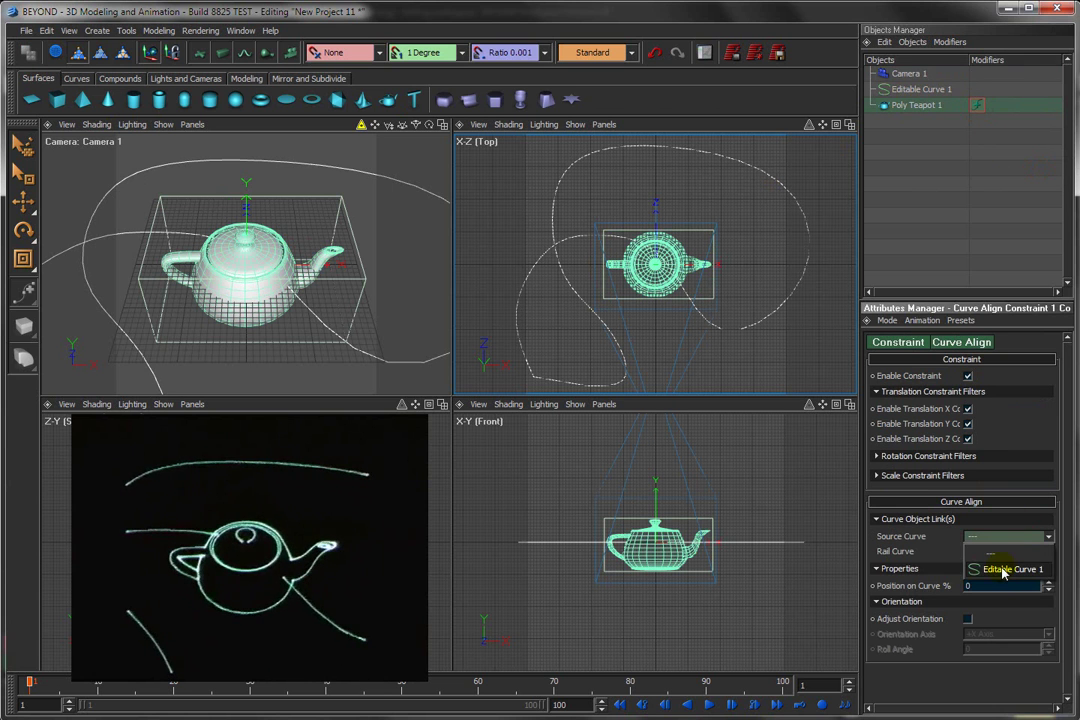
left_click(1003, 569)
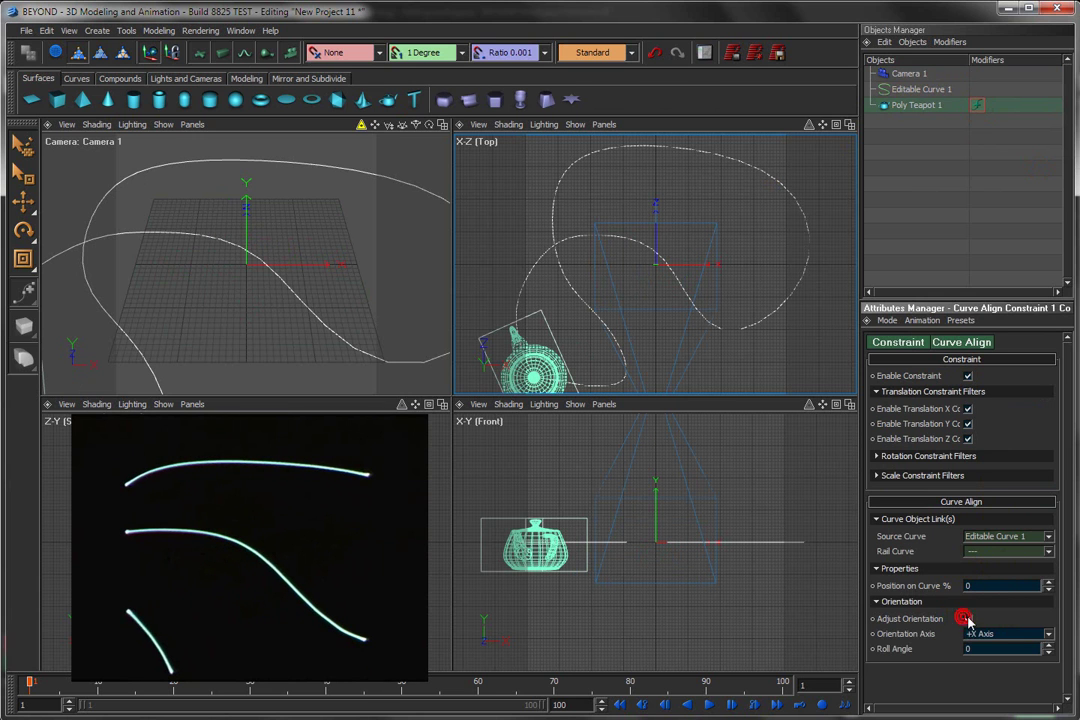
left_click_drag(1048, 590, 1033, 507)
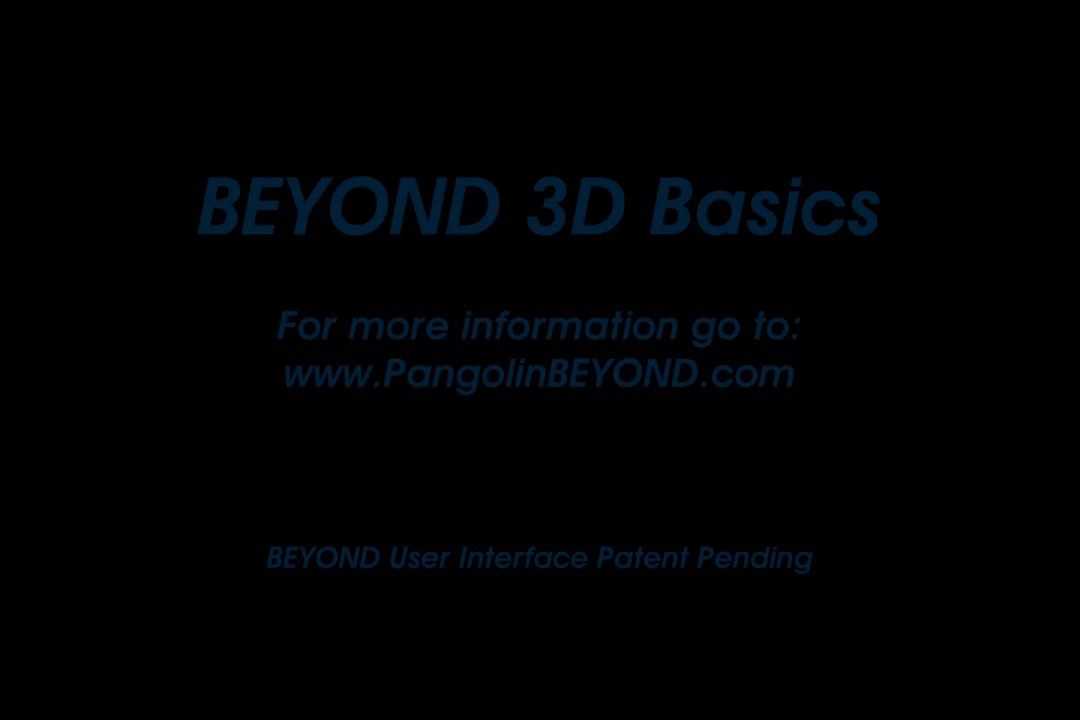